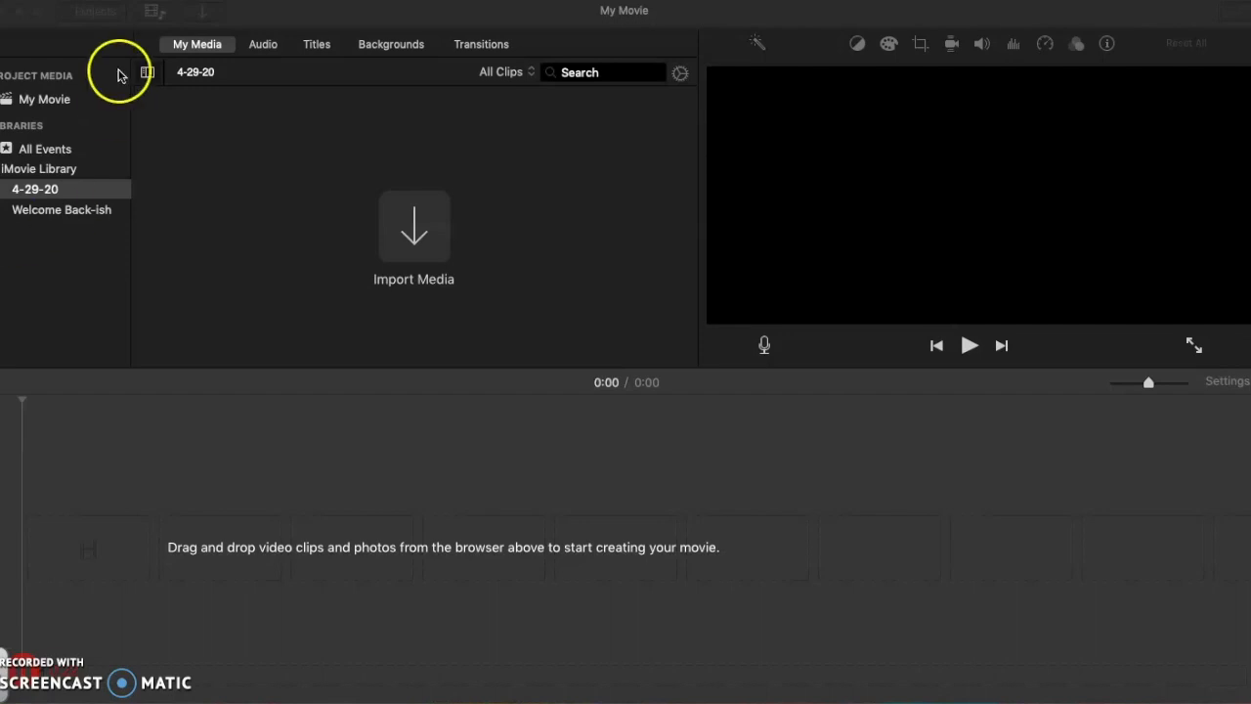
pyautogui.click(84, 17)
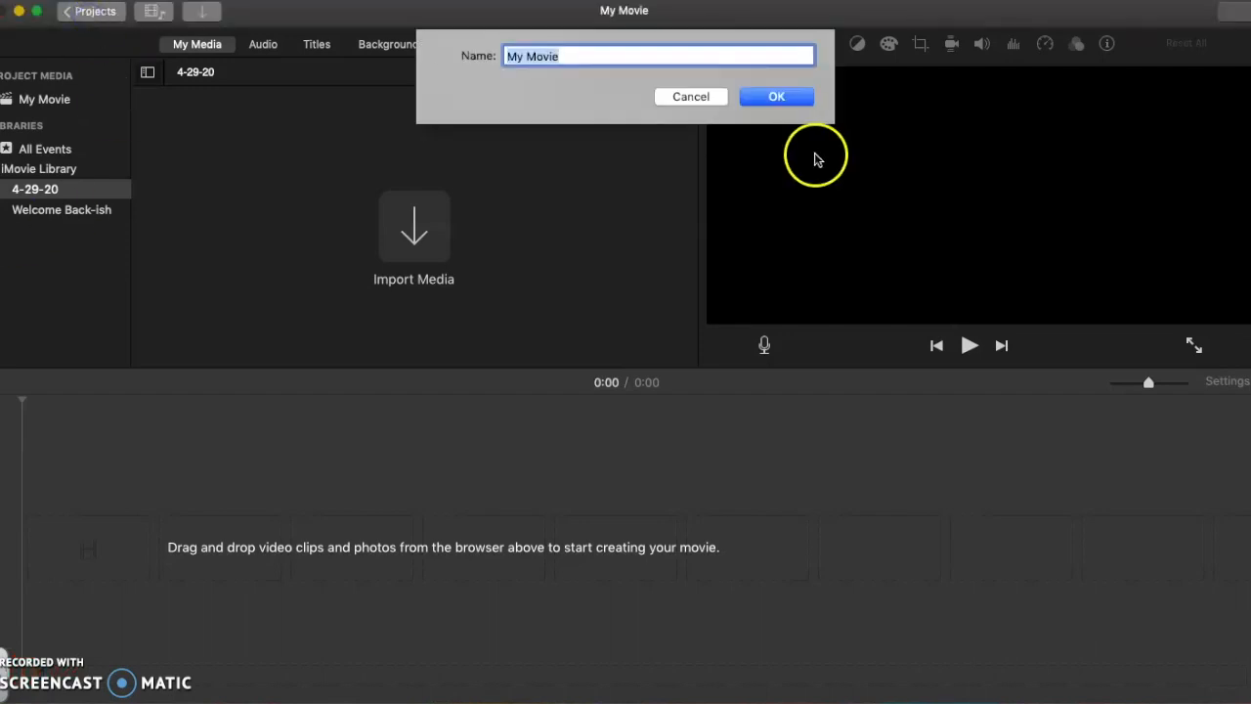
pyautogui.click(696, 99)
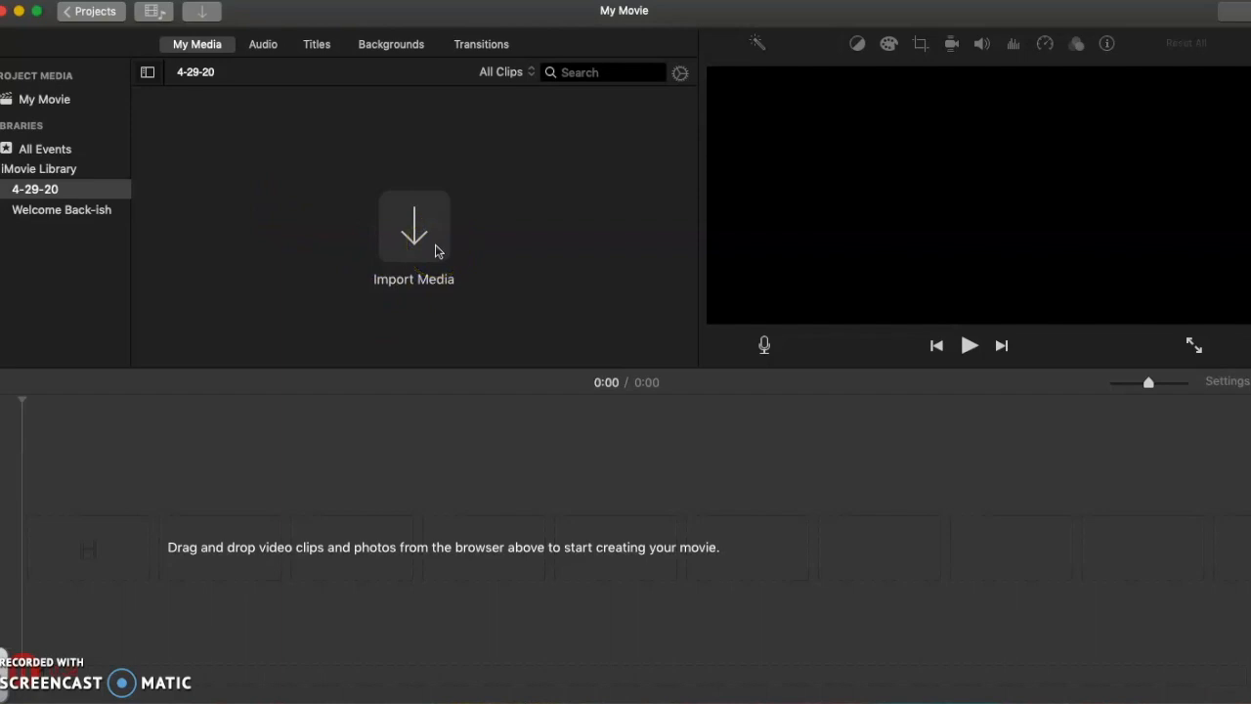
pyautogui.click(410, 237)
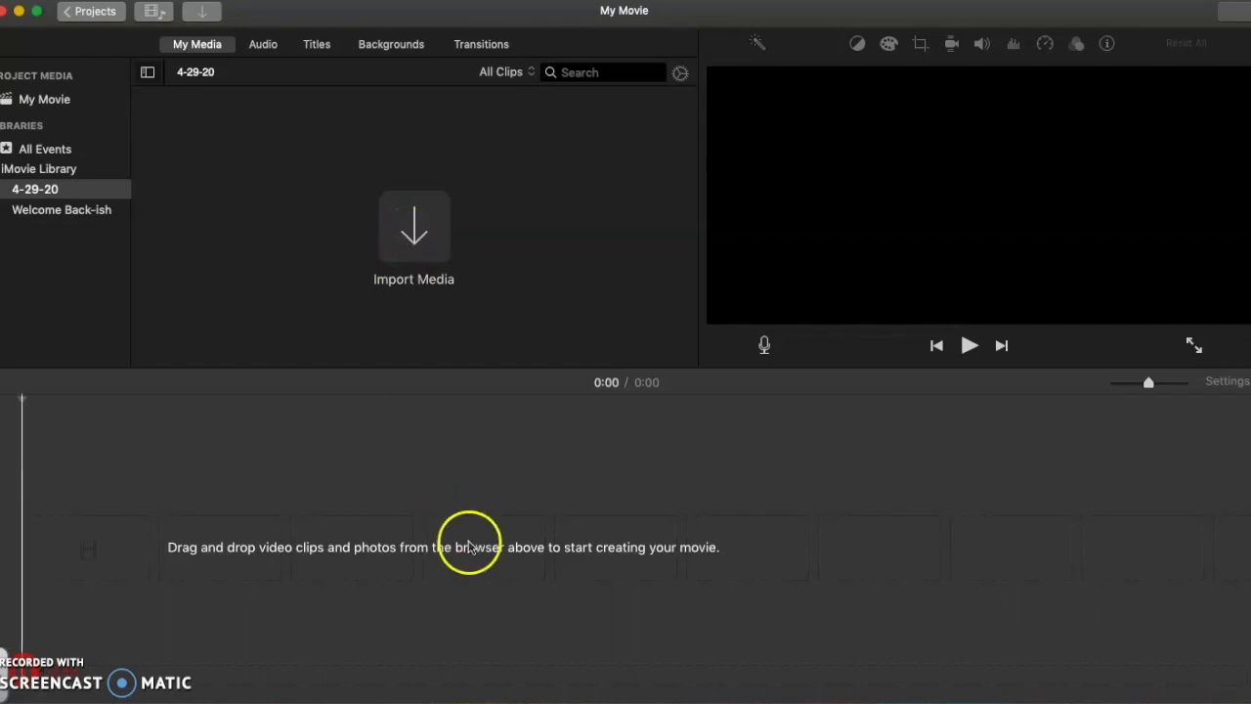
pyautogui.click(162, 684)
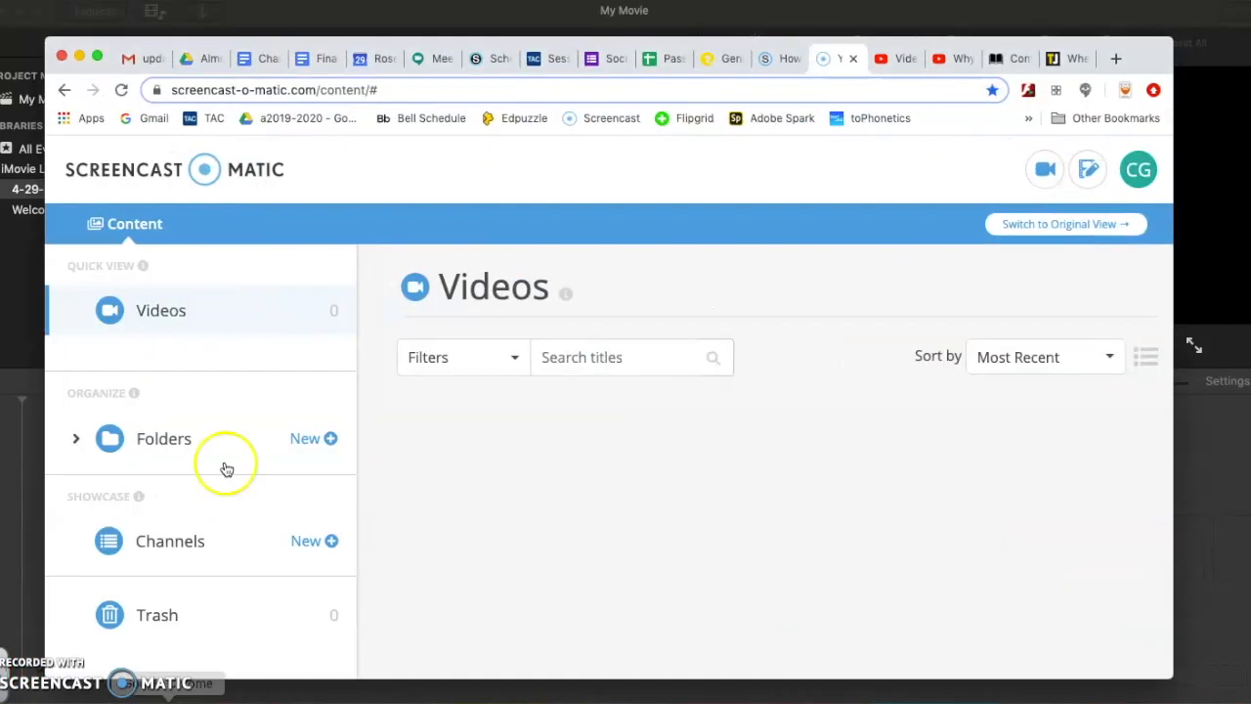
pyautogui.click(201, 58)
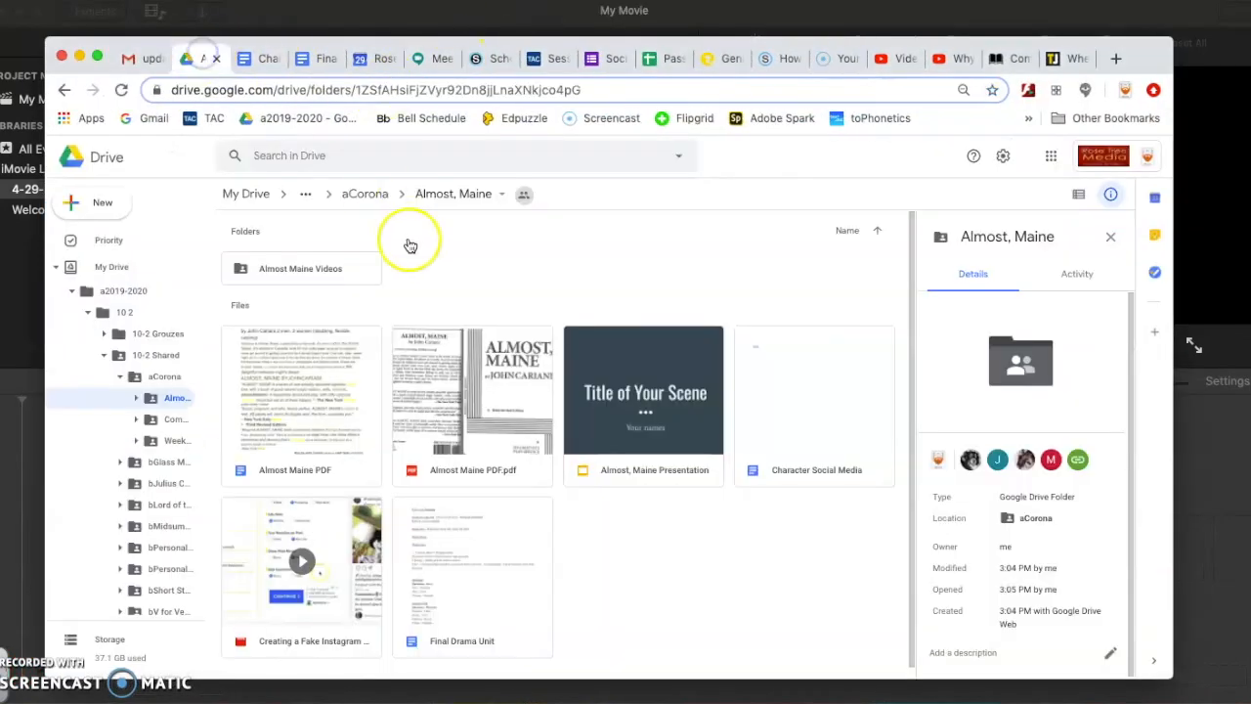
pyautogui.click(368, 198)
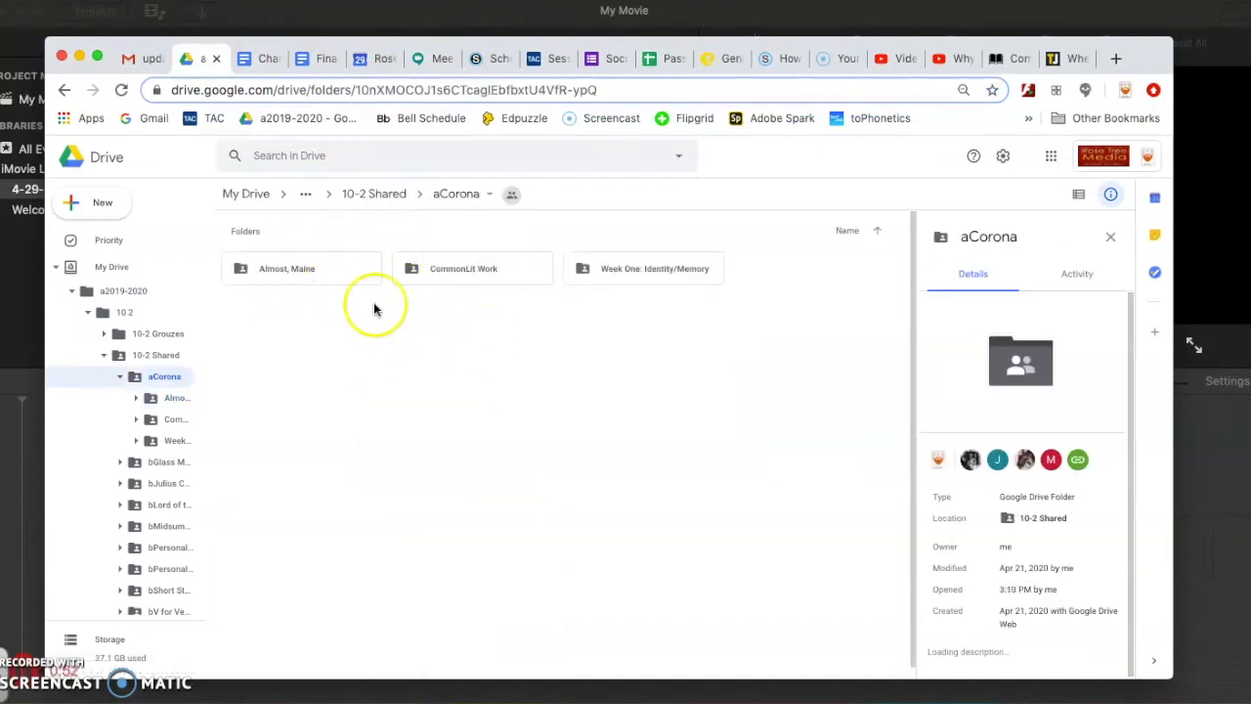
pyautogui.doubleClick(295, 279)
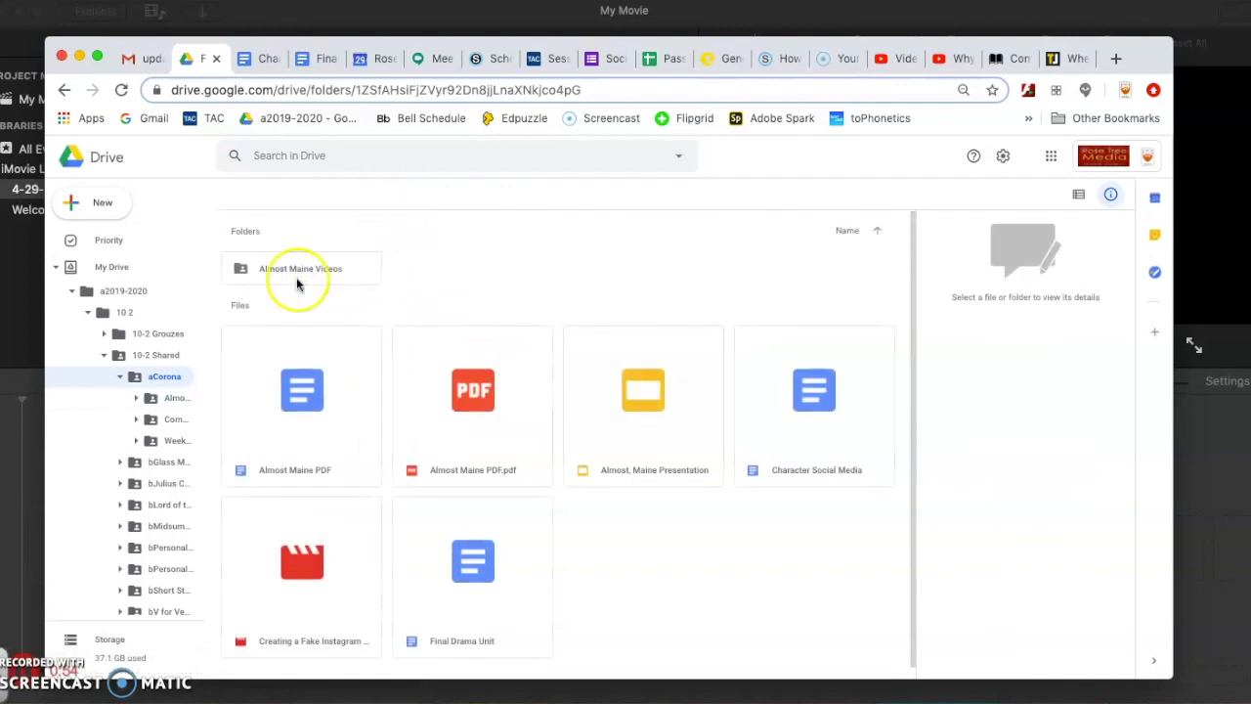
pyautogui.doubleClick(303, 269)
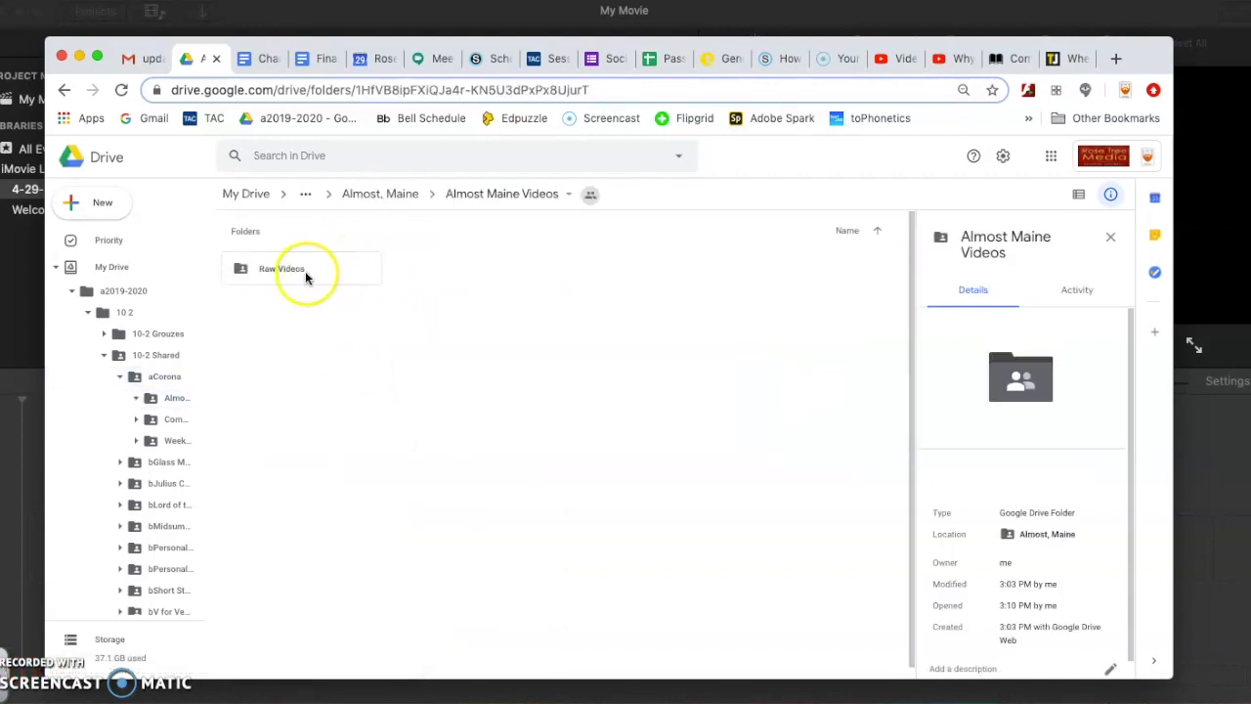
# - Create a new folder named Completed Videos in the Almost Maine Videos folder
pyautogui.rightClick(448, 349)
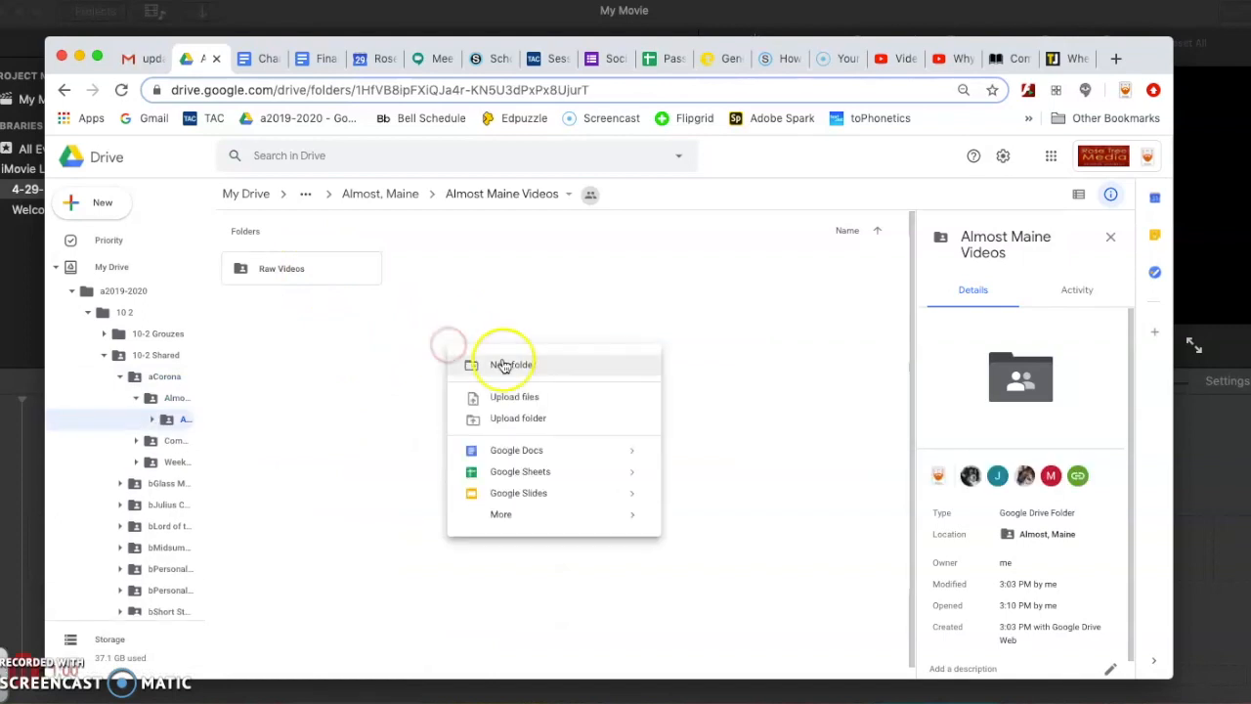
pyautogui.click(497, 366)
pyautogui.write('Completed Videos')
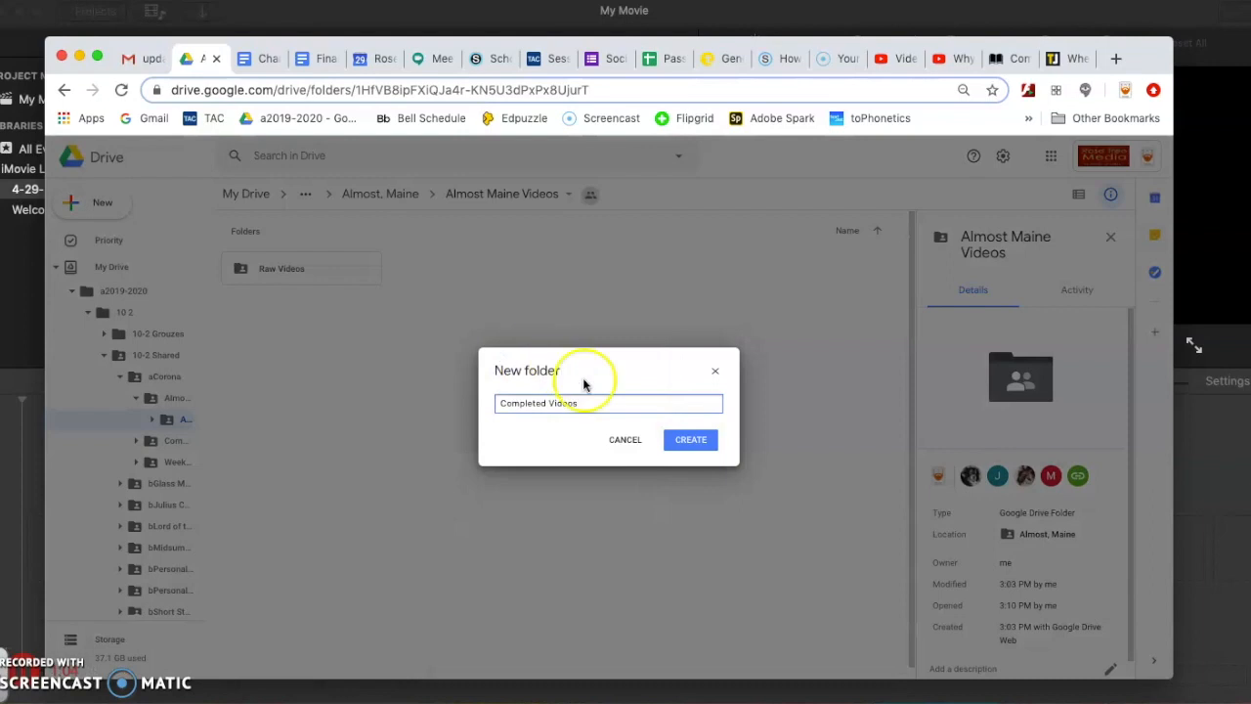
pyautogui.click(690, 438)
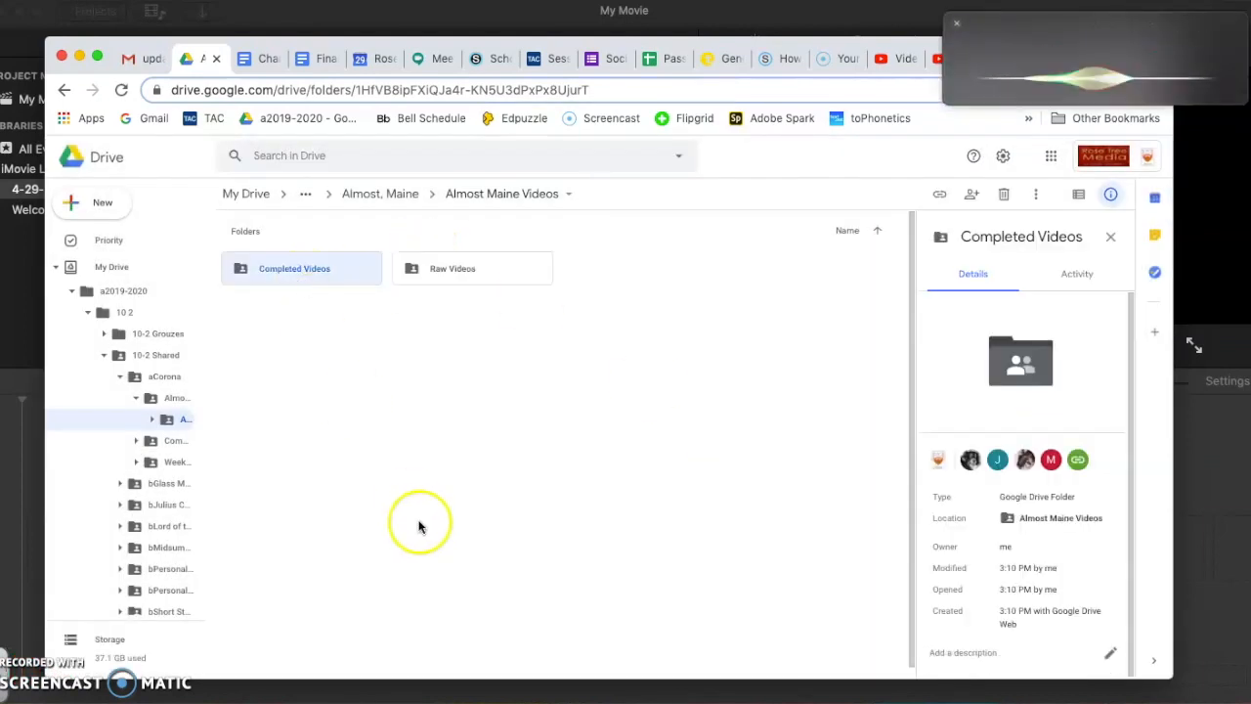
pyautogui.click(956, 23)
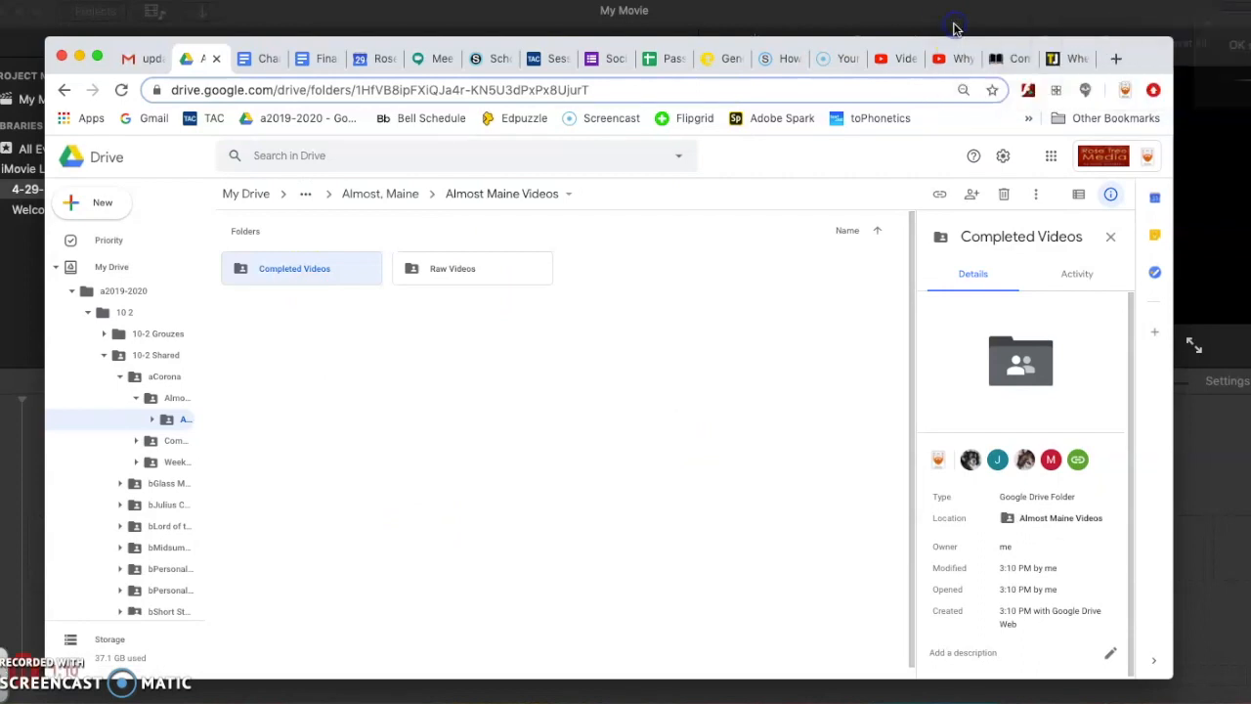
# - Open the Raw Videos folder and download the Her Heart RAW video
pyautogui.click(467, 283)
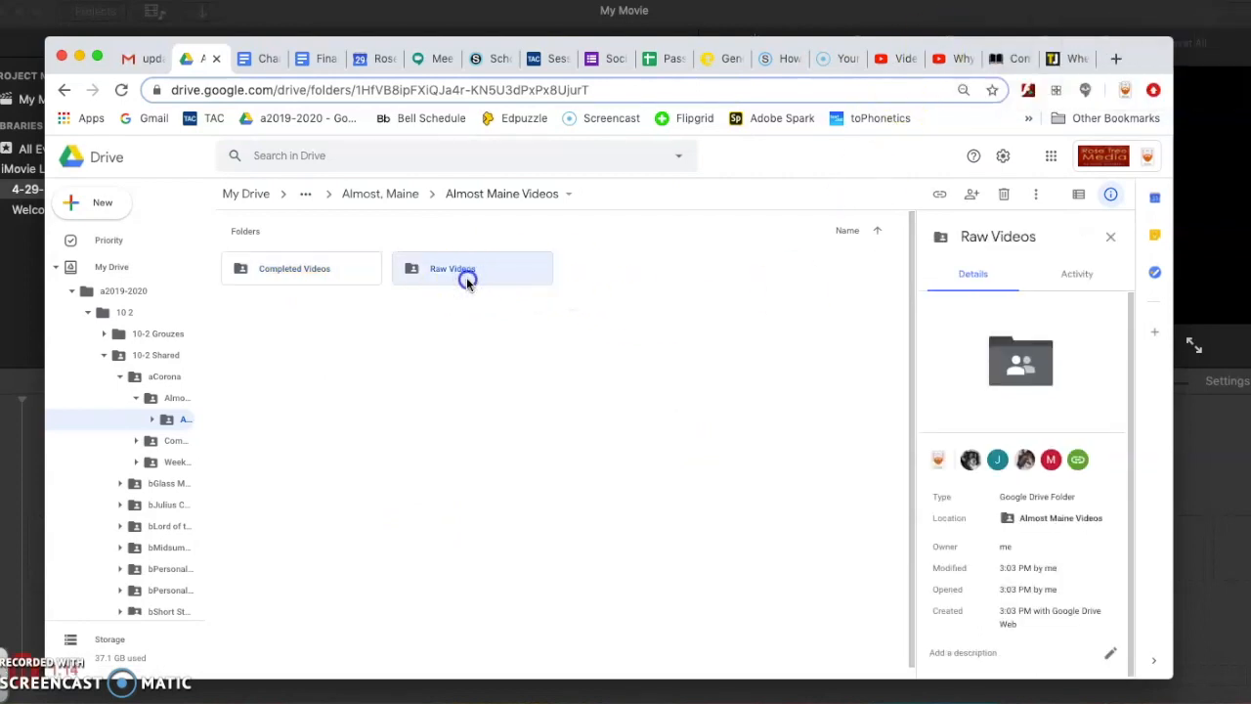
pyautogui.doubleClick(466, 282)
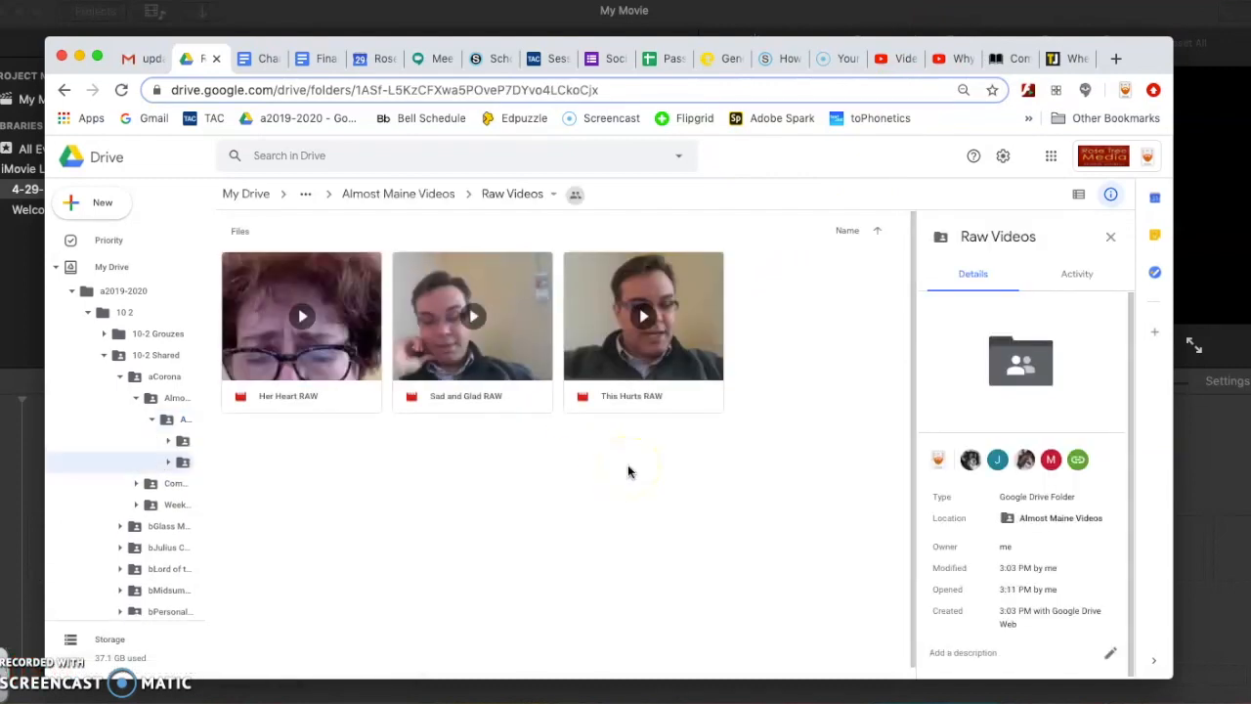
pyautogui.click(343, 365)
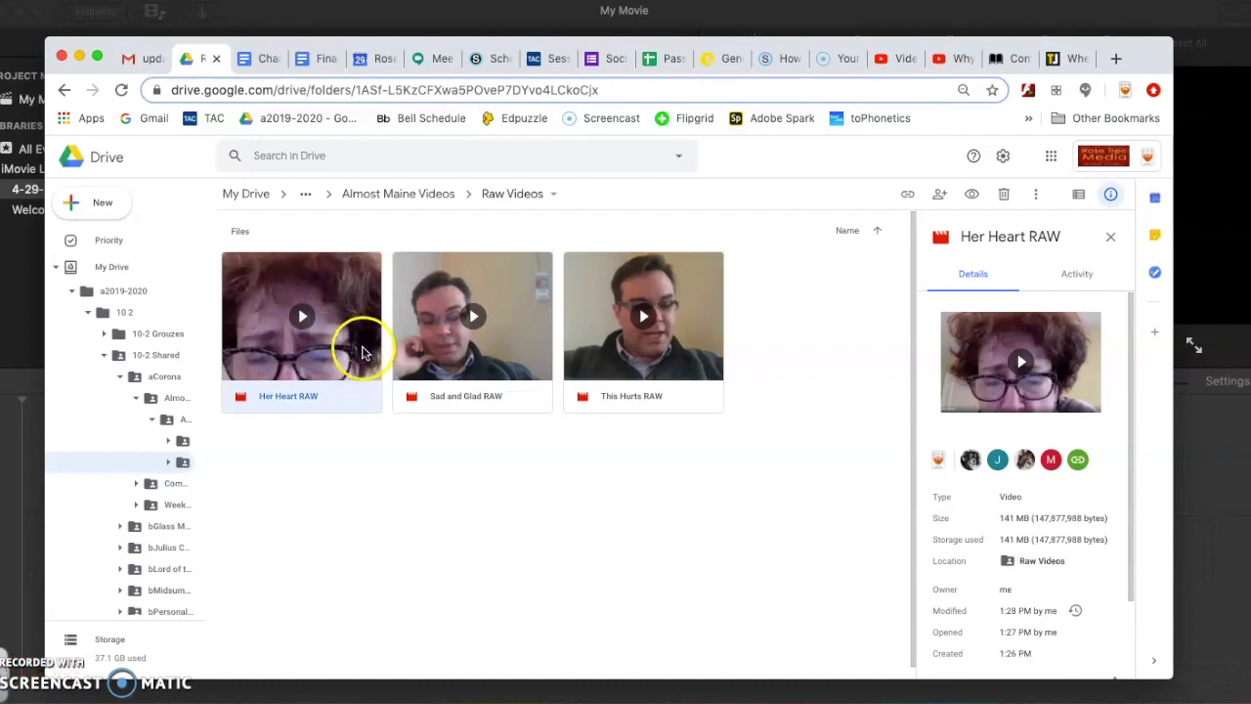
pyautogui.doubleClick(342, 369)
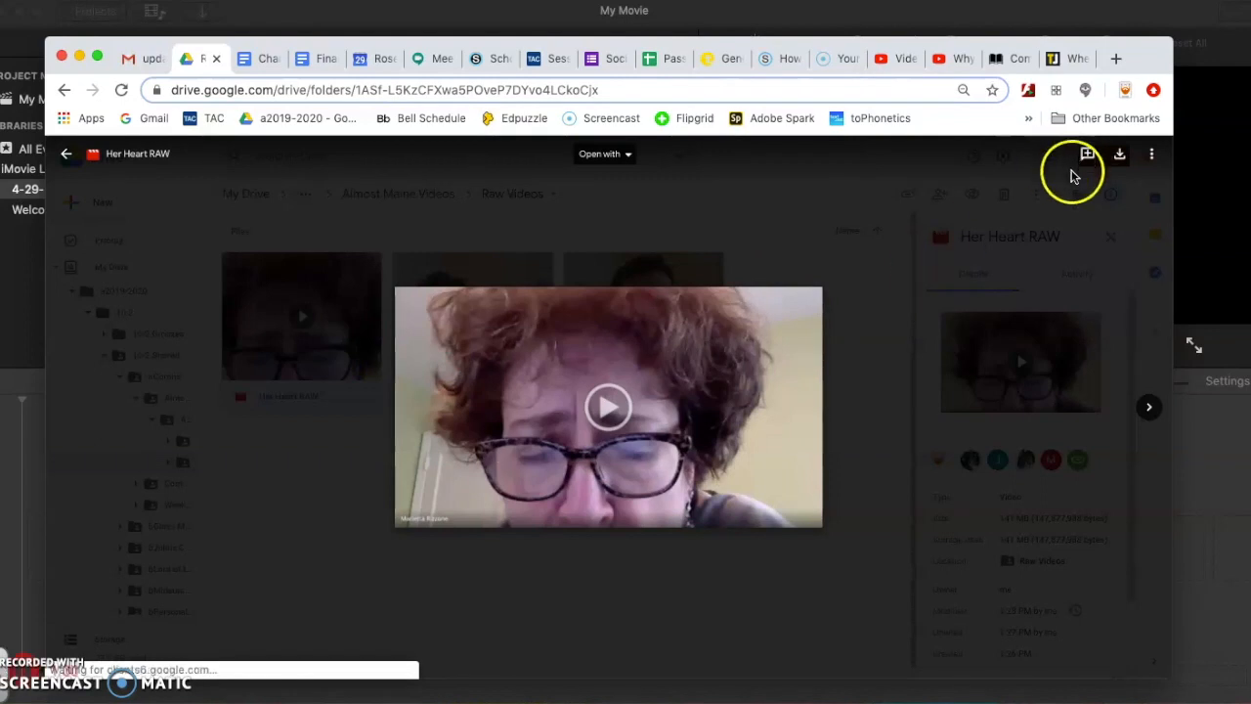
pyautogui.click(1120, 154)
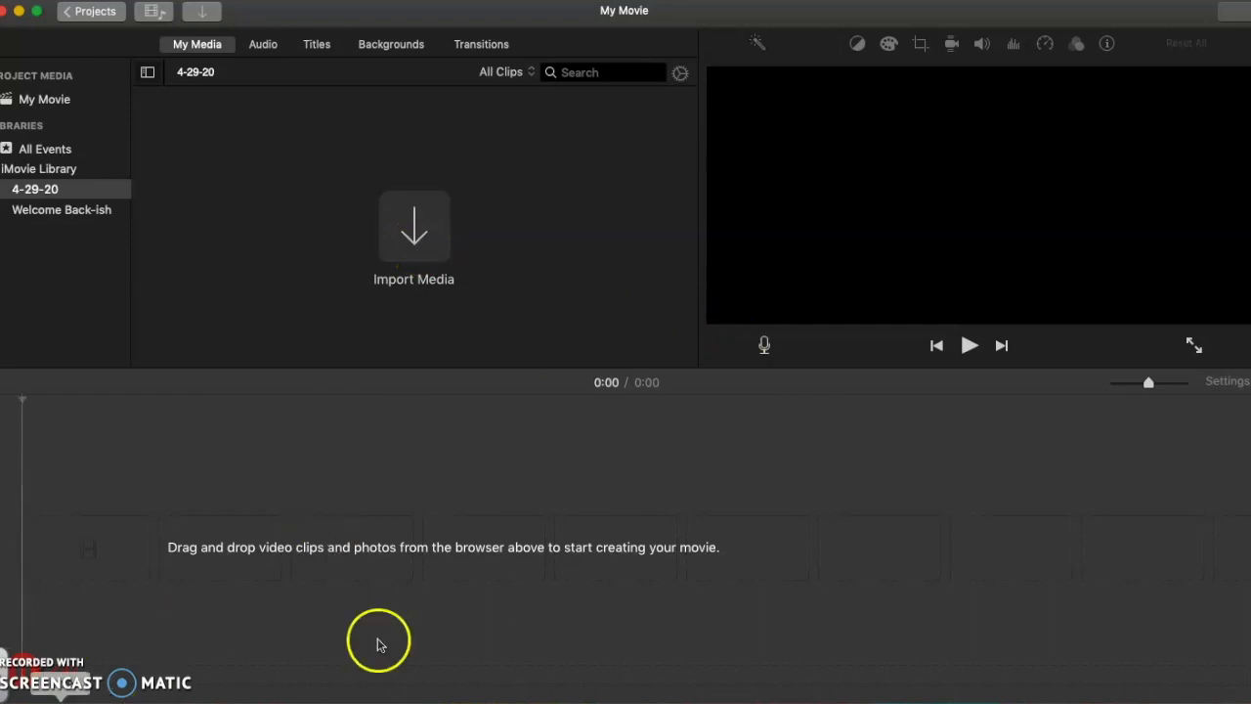
# - Import the green-screen Almost MP4 from Downloads into iMovie's 4-29-20 event and place it on the timeline
pyautogui.click(1135, 699)
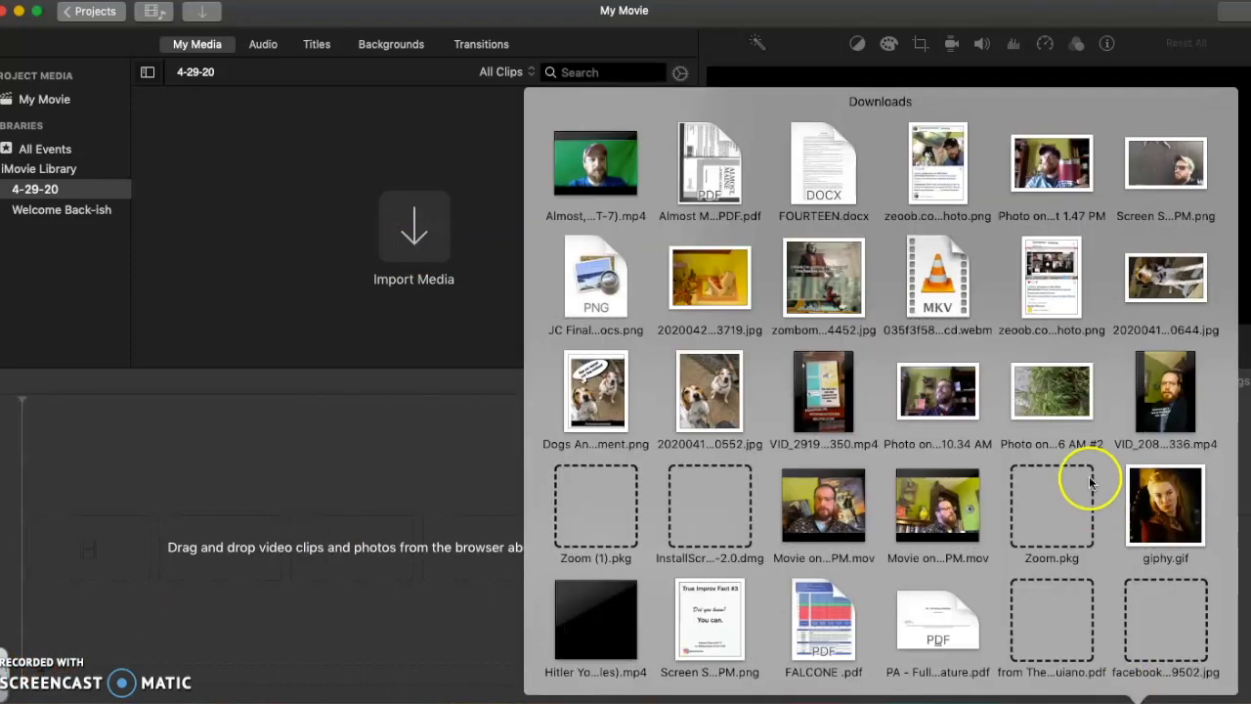
pyautogui.moveTo(598, 169); pyautogui.dragTo(319, 168)
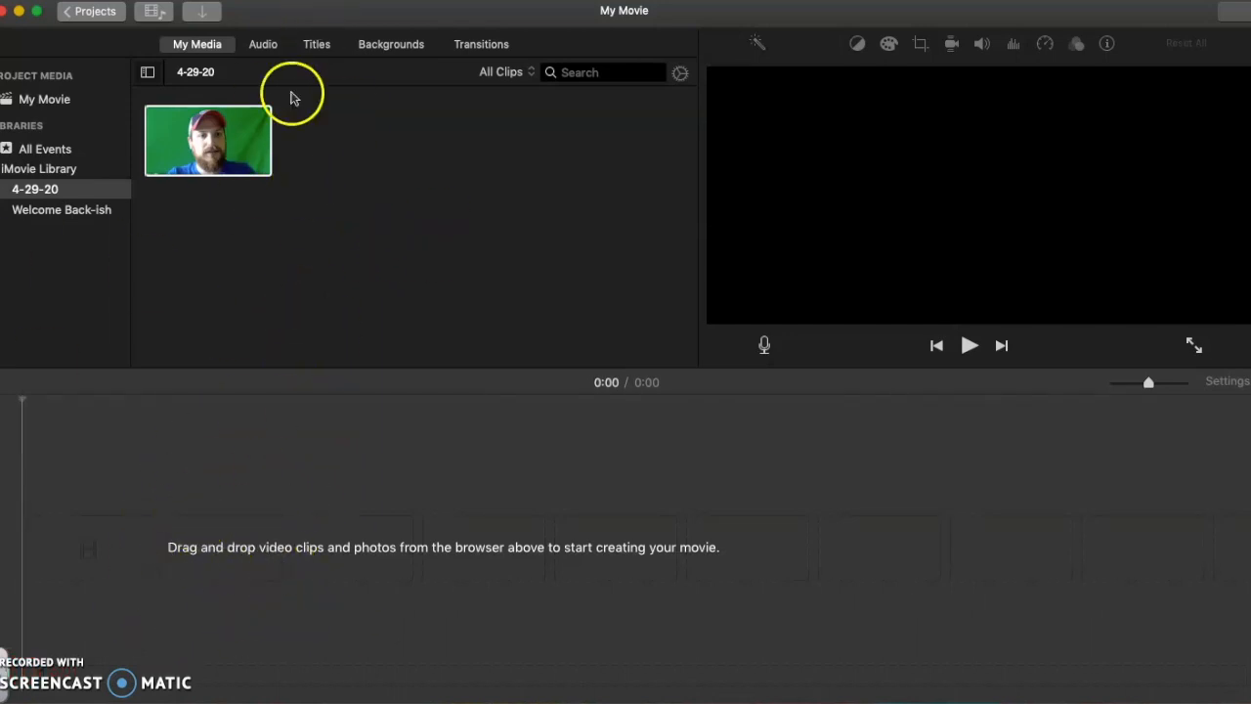
pyautogui.click(235, 137)
pyautogui.moveTo(213, 137); pyautogui.dragTo(86, 538)
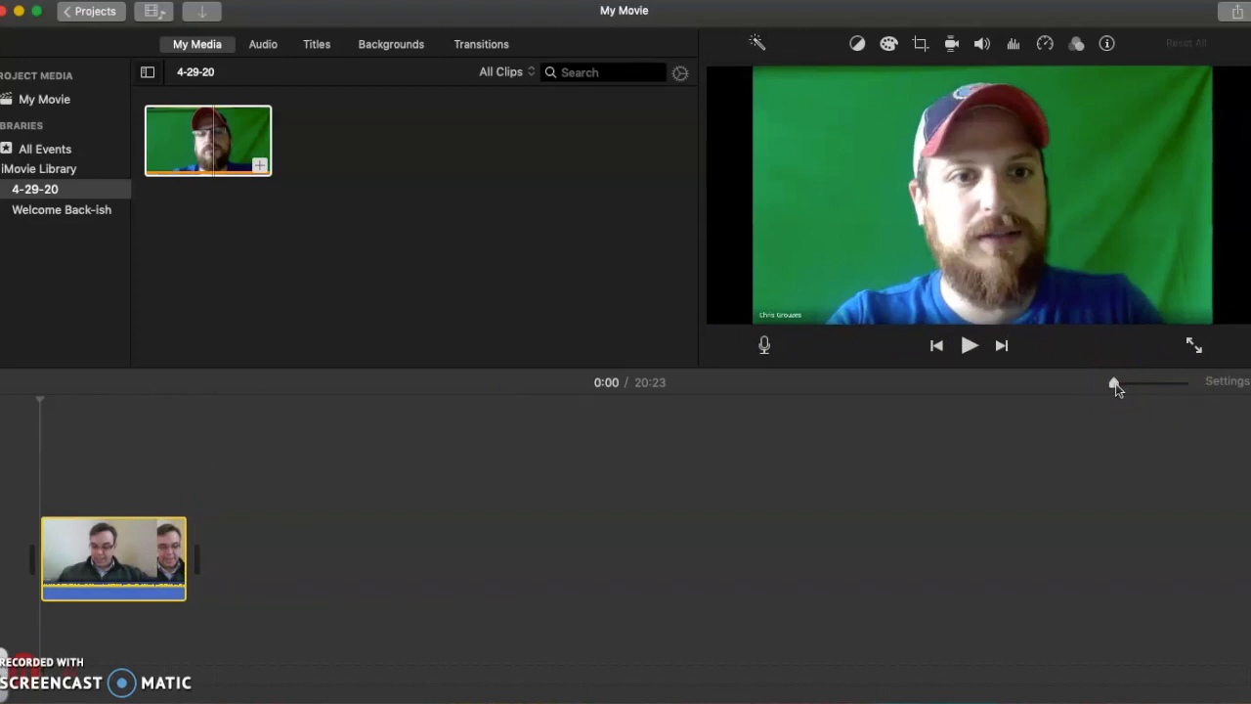
# - Play and scrub through the opening seconds of the timeline clip to review the prep talk before the scene
pyautogui.moveTo(1118, 387); pyautogui.dragTo(1136, 387)
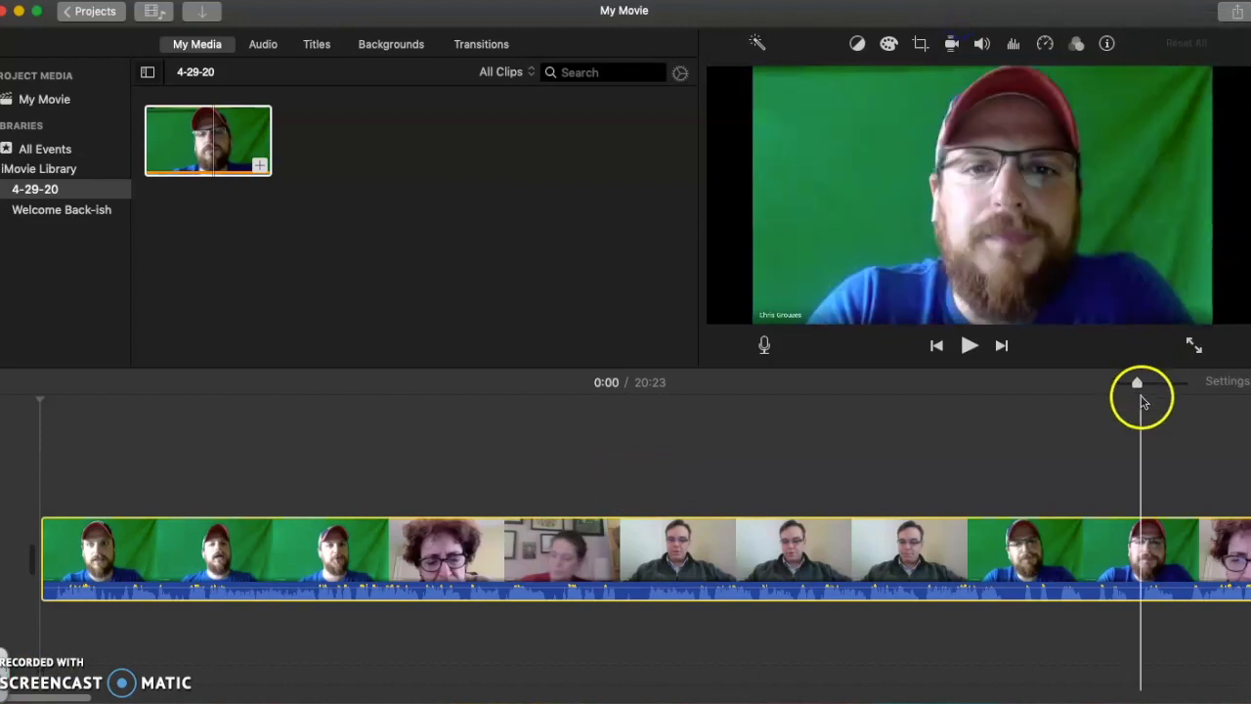
pyautogui.moveTo(1136, 387); pyautogui.dragTo(1114, 389)
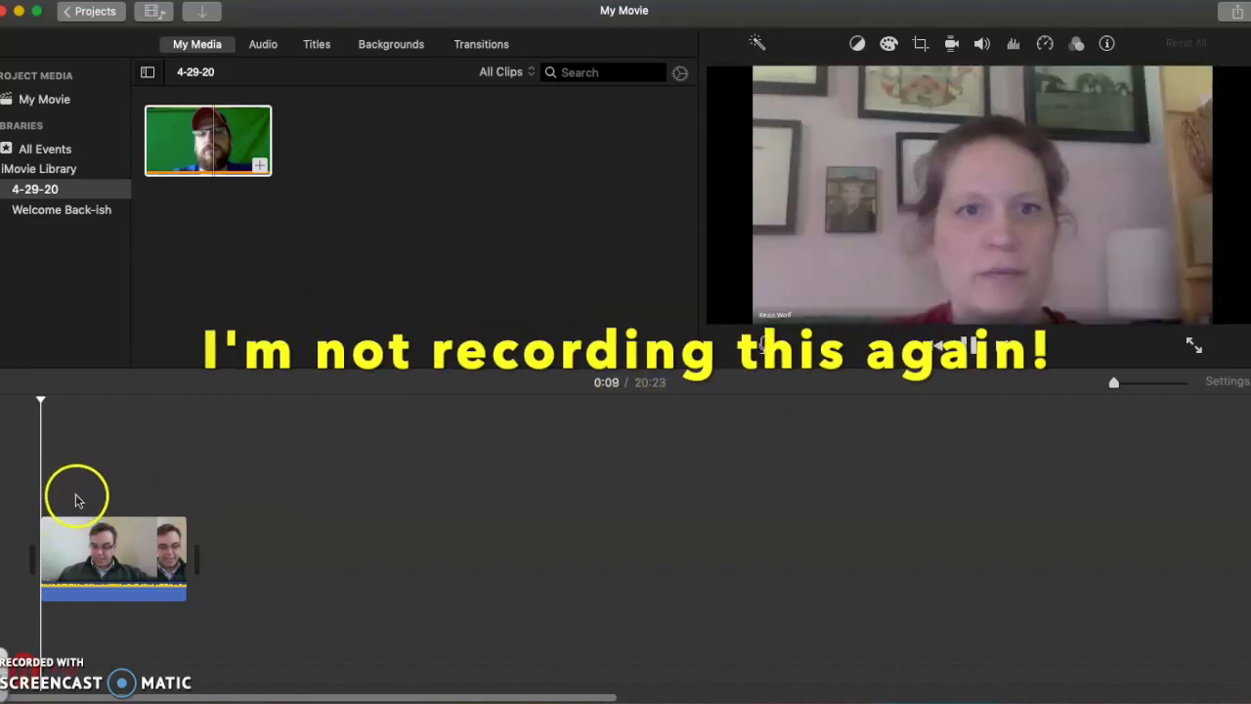
pyautogui.click(63, 475)
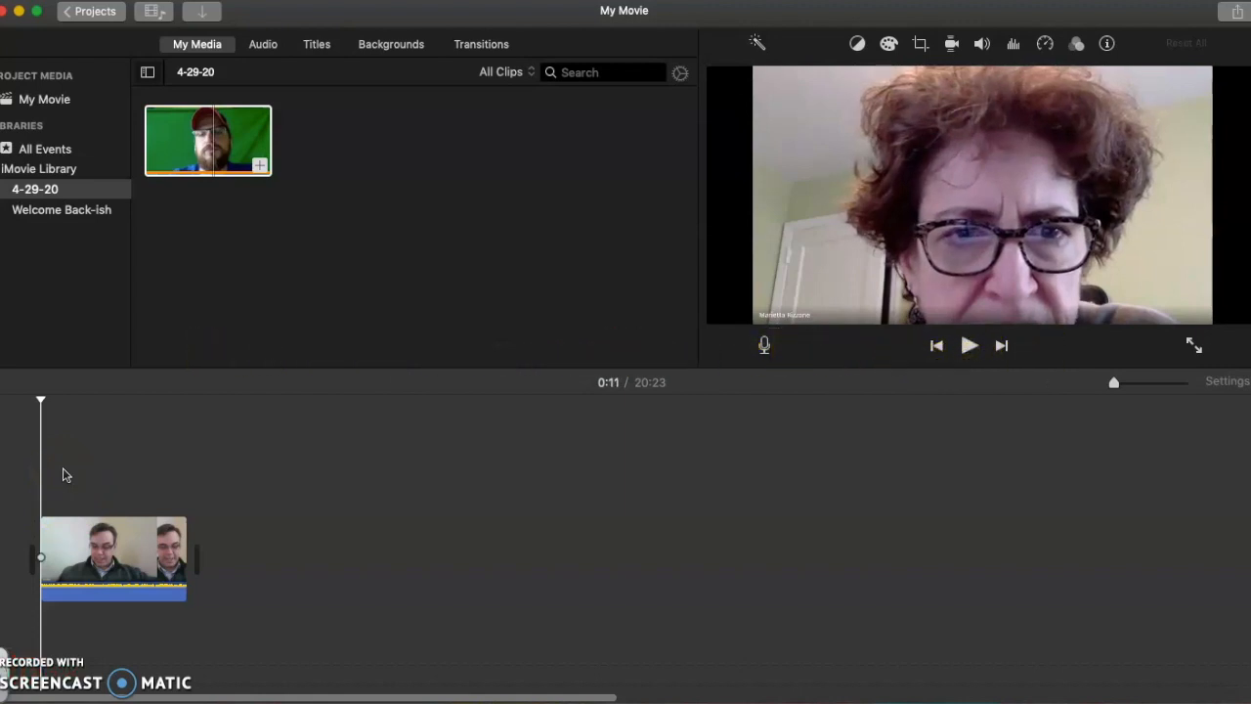
pyautogui.click(190, 441)
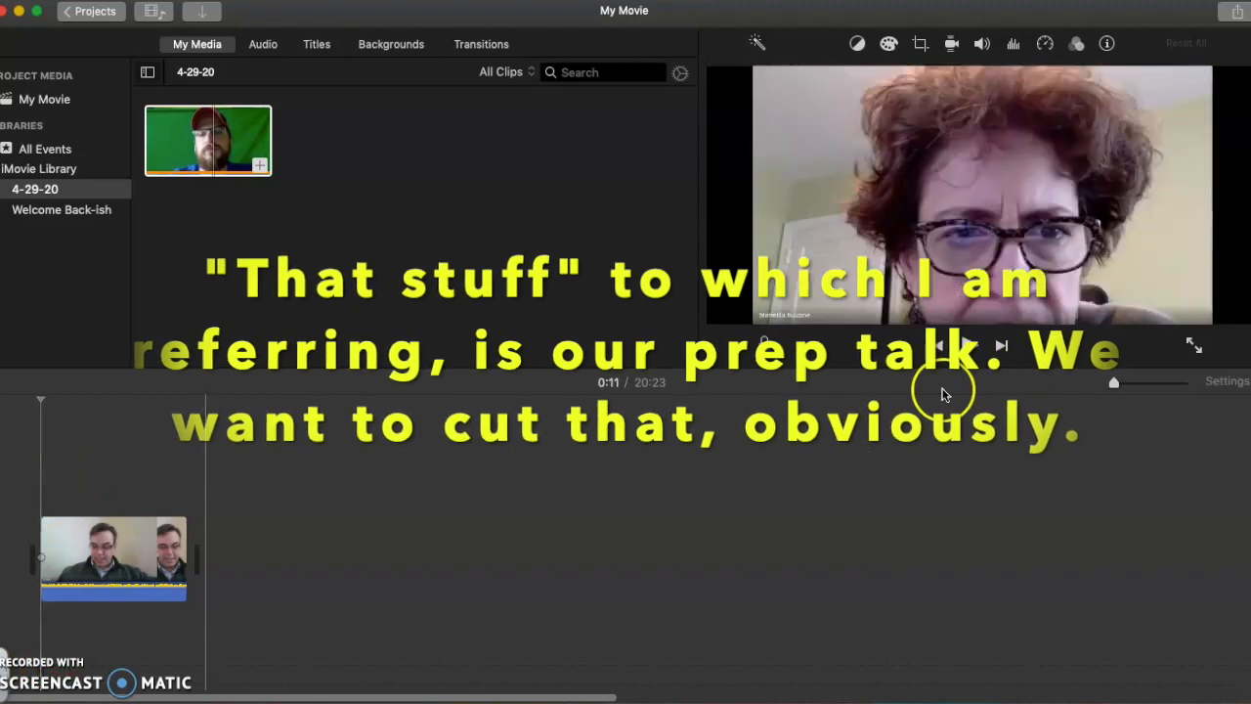
pyautogui.press('space')
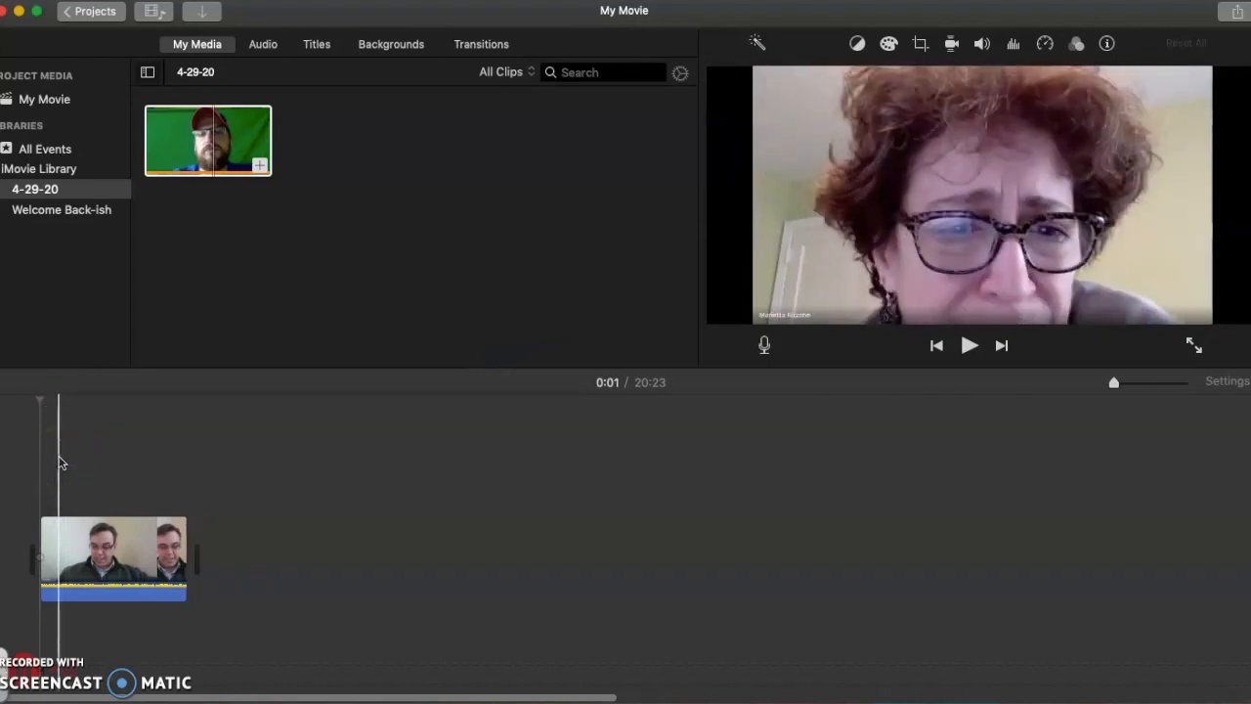
pyautogui.moveTo(57, 463); pyautogui.dragTo(41, 476)
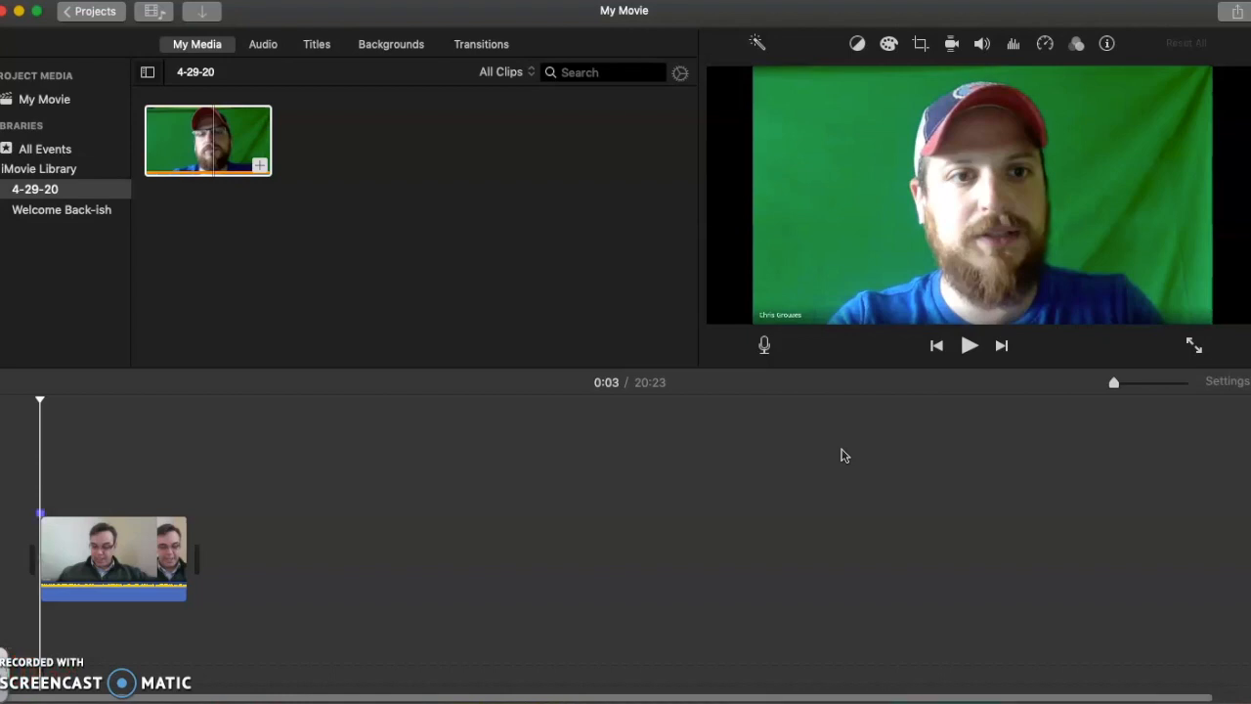
# - Remove the marker near the start of the timeline clip
pyautogui.click(43, 523)
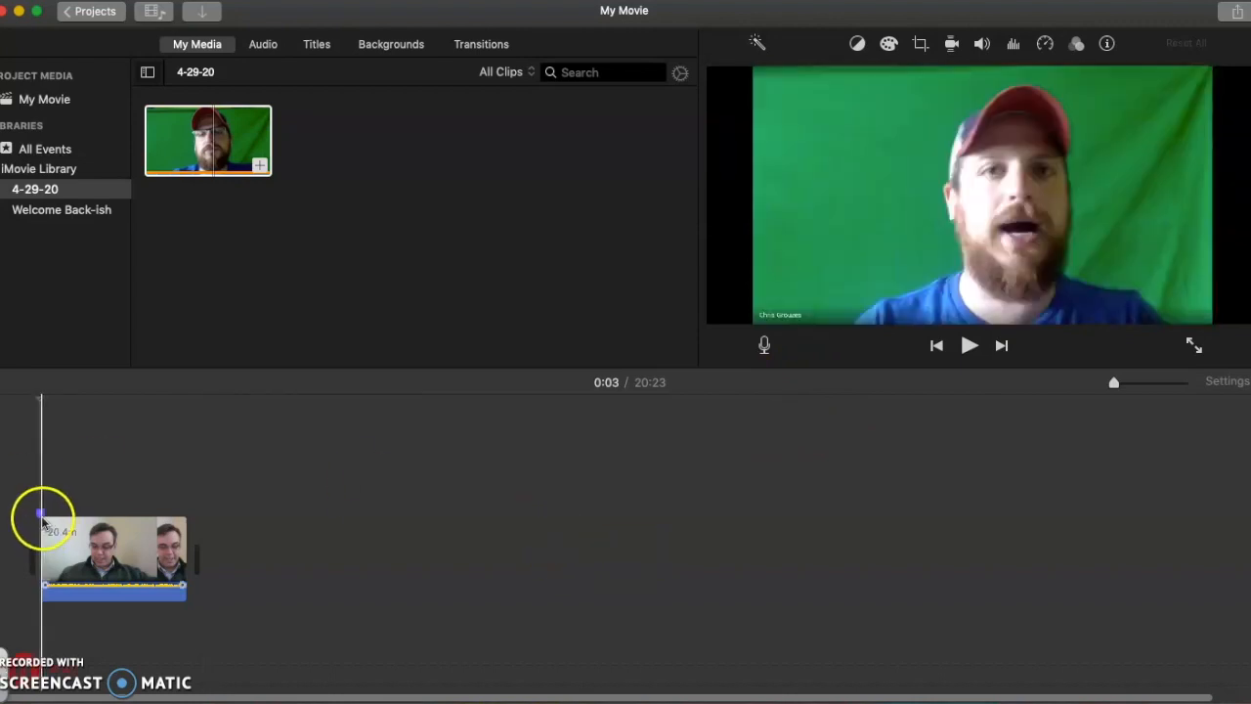
pyautogui.rightClick(43, 519)
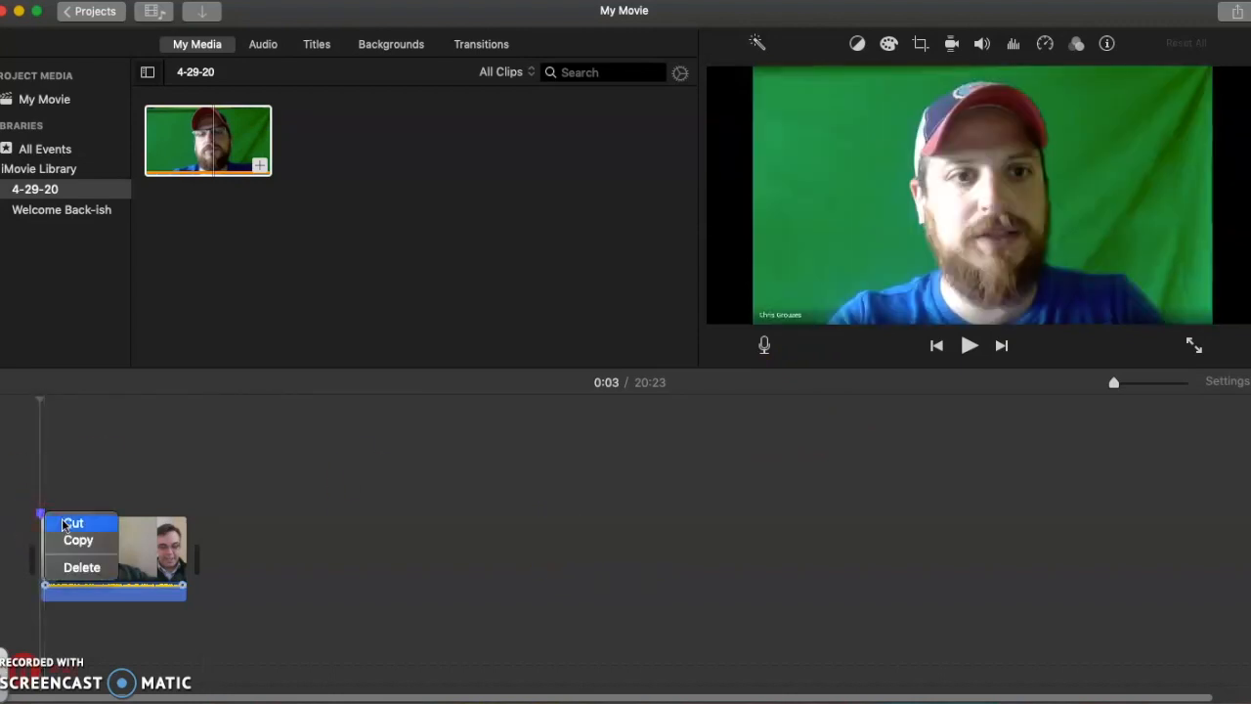
pyautogui.click(40, 508)
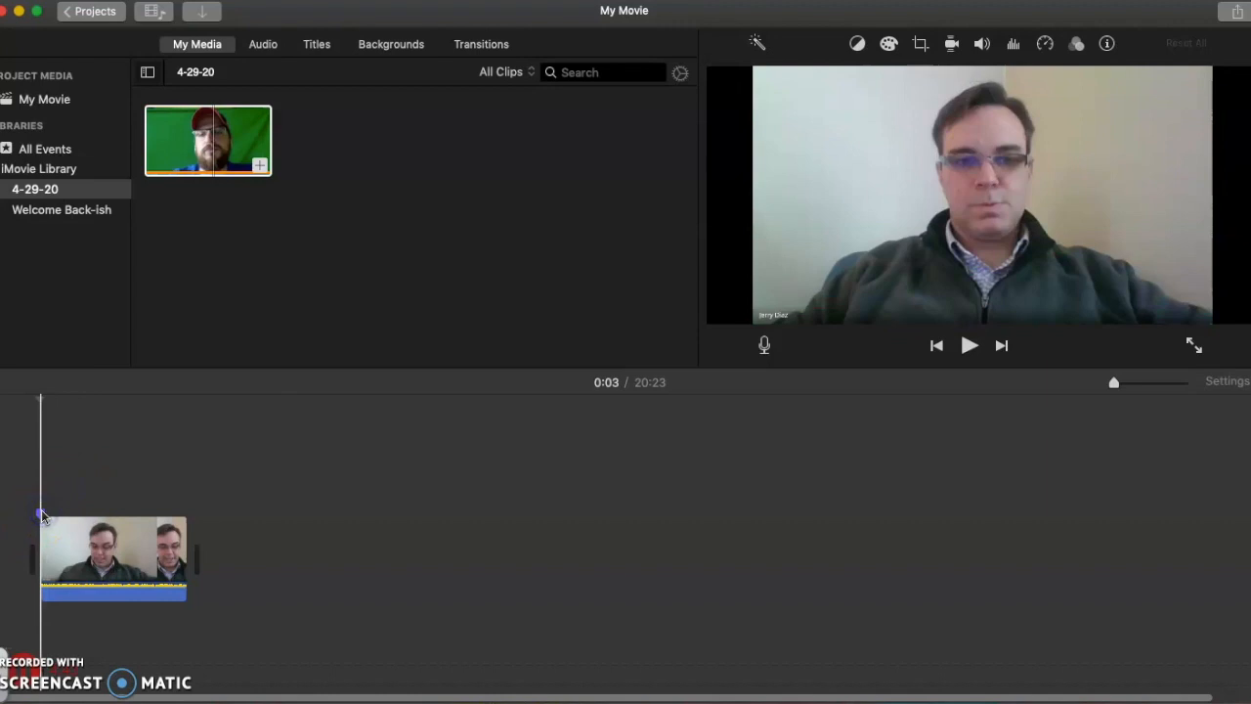
pyautogui.click(49, 525)
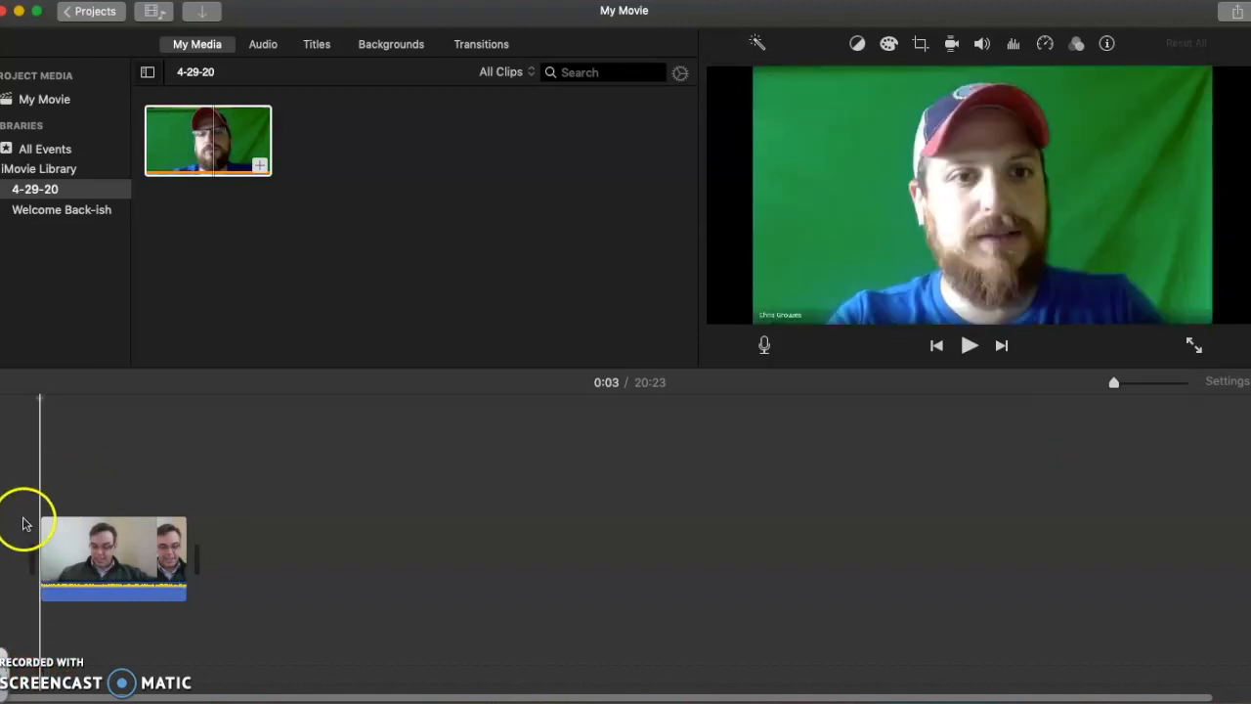
pyautogui.click(42, 511)
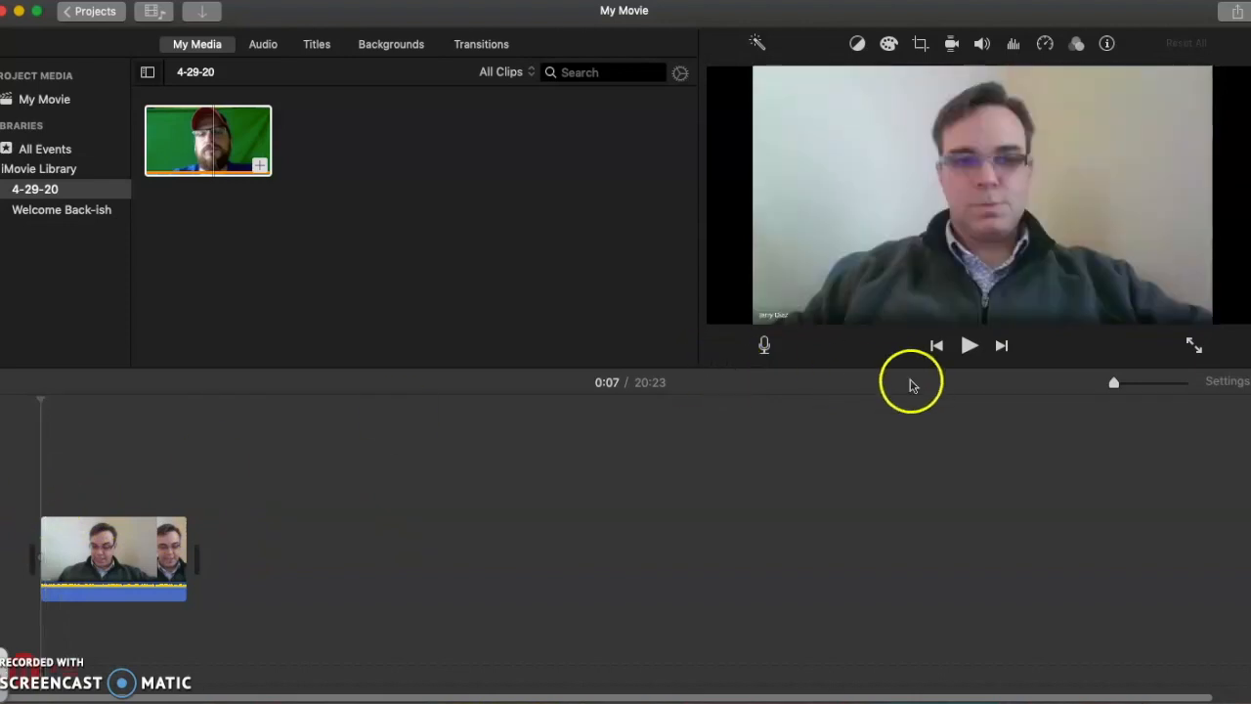
# - Return the playhead to the beginning of the timeline and play the clip from there
pyautogui.click(968, 347)
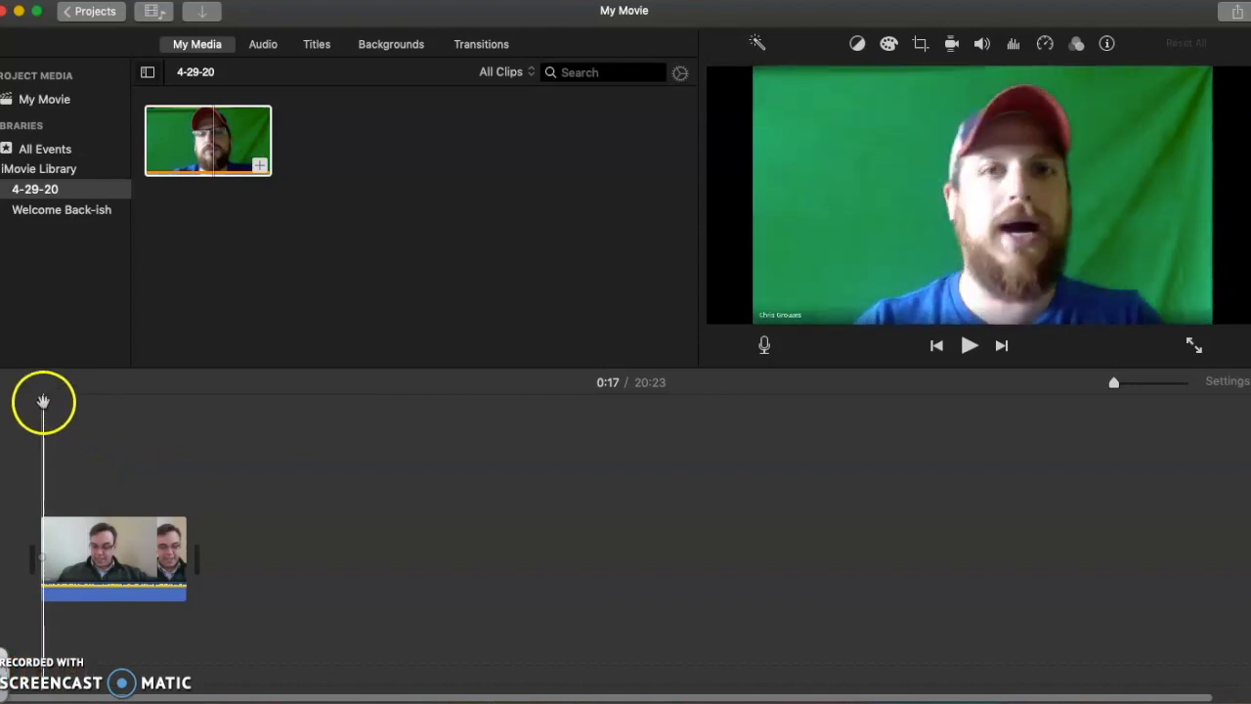
pyautogui.moveTo(43, 400); pyautogui.dragTo(38, 402)
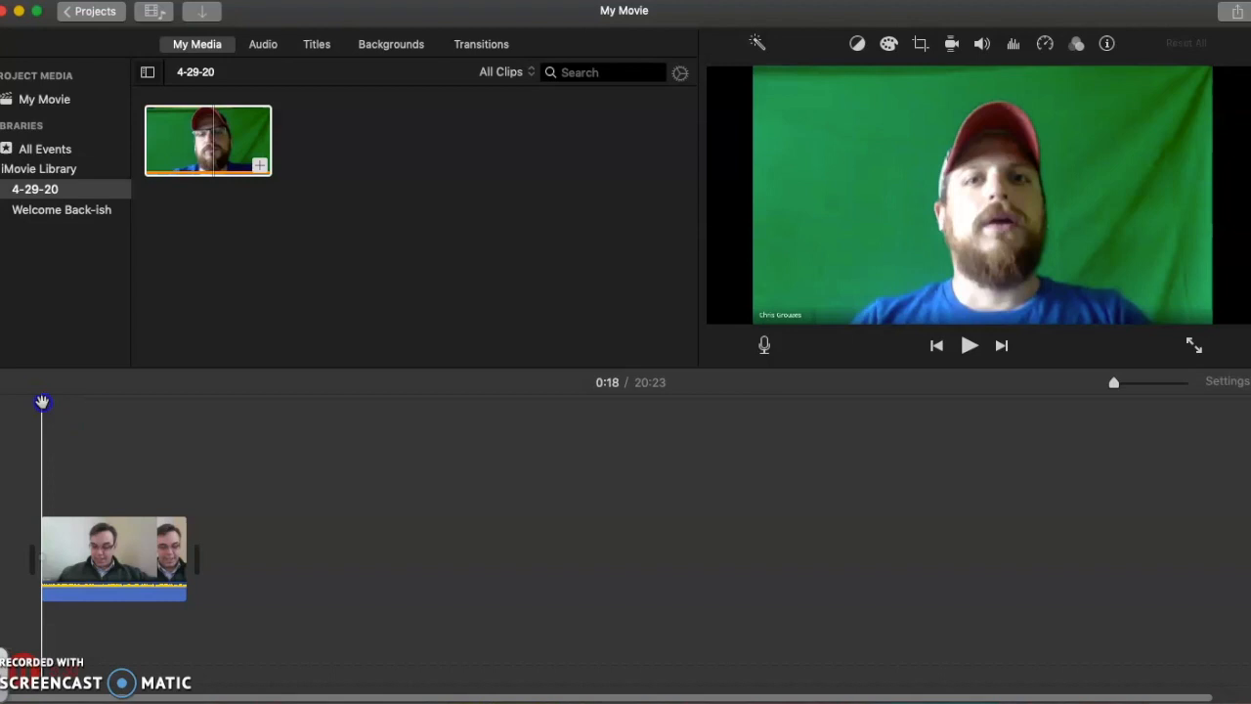
pyautogui.moveTo(42, 402); pyautogui.dragTo(40, 402)
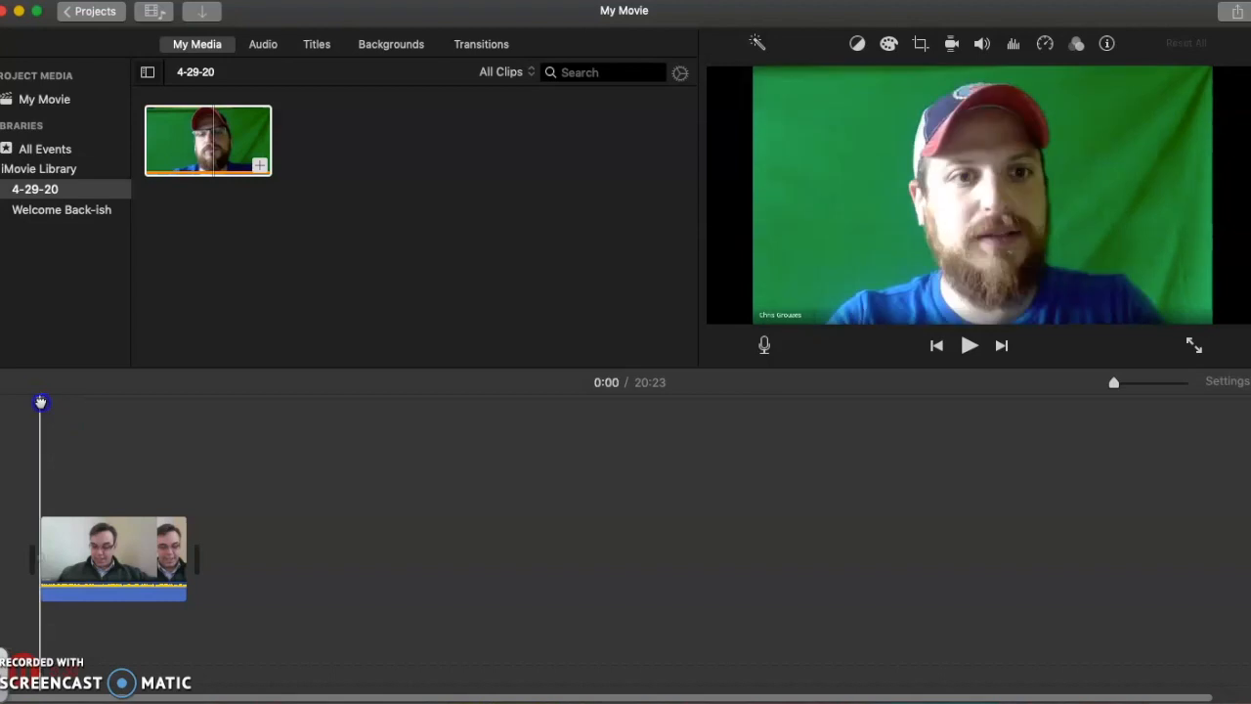
pyautogui.click(969, 348)
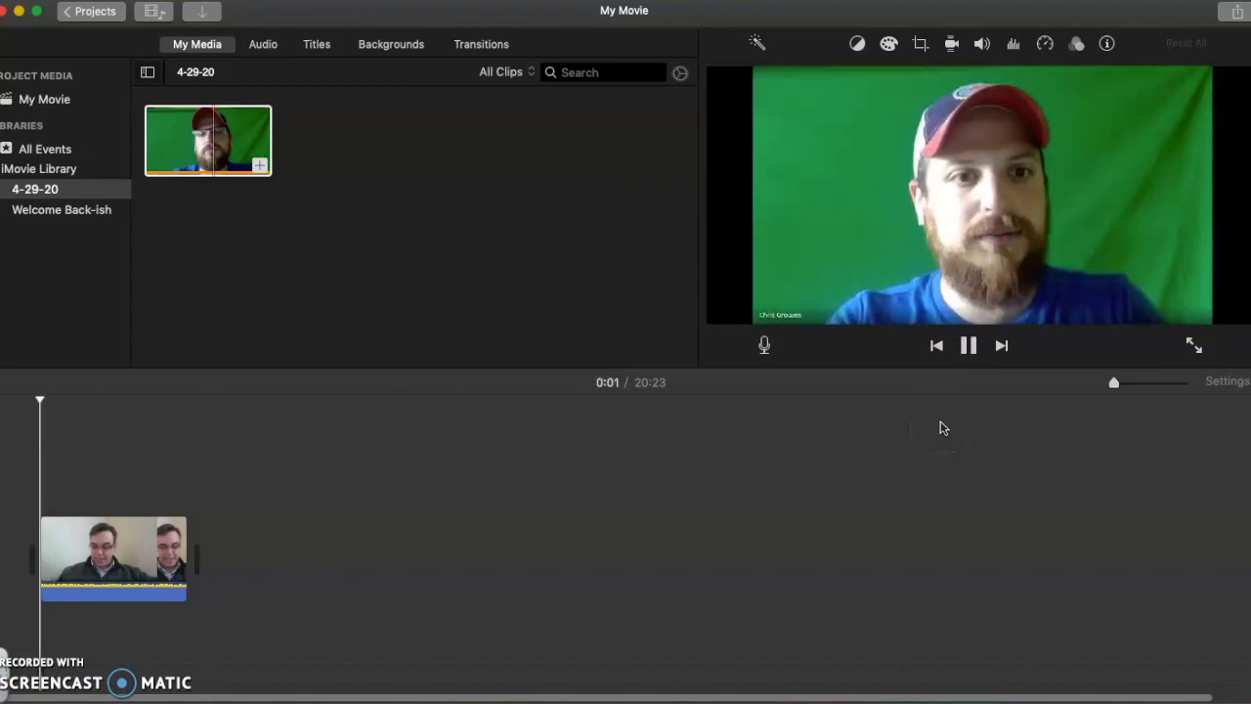
# - Pause playback, then scrub and replay the first 17 seconds of the timeline clip to find where the prep talk ends
pyautogui.click(39, 509)
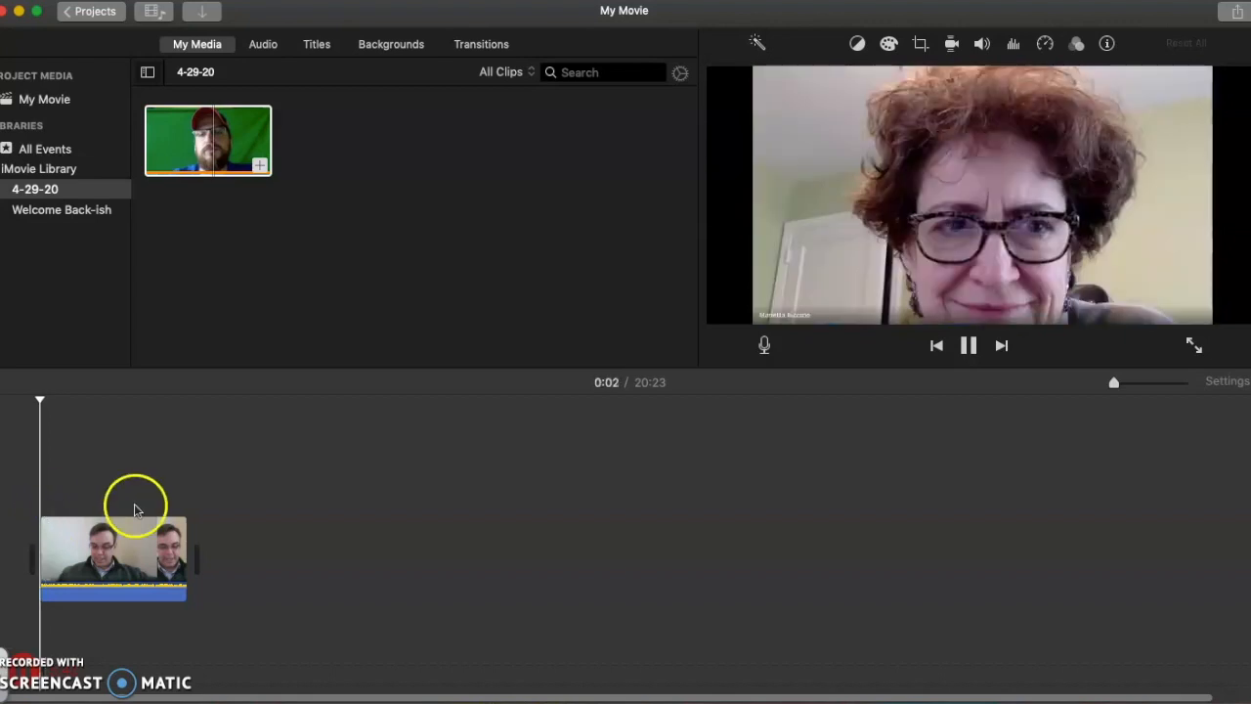
pyautogui.click(967, 345)
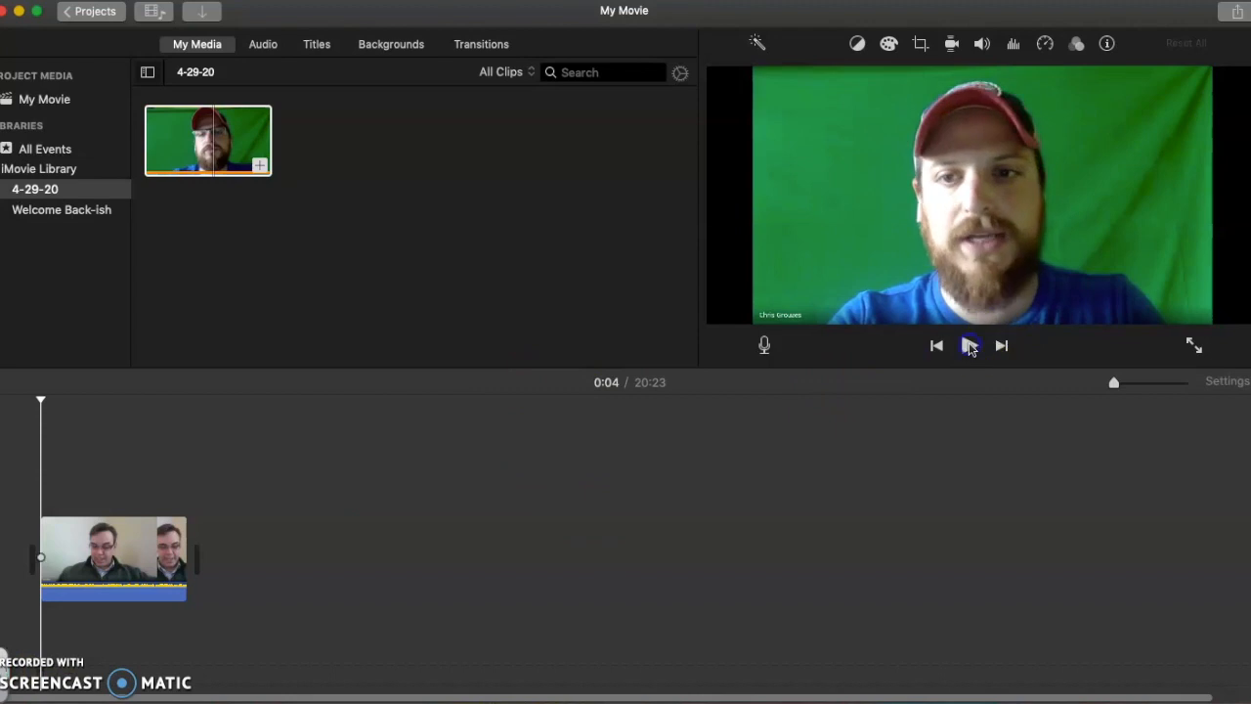
pyautogui.moveTo(1114, 382); pyautogui.dragTo(1125, 382)
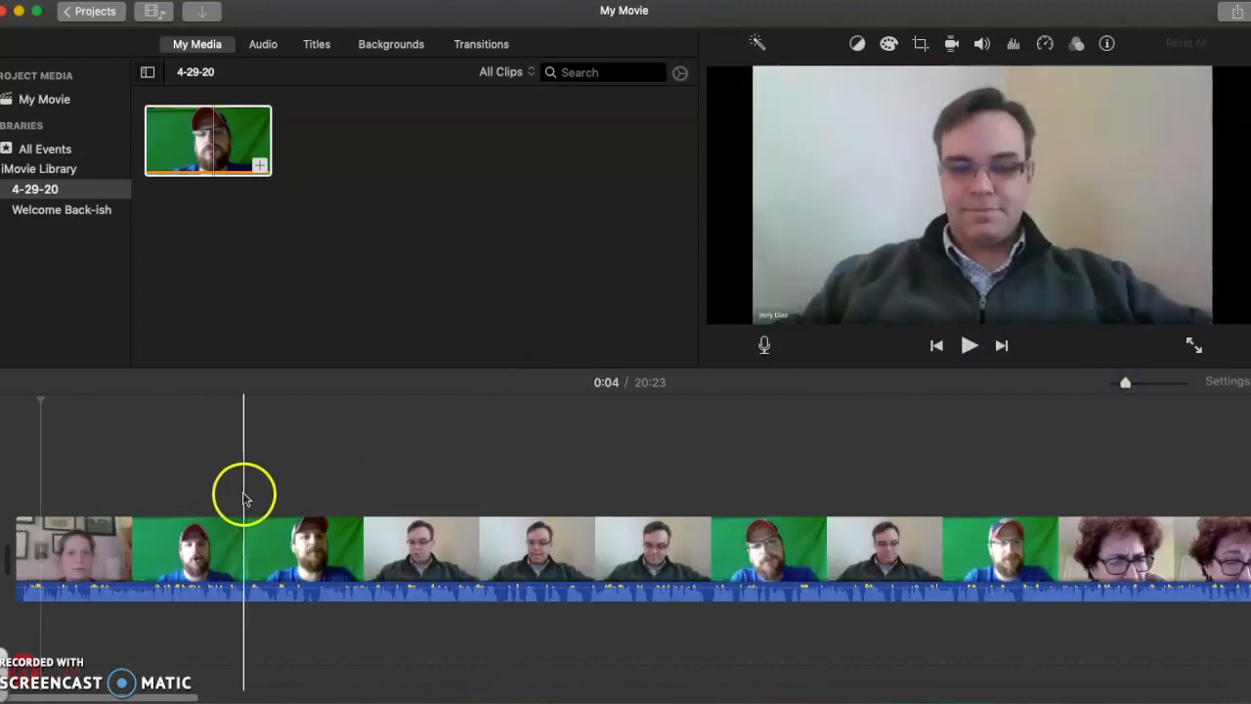
pyautogui.click(178, 503)
pyautogui.moveTo(174, 502); pyautogui.dragTo(128, 500)
pyautogui.click(115, 499)
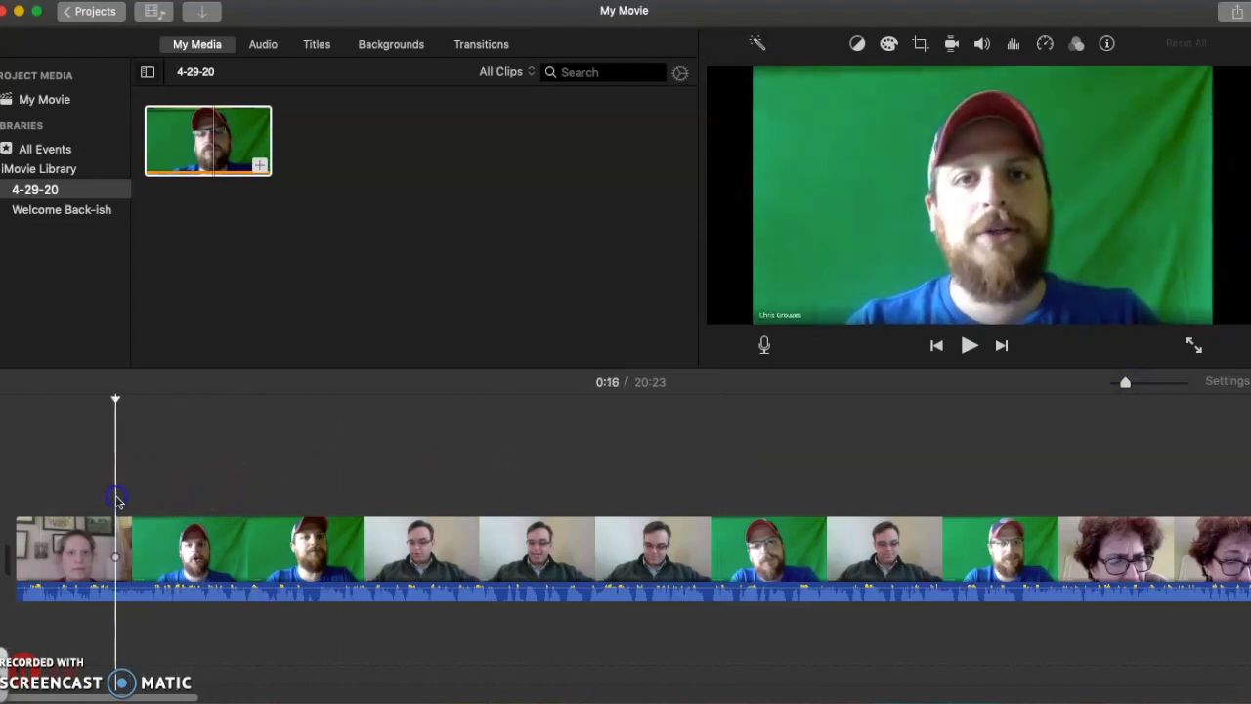
pyautogui.click(106, 499)
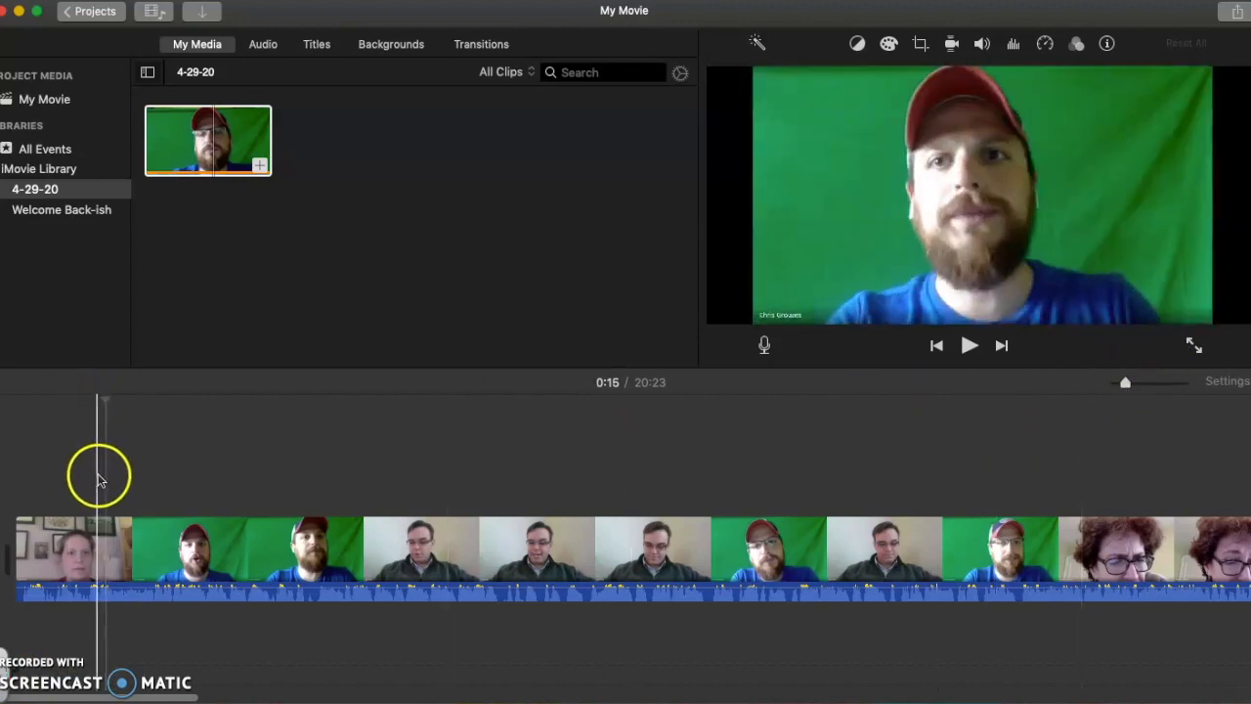
pyautogui.click(102, 477)
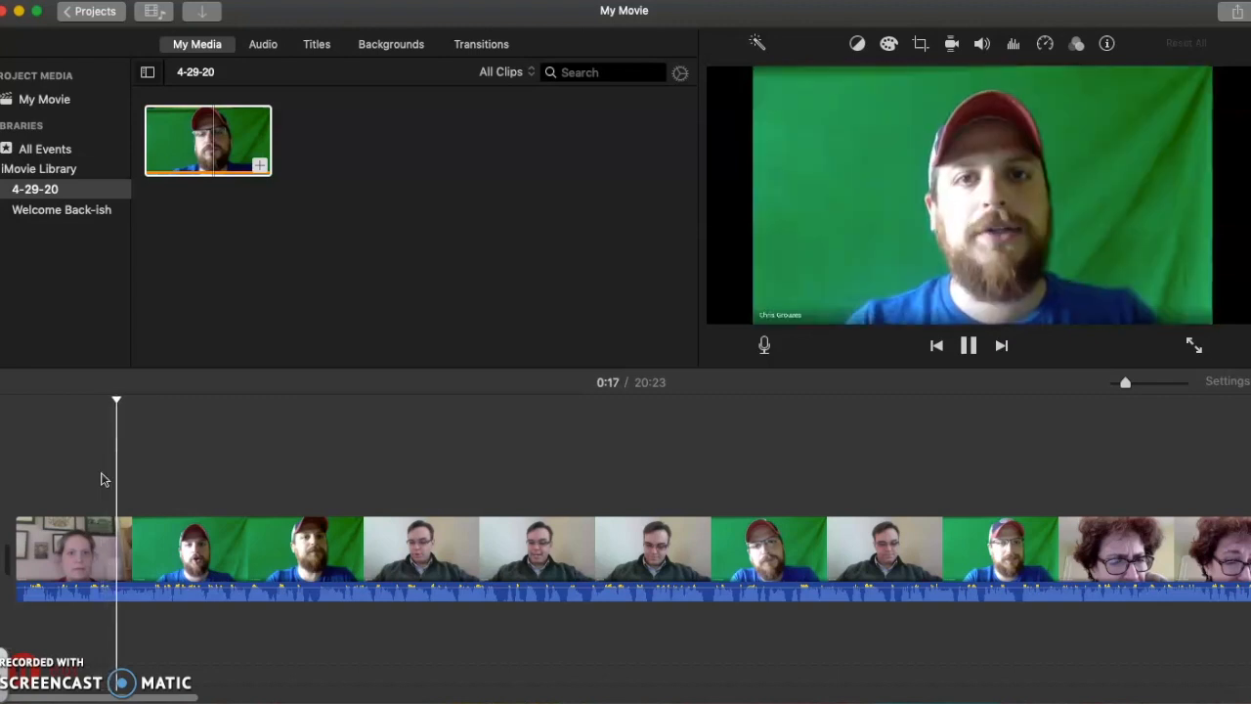
pyautogui.click(86, 485)
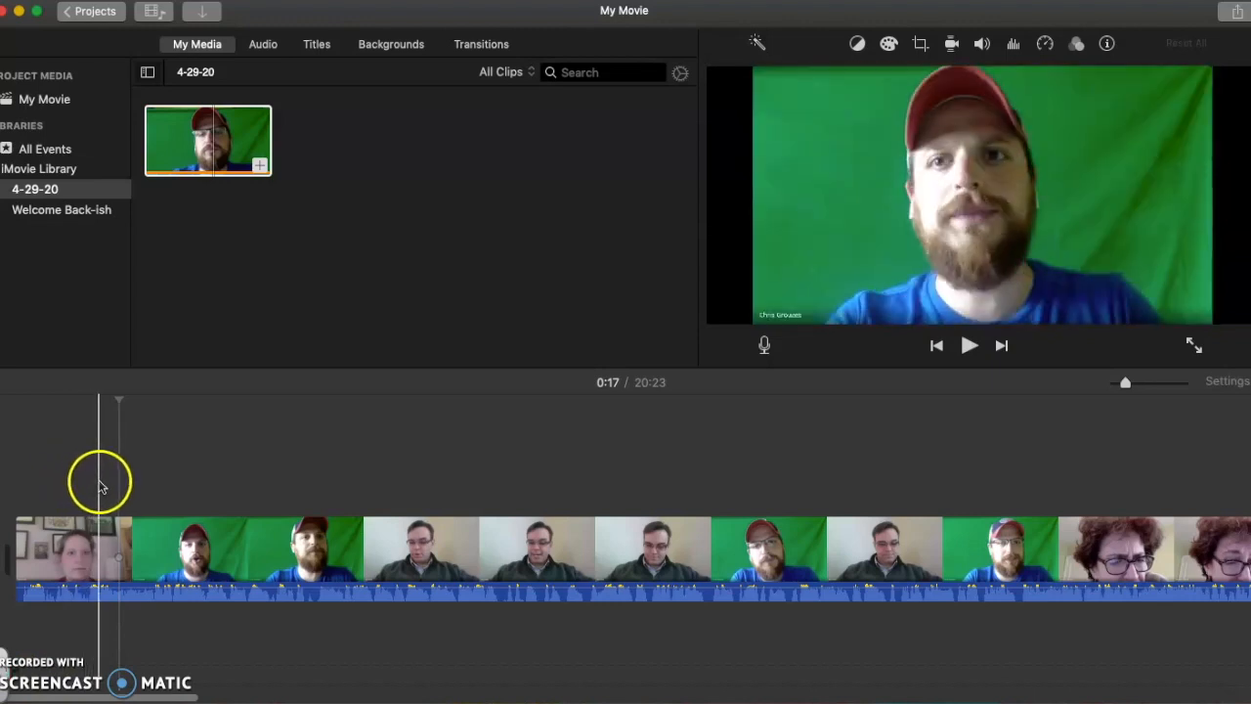
pyautogui.click(96, 485)
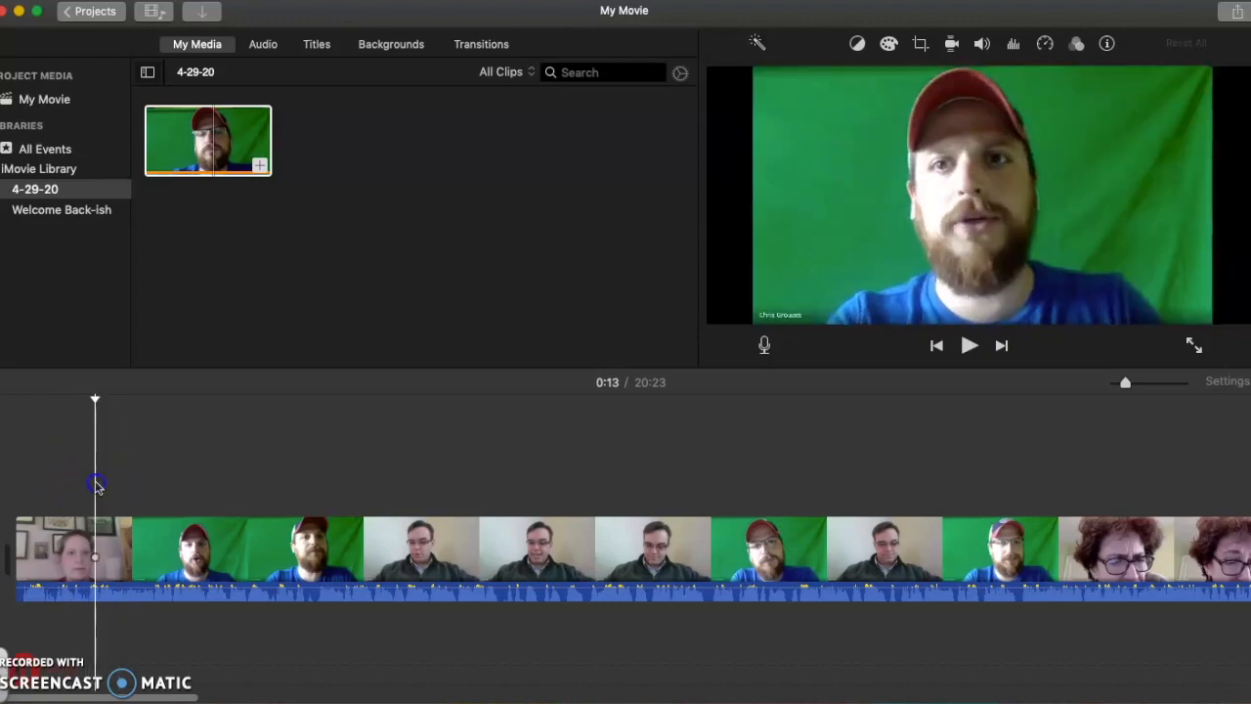
pyautogui.click(94, 404)
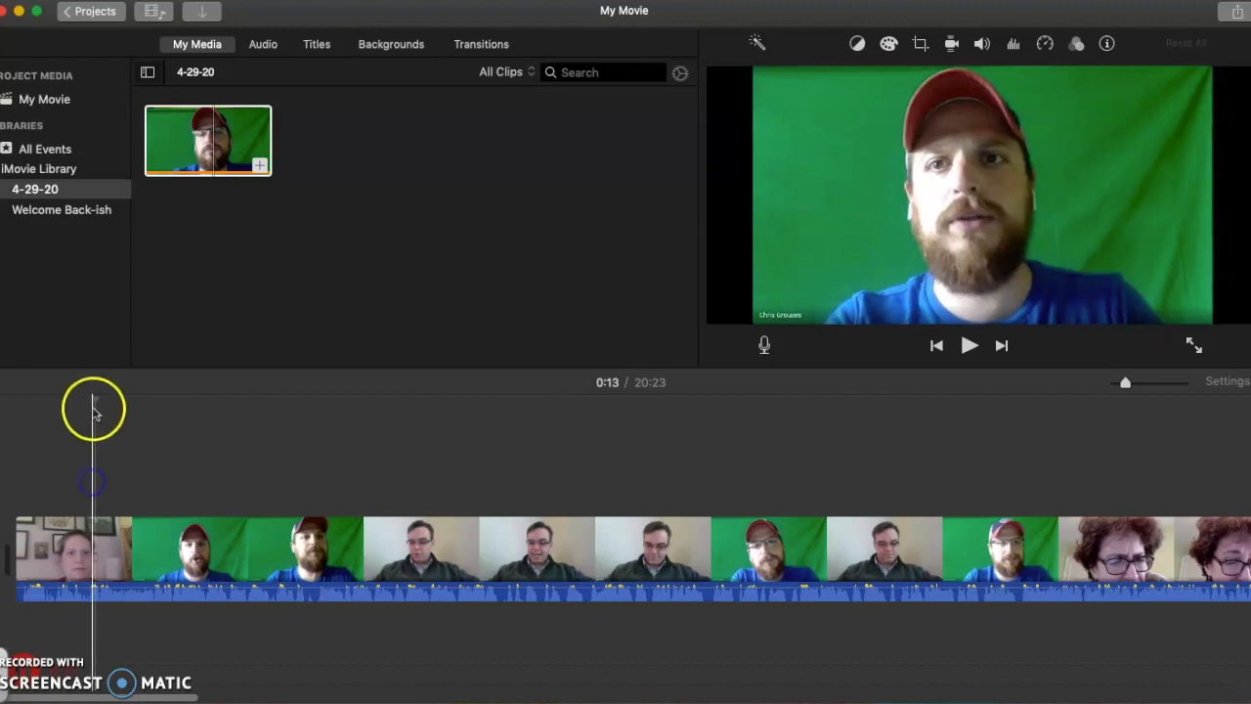
pyautogui.moveTo(95, 401); pyautogui.dragTo(84, 400)
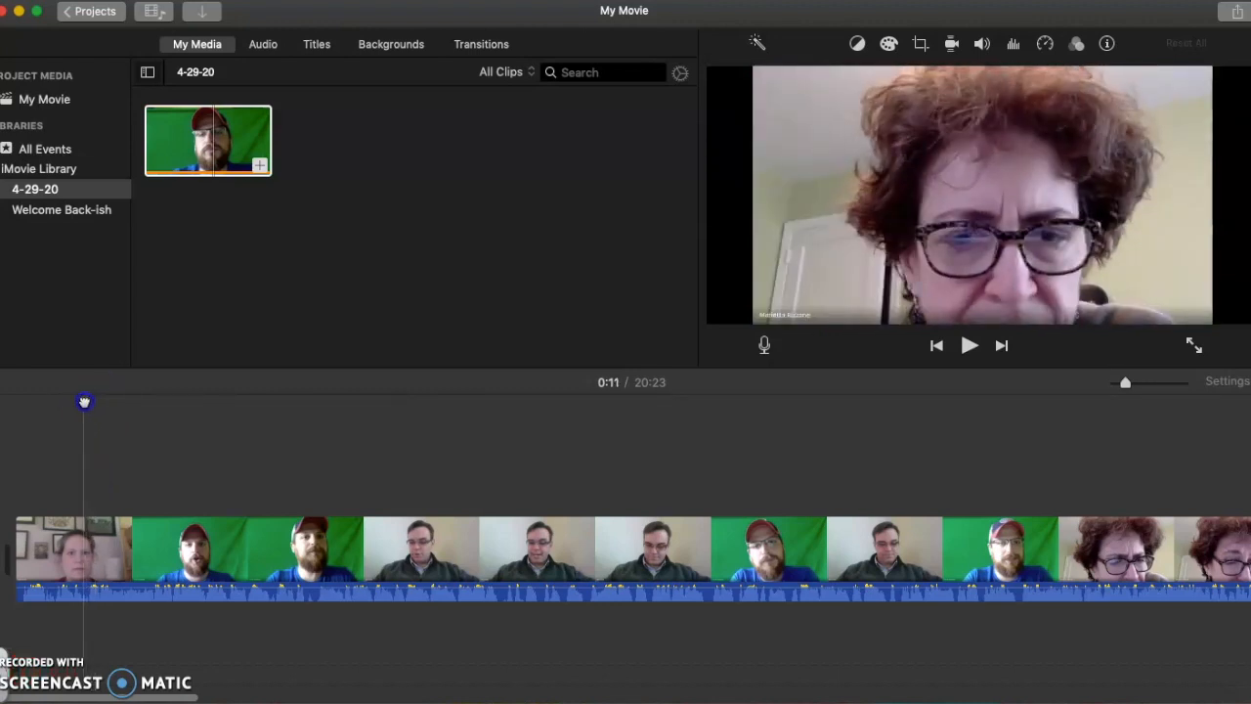
# - Play the clip from 0:11, add markers around the end of the prep talk, and return the playhead to 0:11
pyautogui.click(61, 411)
pyautogui.press('space')
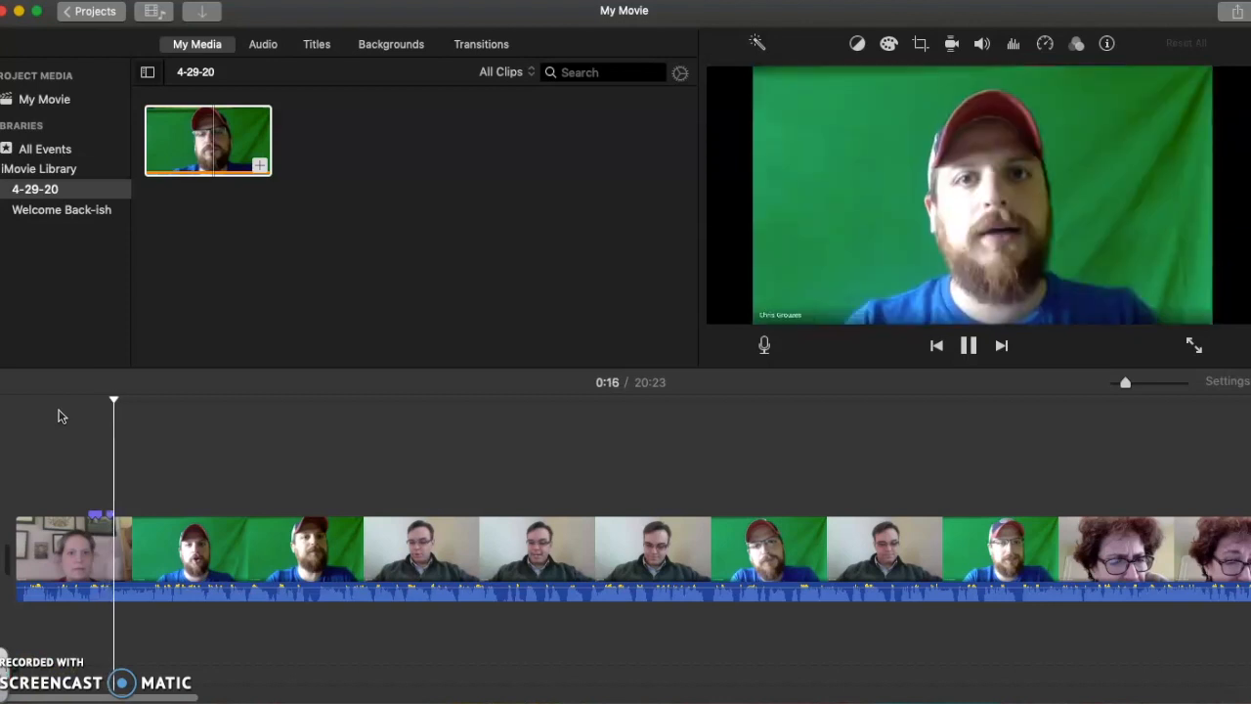
pyautogui.click(117, 400)
pyautogui.moveTo(118, 399); pyautogui.dragTo(86, 400)
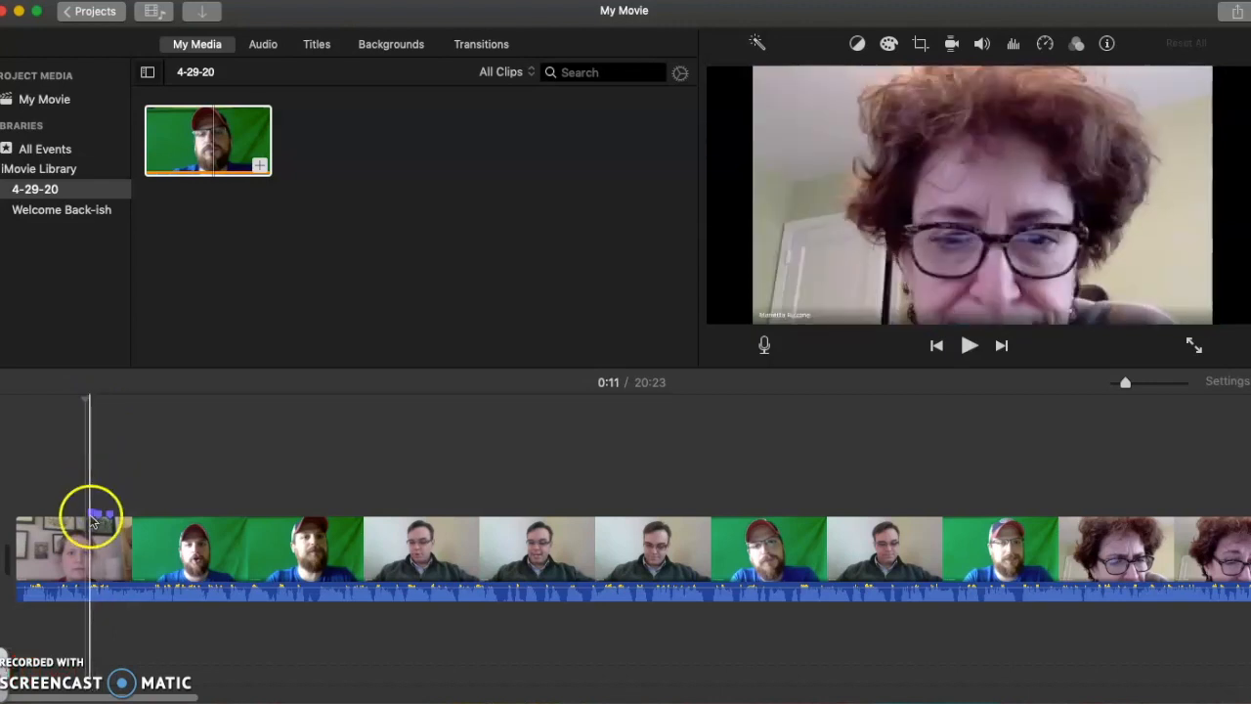
# - Reduce the markers to a single one at 0:15, align the playhead with it, and play from there to check the spot
pyautogui.click(101, 515)
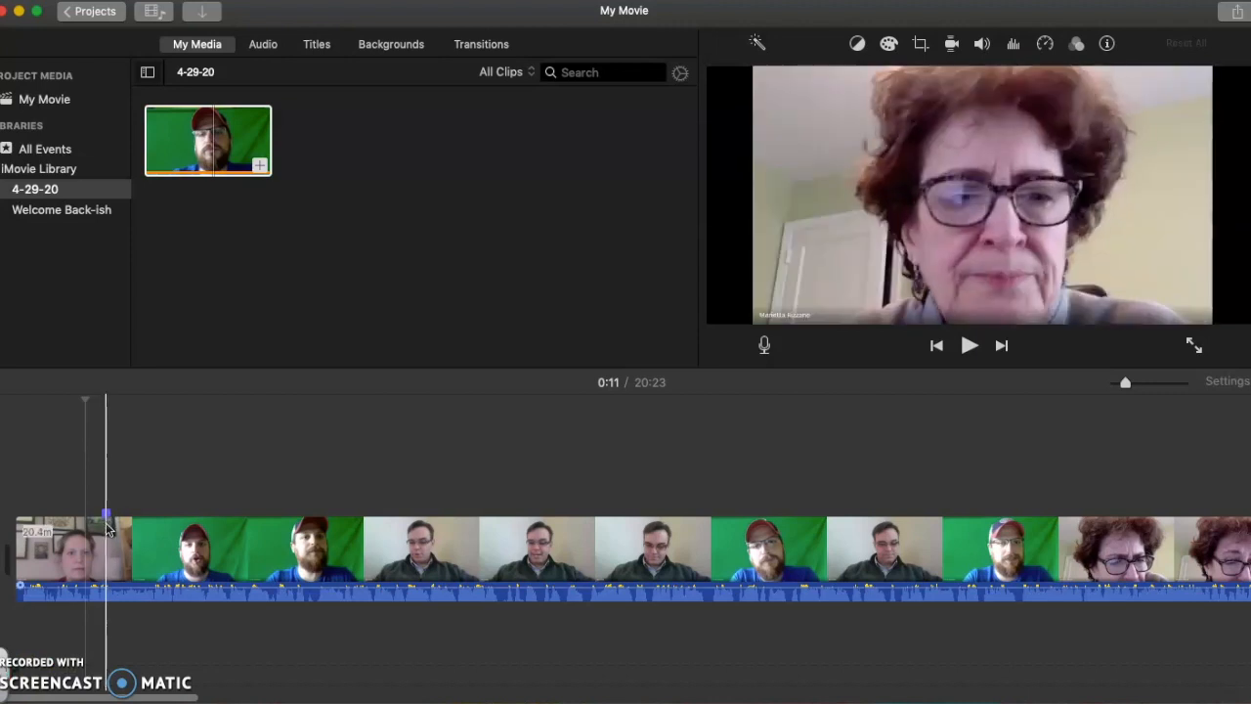
pyautogui.click(107, 455)
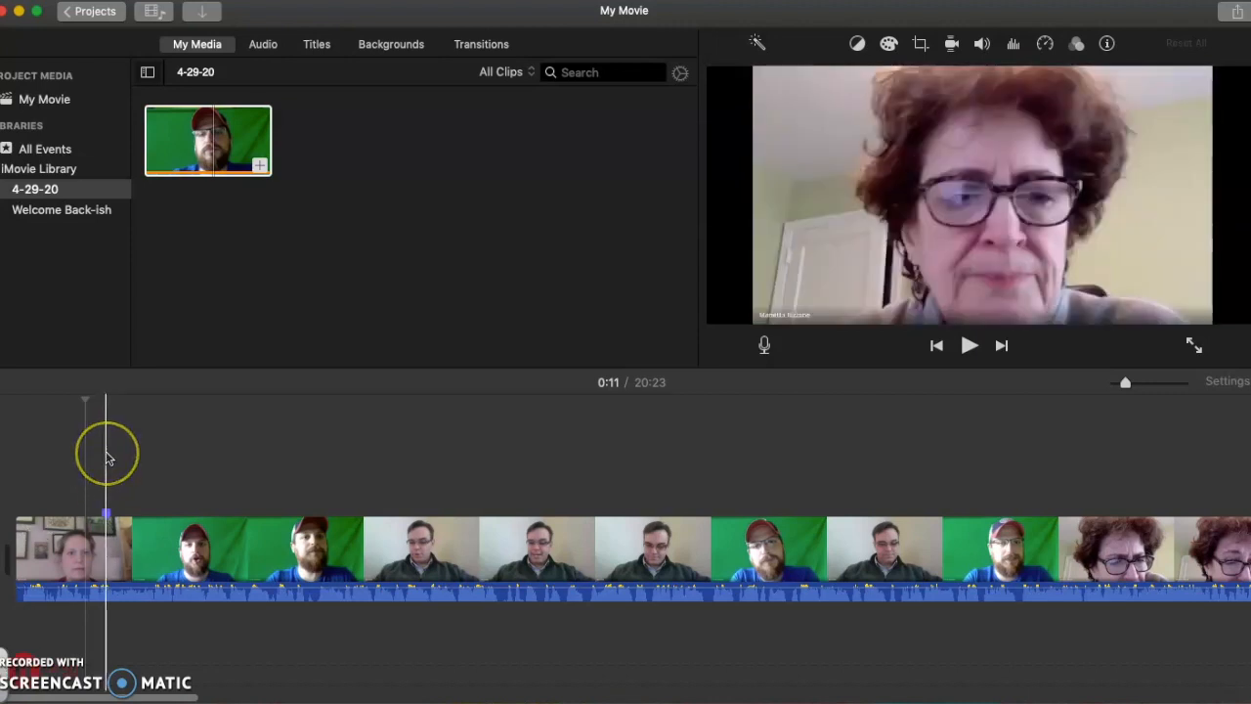
pyautogui.click(108, 457)
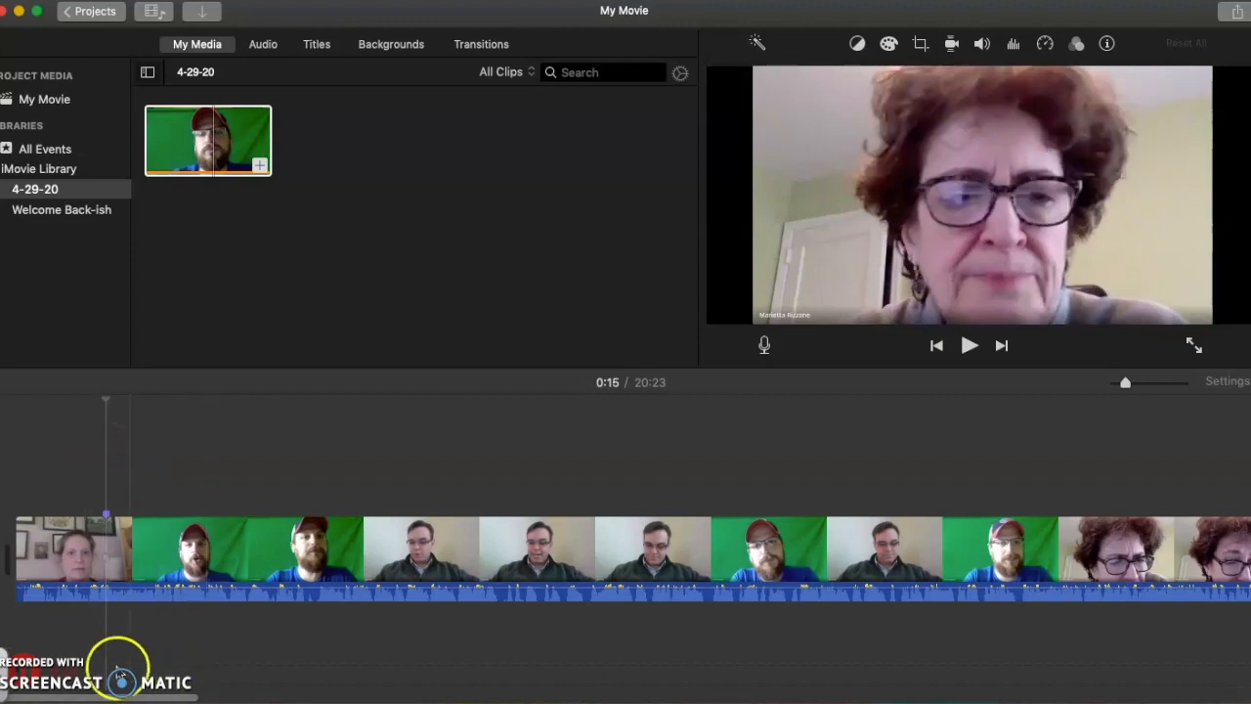
pyautogui.click(112, 564)
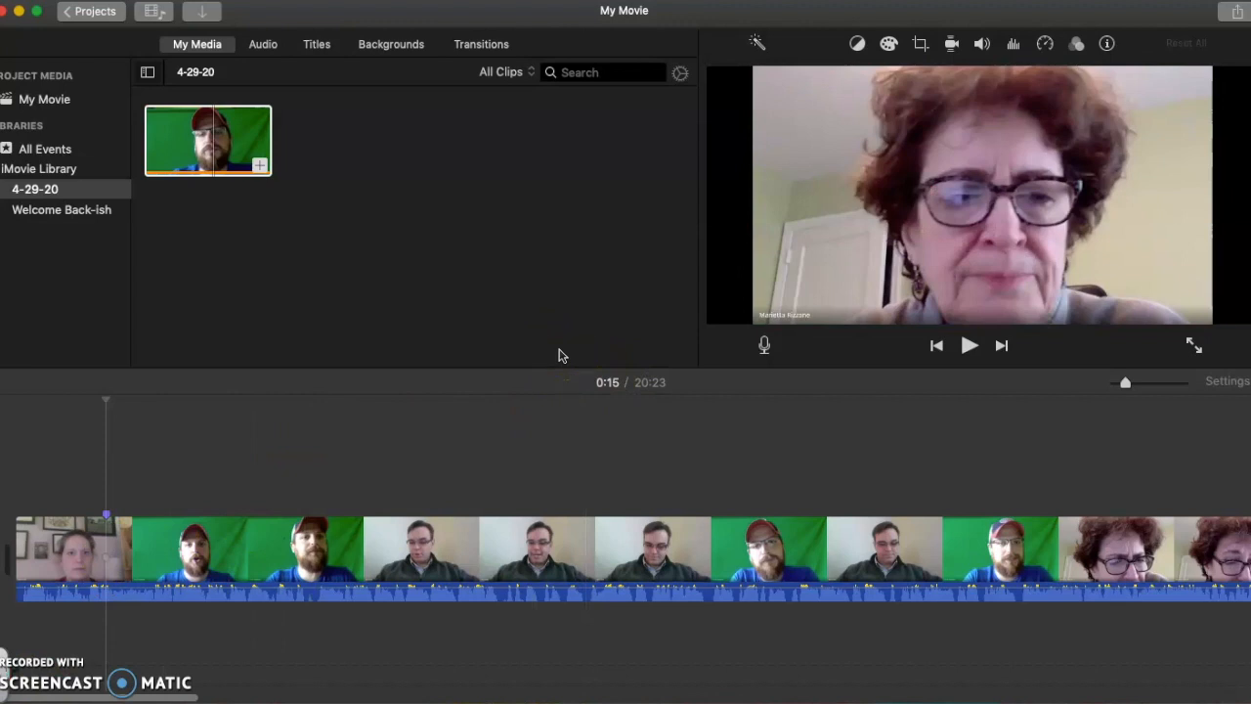
pyautogui.press('space')
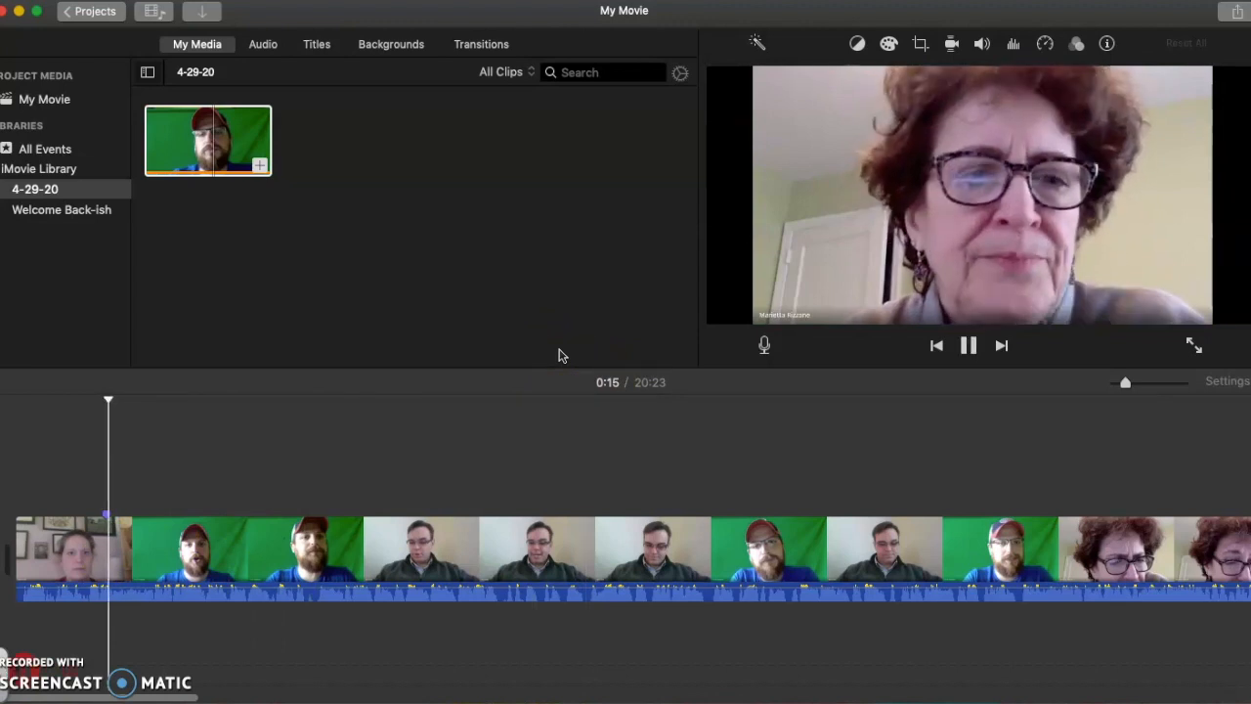
pyautogui.press('space')
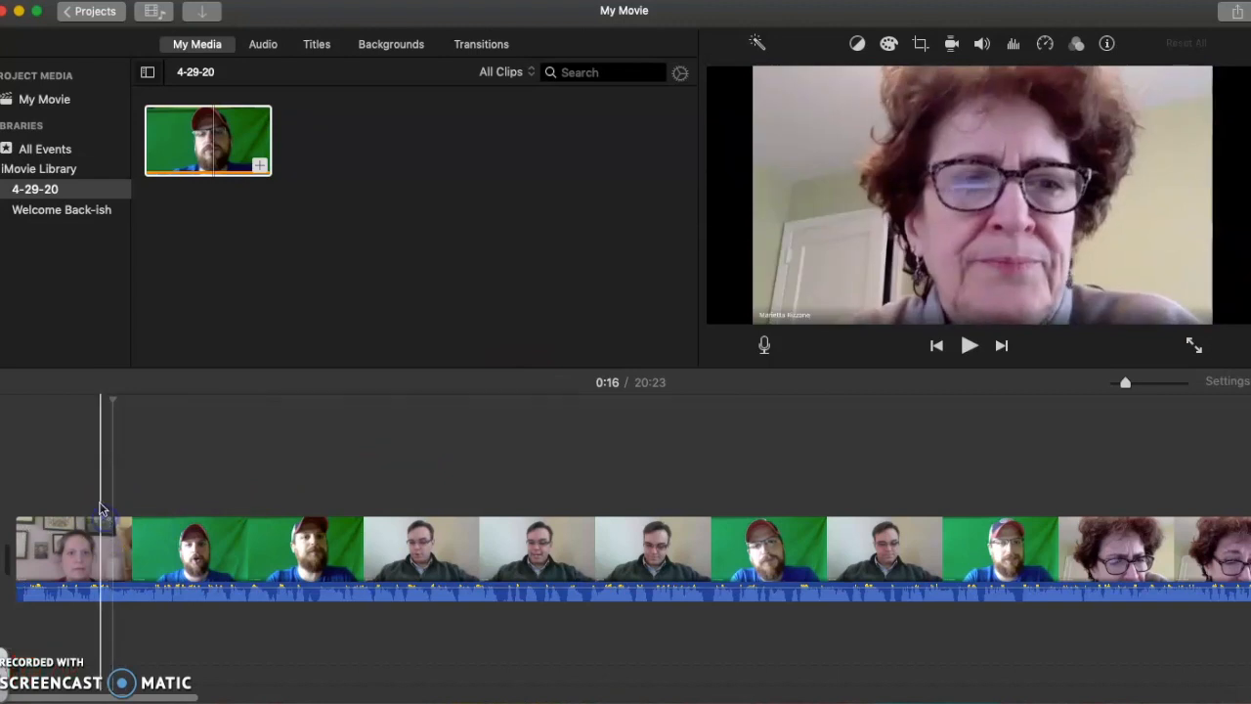
# - Shift the marker and playhead back to 0:14 and briefly play from there to check the cut point
pyautogui.click(104, 494)
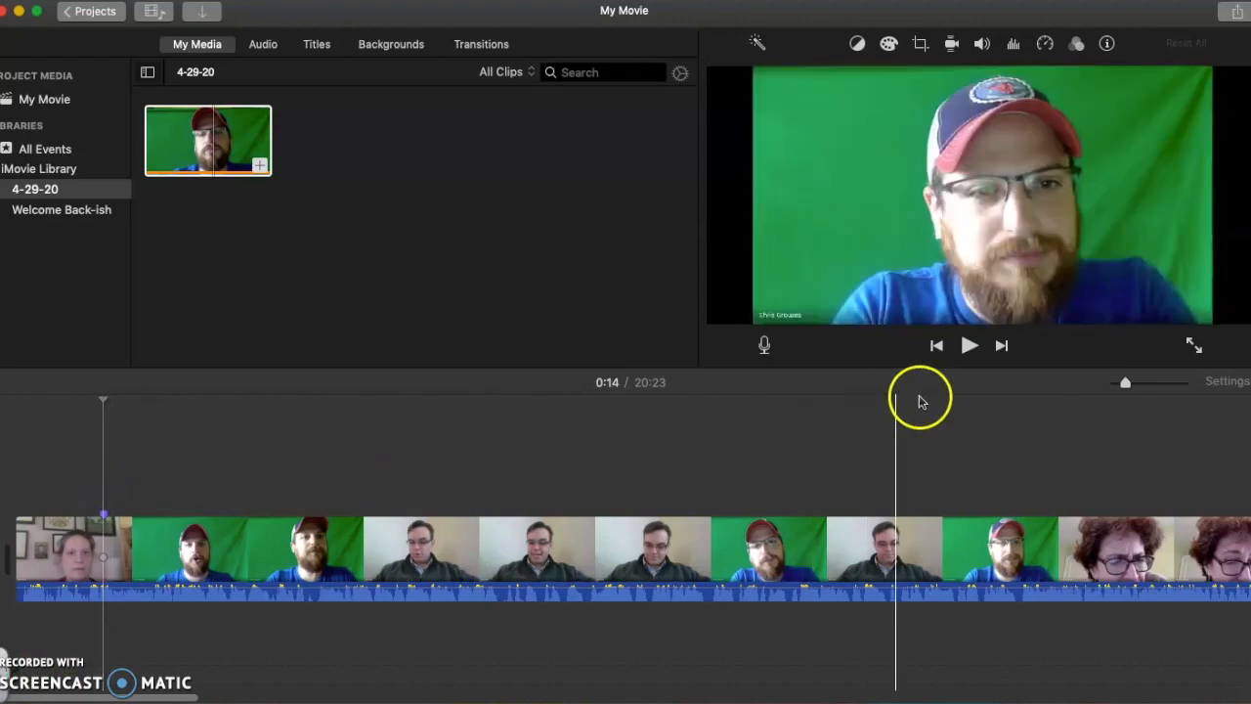
pyautogui.click(969, 346)
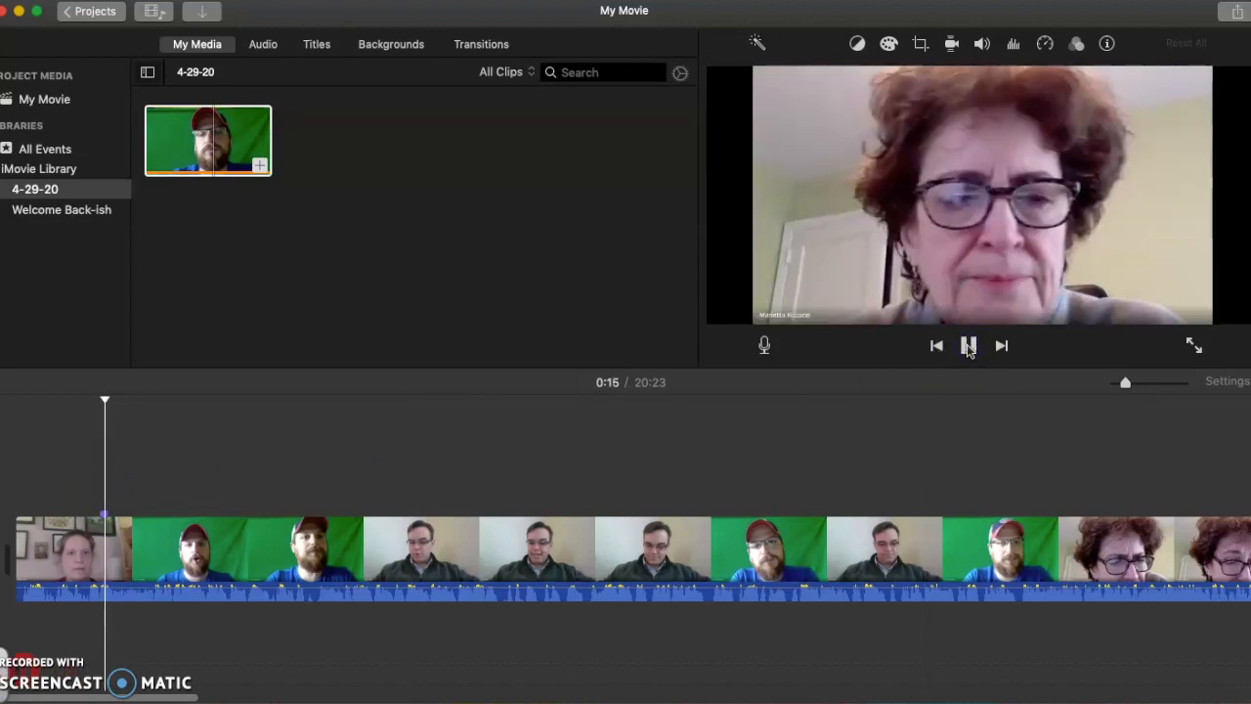
pyautogui.click(968, 346)
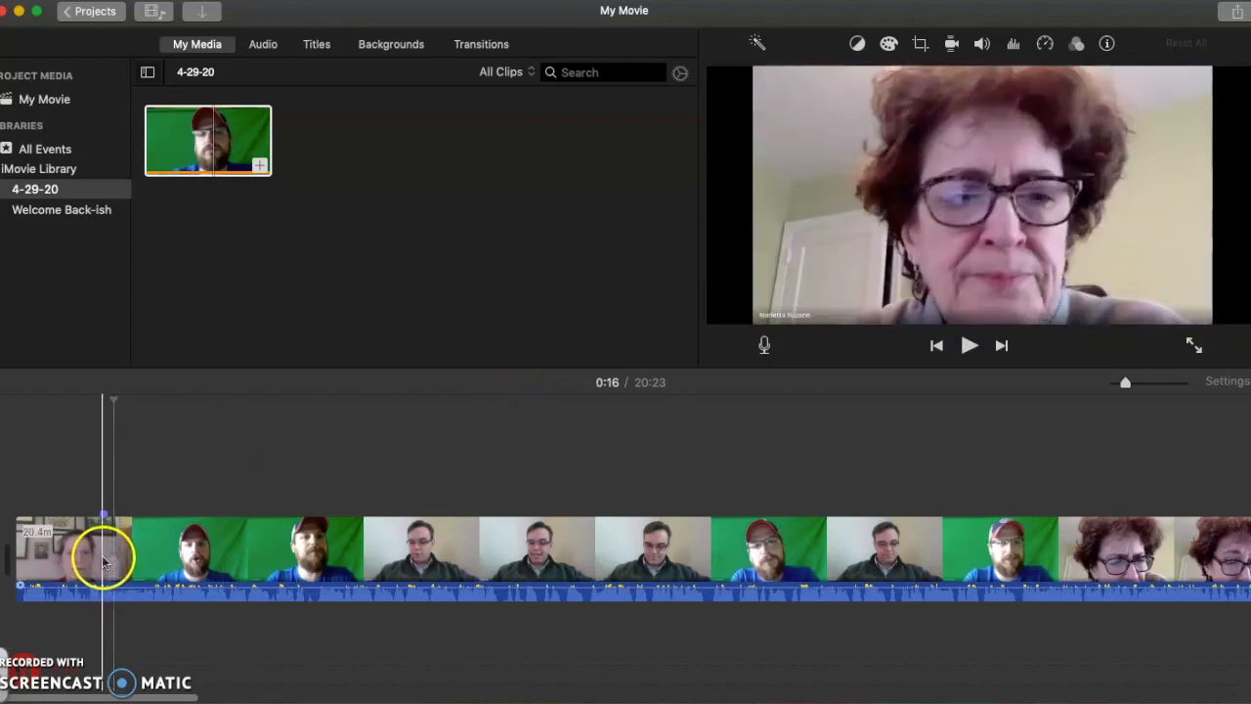
# - Split the timeline clip at the 0:14 marker
pyautogui.click(108, 561)
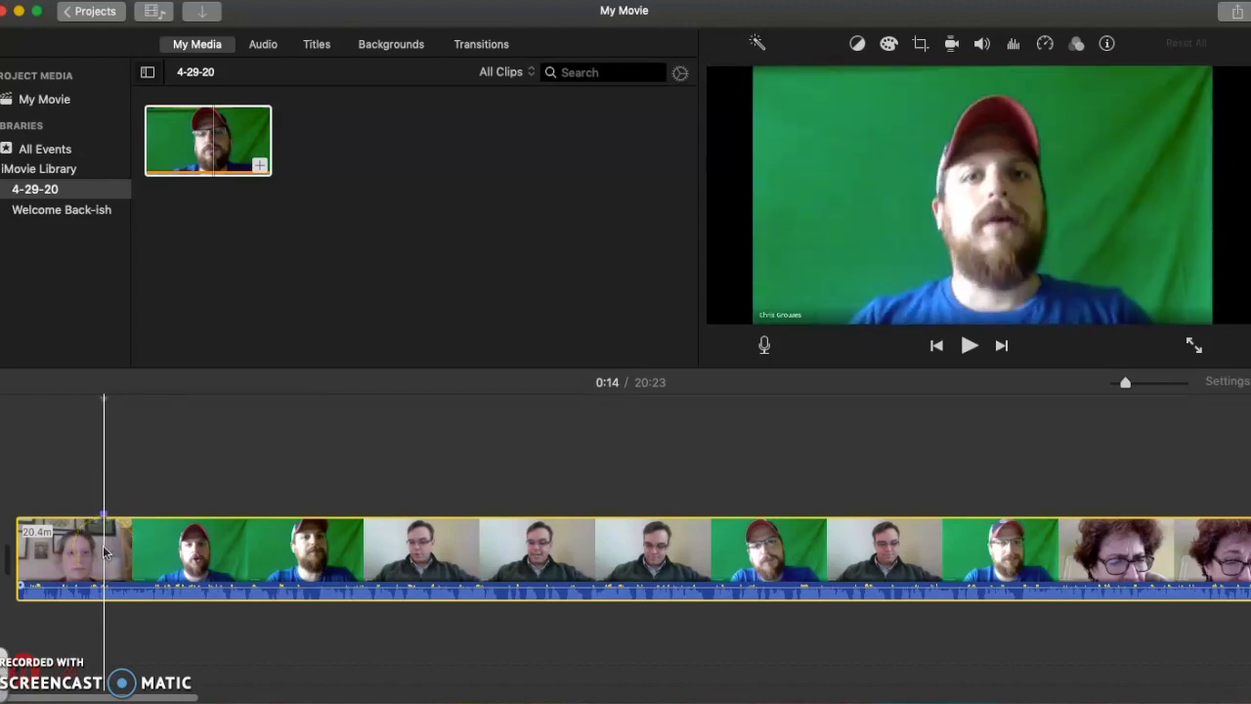
pyautogui.rightClick(105, 552)
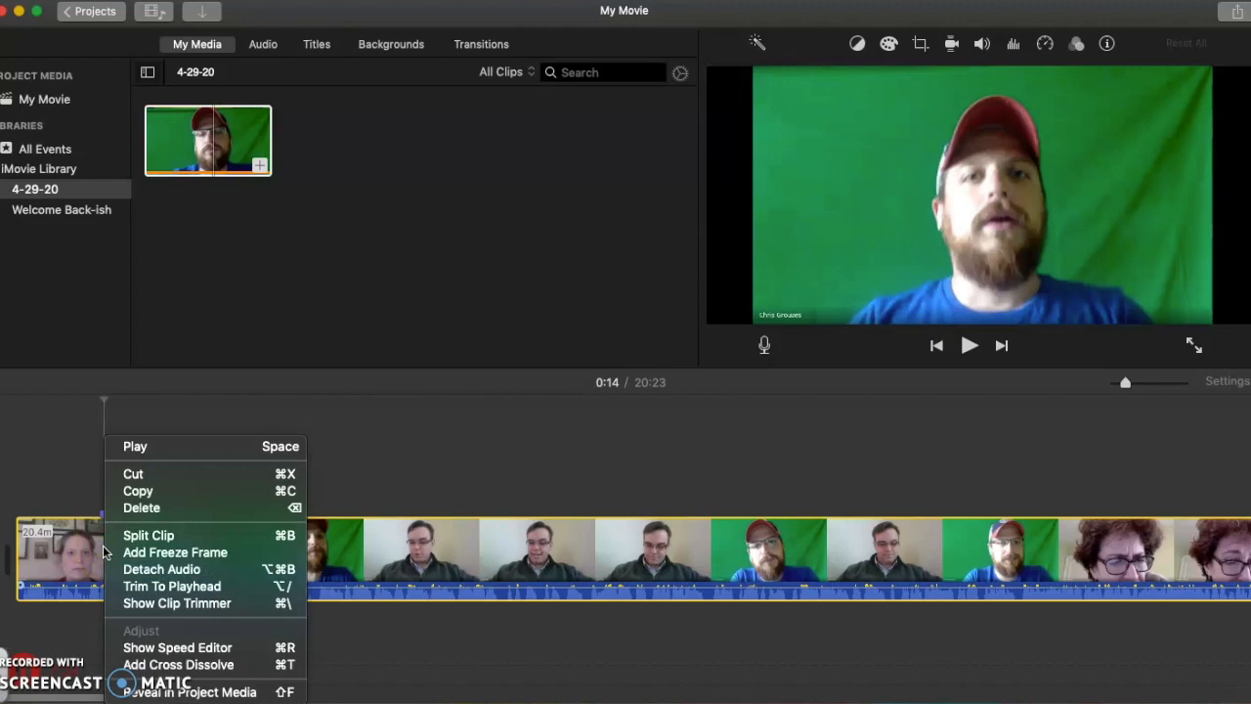
pyautogui.click(135, 540)
pyautogui.click(143, 540)
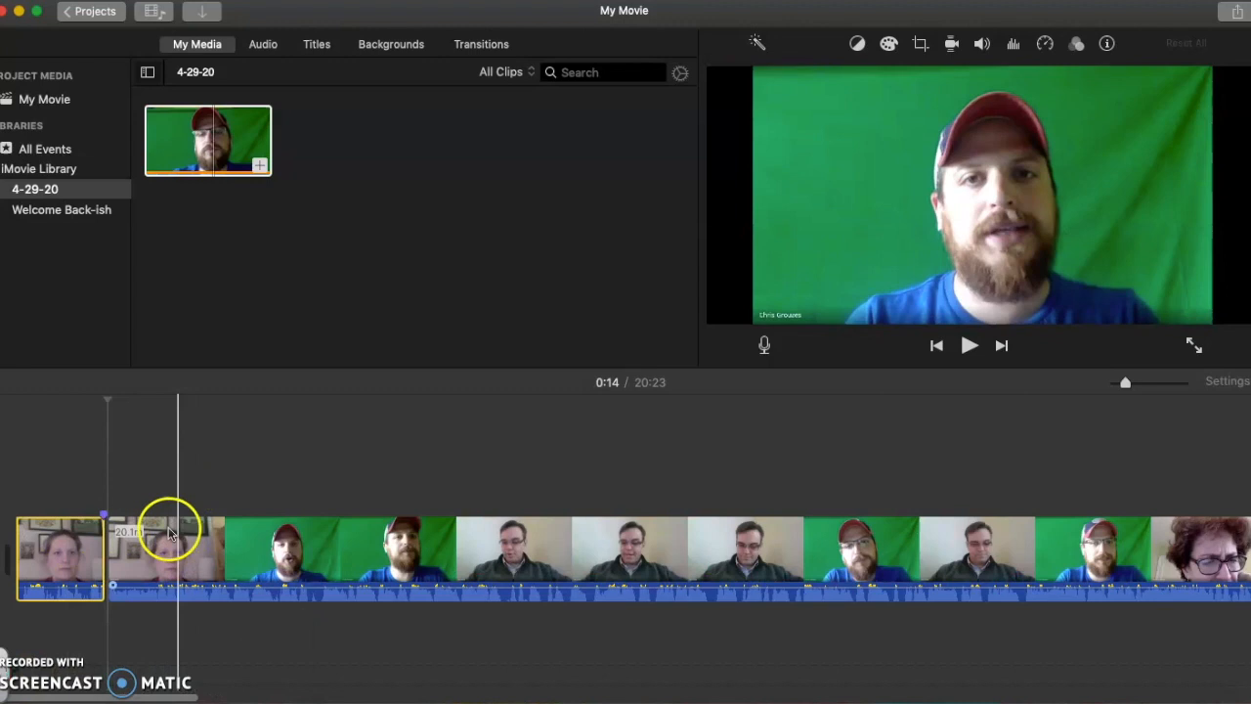
# - Delete the short prep-talk piece before the split and play the movie's new opening to check it
pyautogui.click(76, 550)
pyautogui.rightClick(57, 554)
pyautogui.click(46, 545)
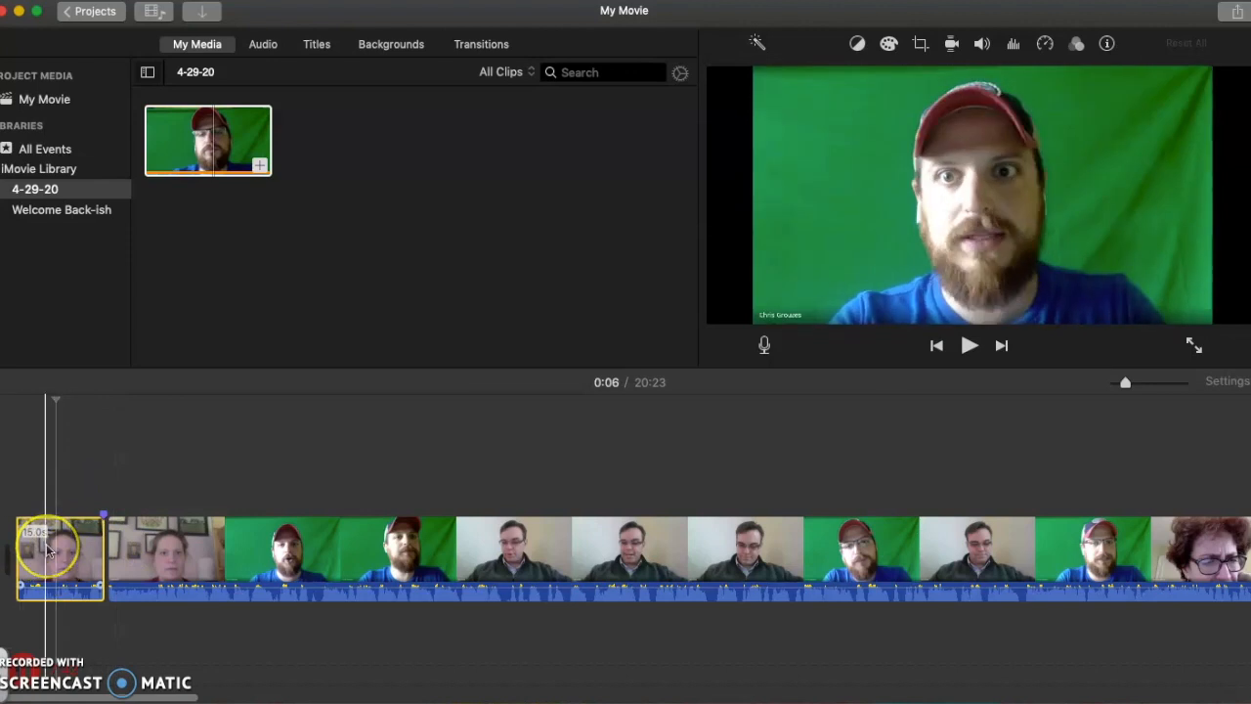
pyautogui.press('Delete')
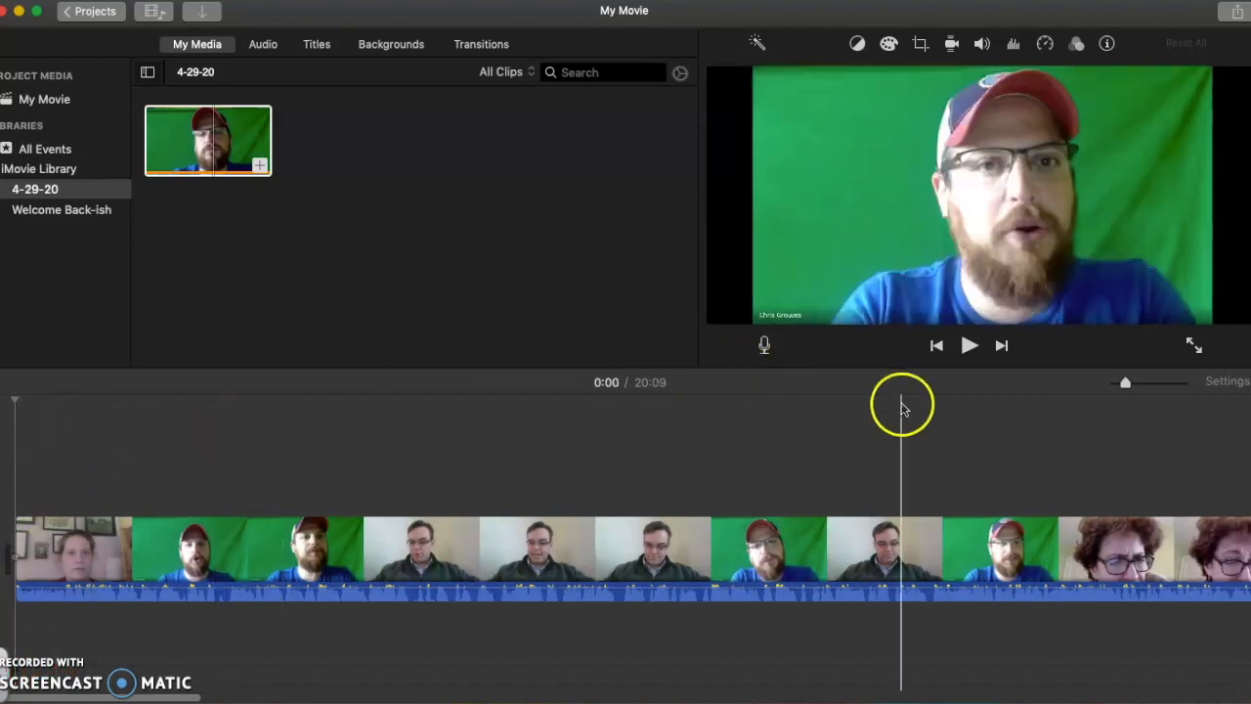
pyautogui.click(973, 343)
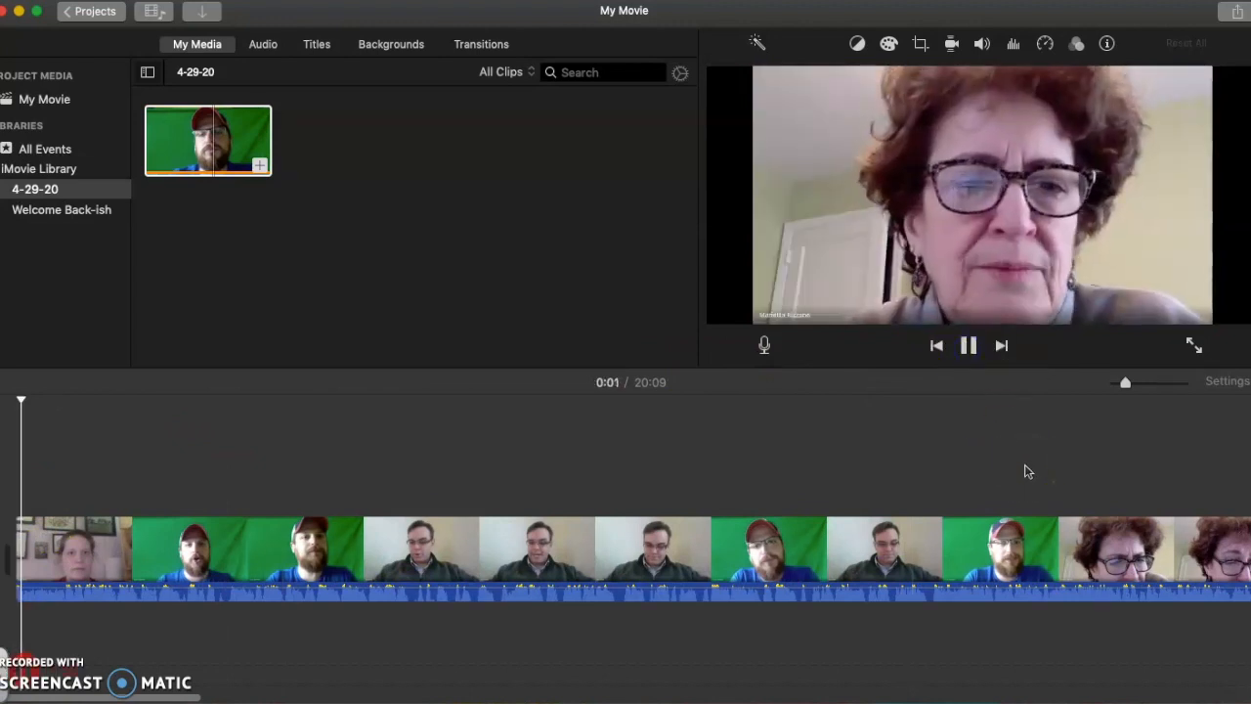
pyautogui.click(968, 349)
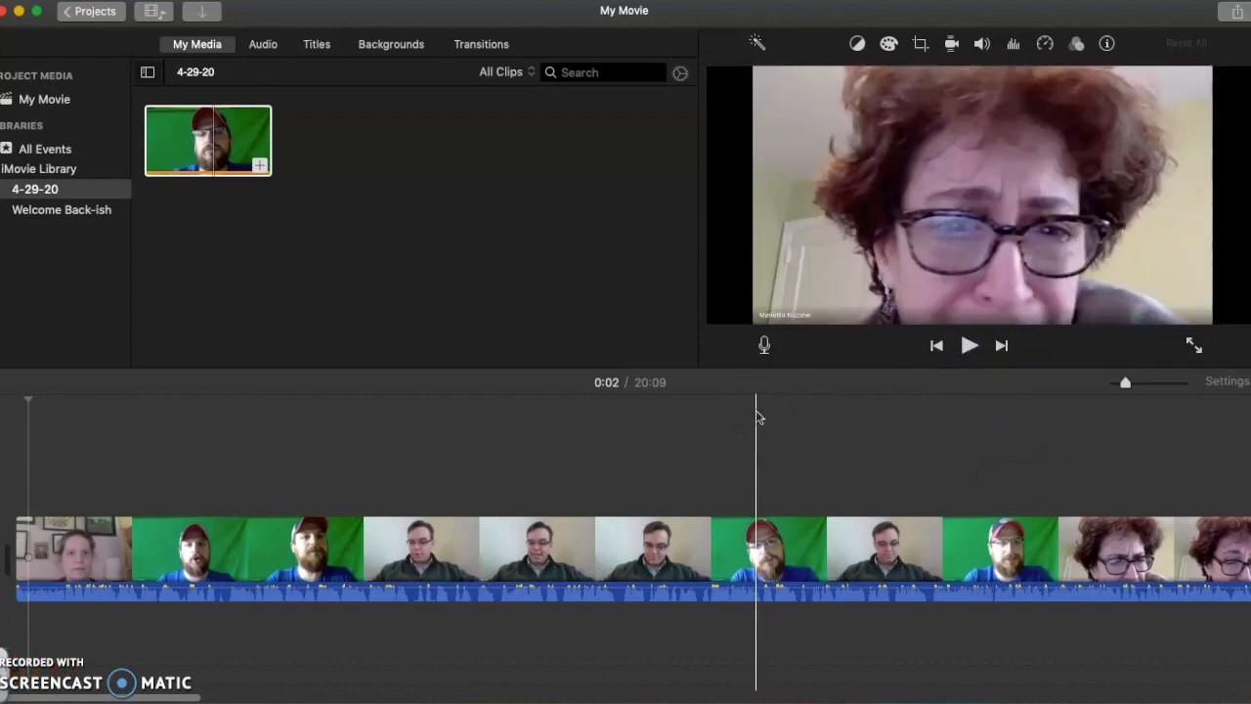
# - Go to the end of the movie and play its final seconds to check how it finishes
pyautogui.hscroll(20, 827, 531)
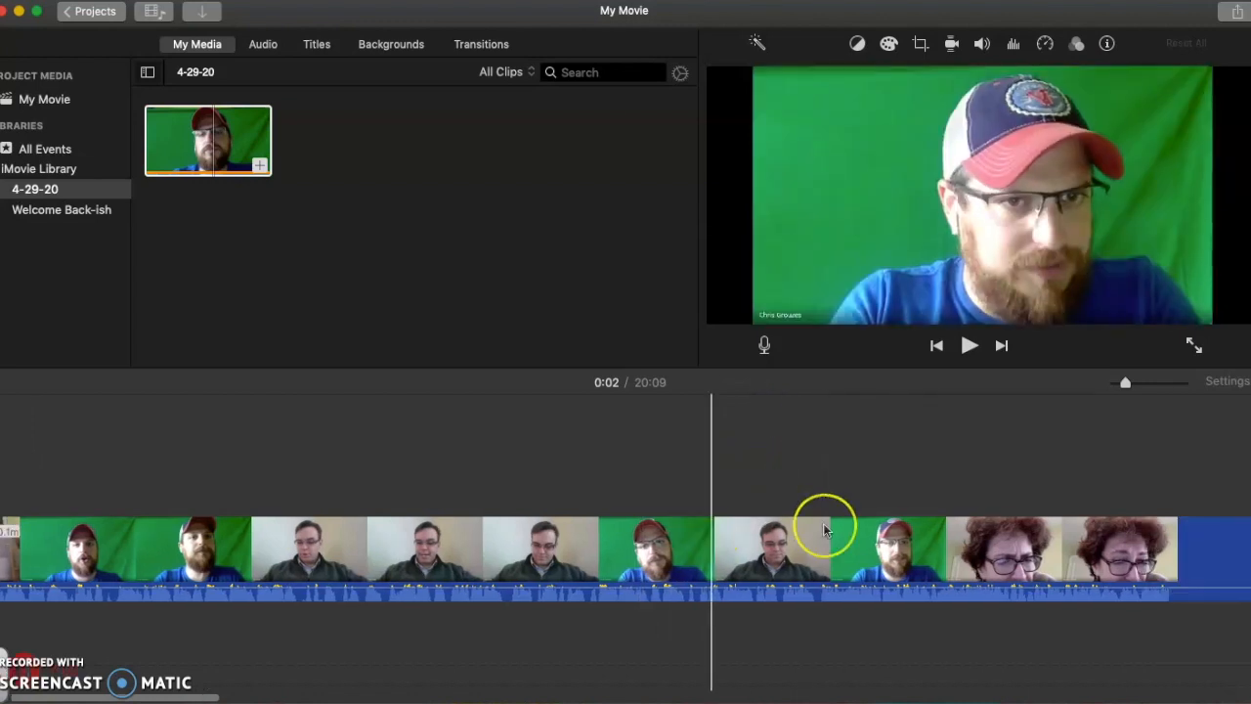
pyautogui.hscroll(15, 822, 526)
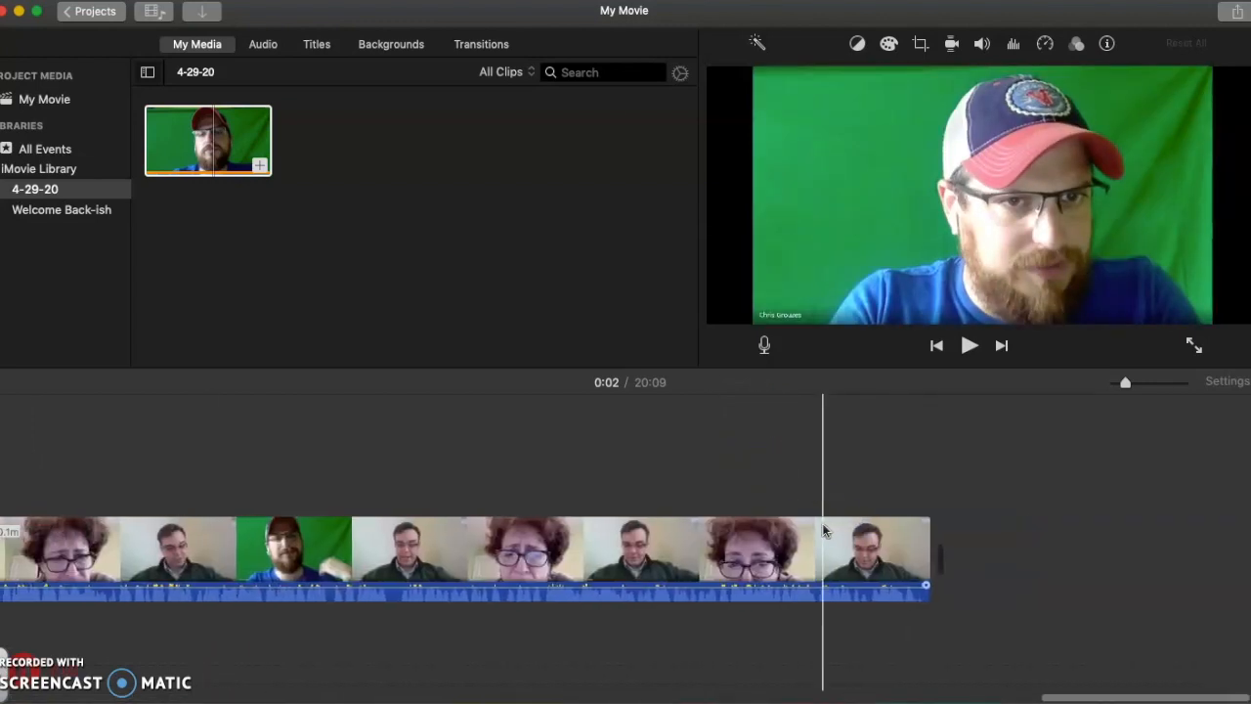
pyautogui.click(880, 524)
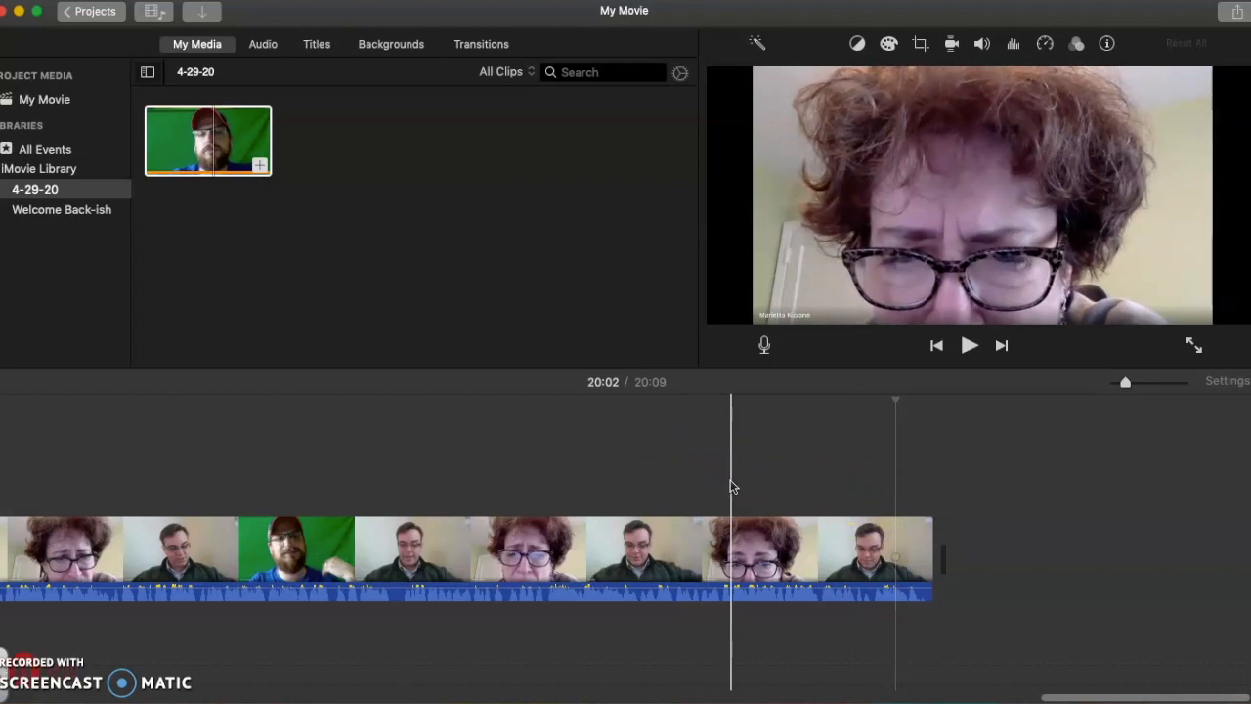
pyautogui.hscroll(1, 733, 487)
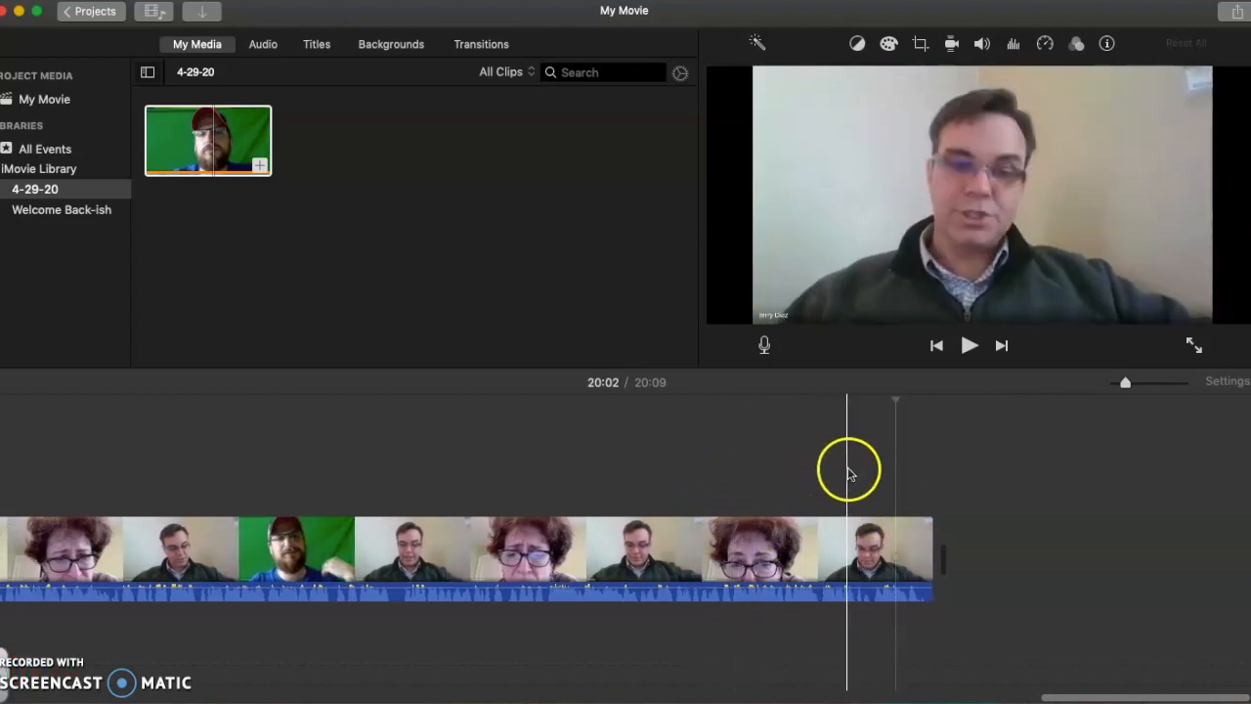
pyautogui.click(899, 473)
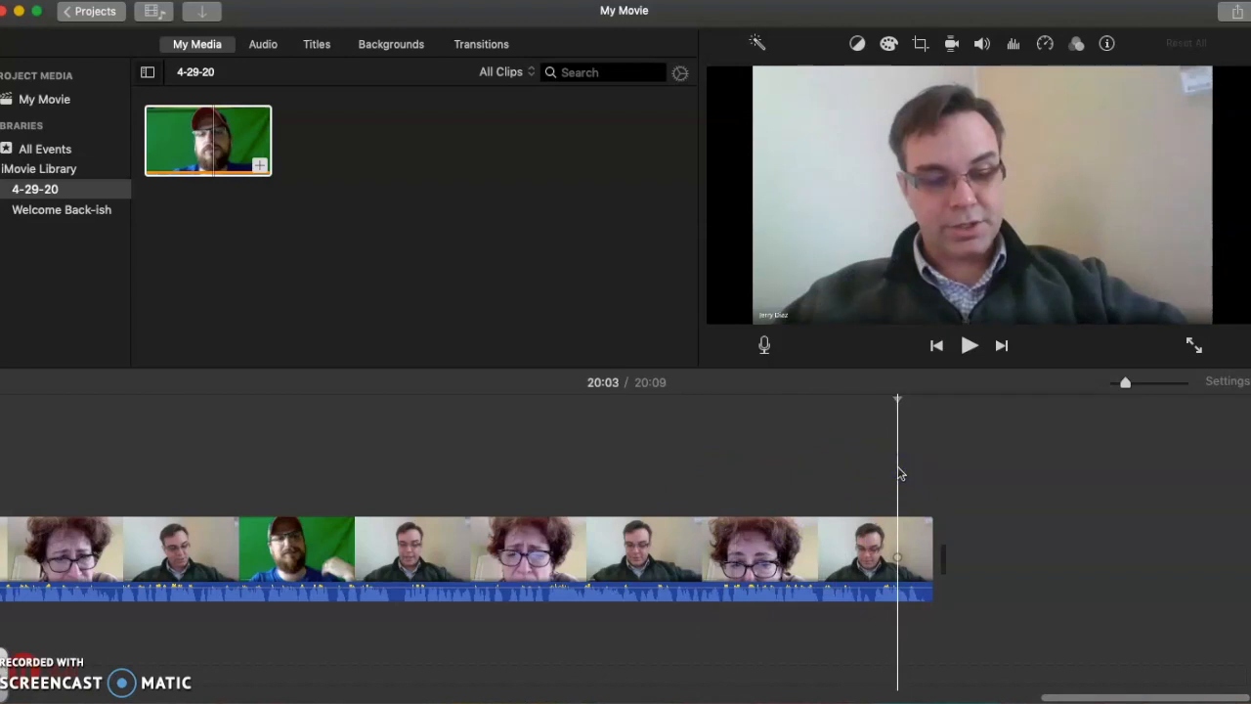
pyautogui.press('\\')
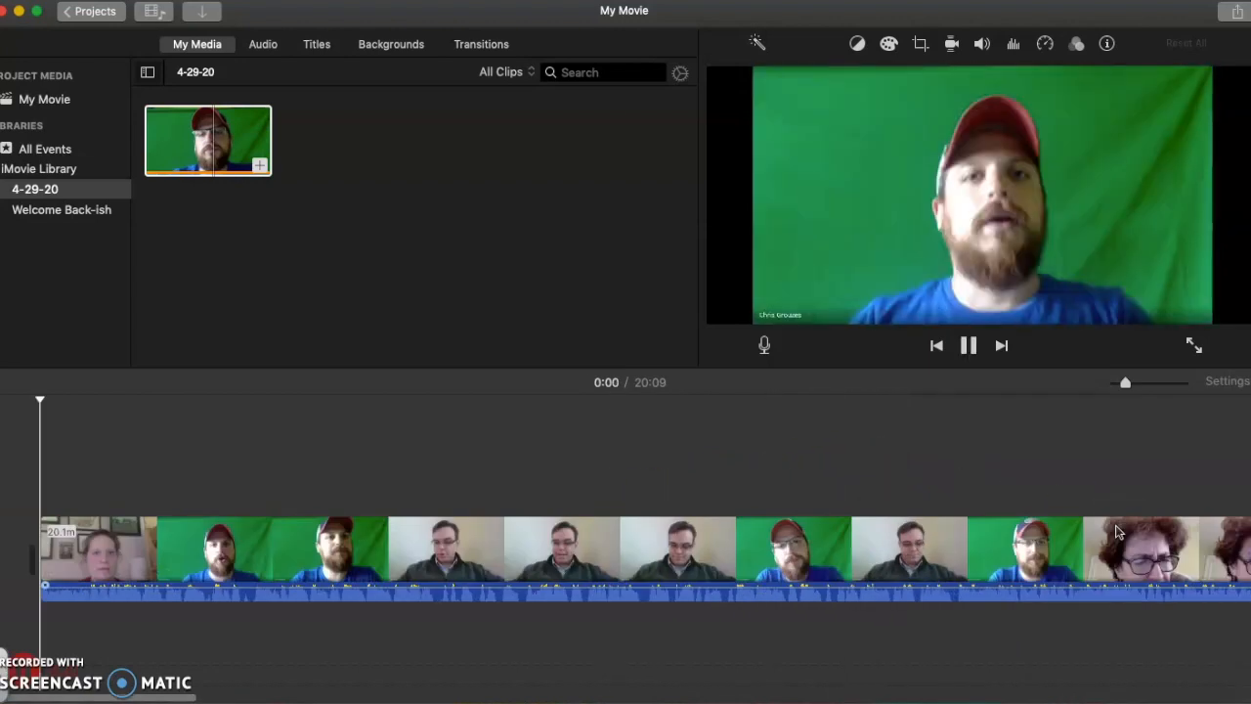
pyautogui.click(903, 498)
pyautogui.hscroll(20, 904, 500)
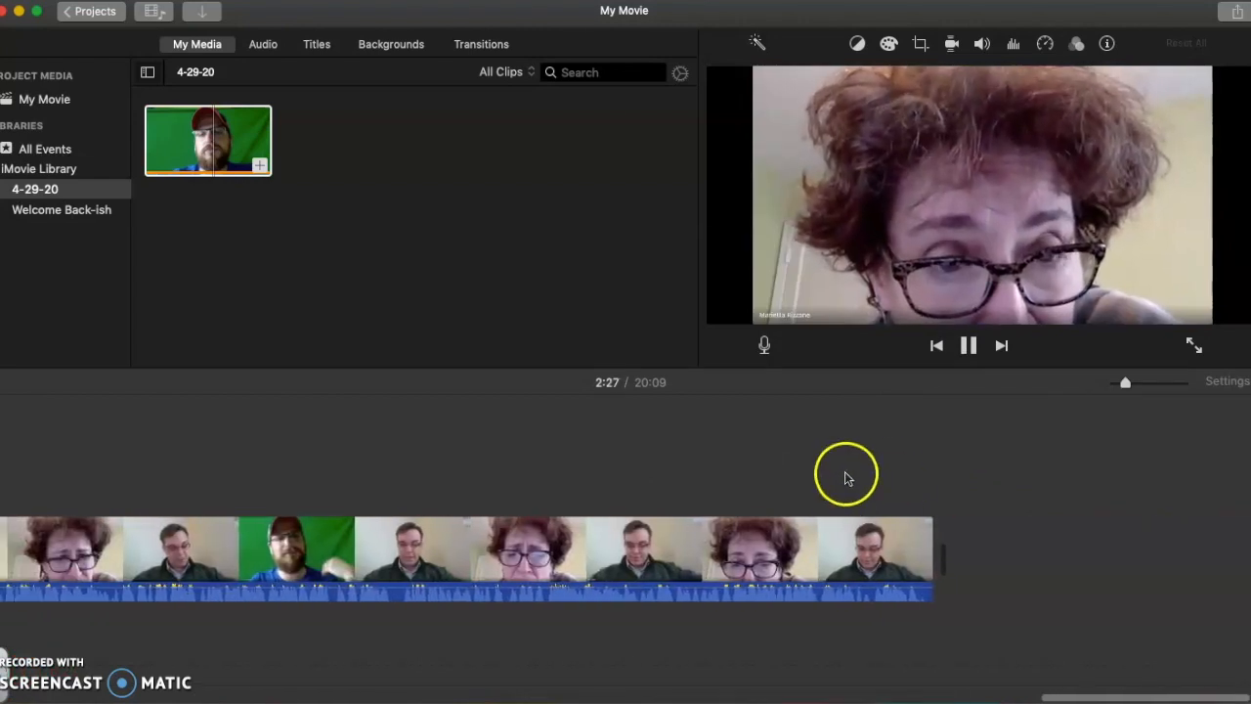
pyautogui.click(890, 475)
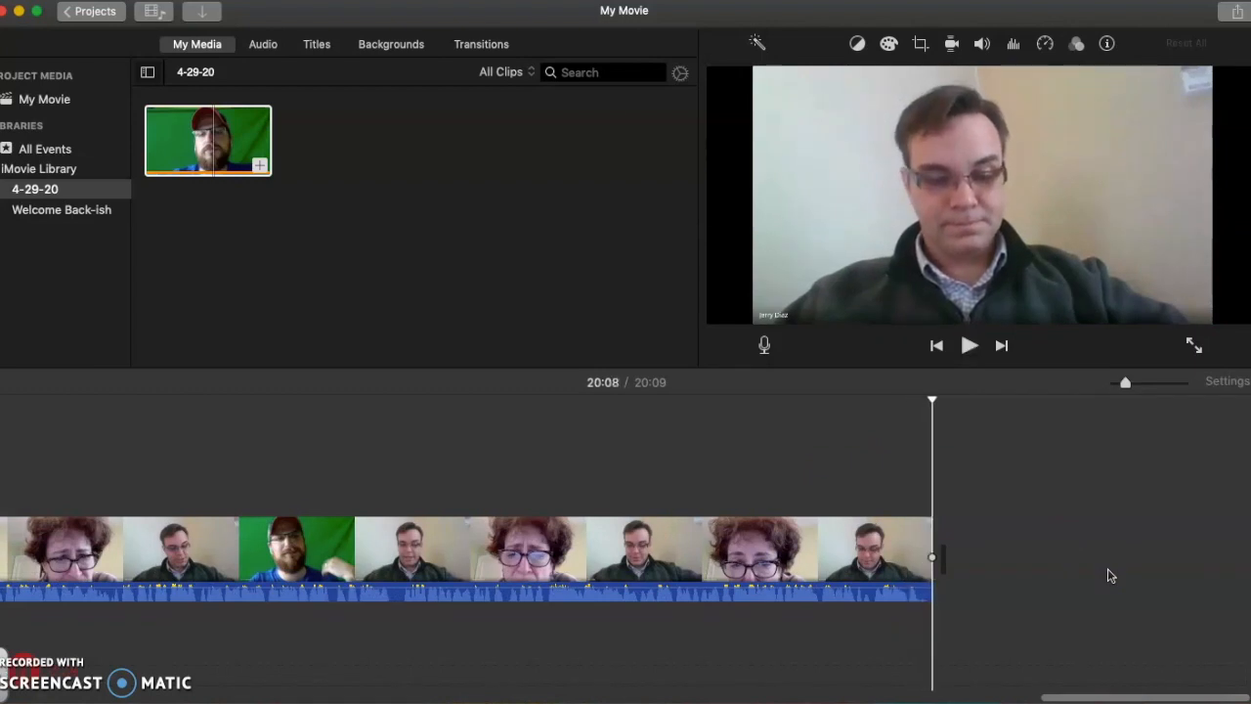
pyautogui.click(1049, 557)
pyautogui.click(332, 269)
# - Return to the movie's opening, play it from about 0:22, and place a marker at 0:36
pyautogui.hscroll(-5, 615, 595)
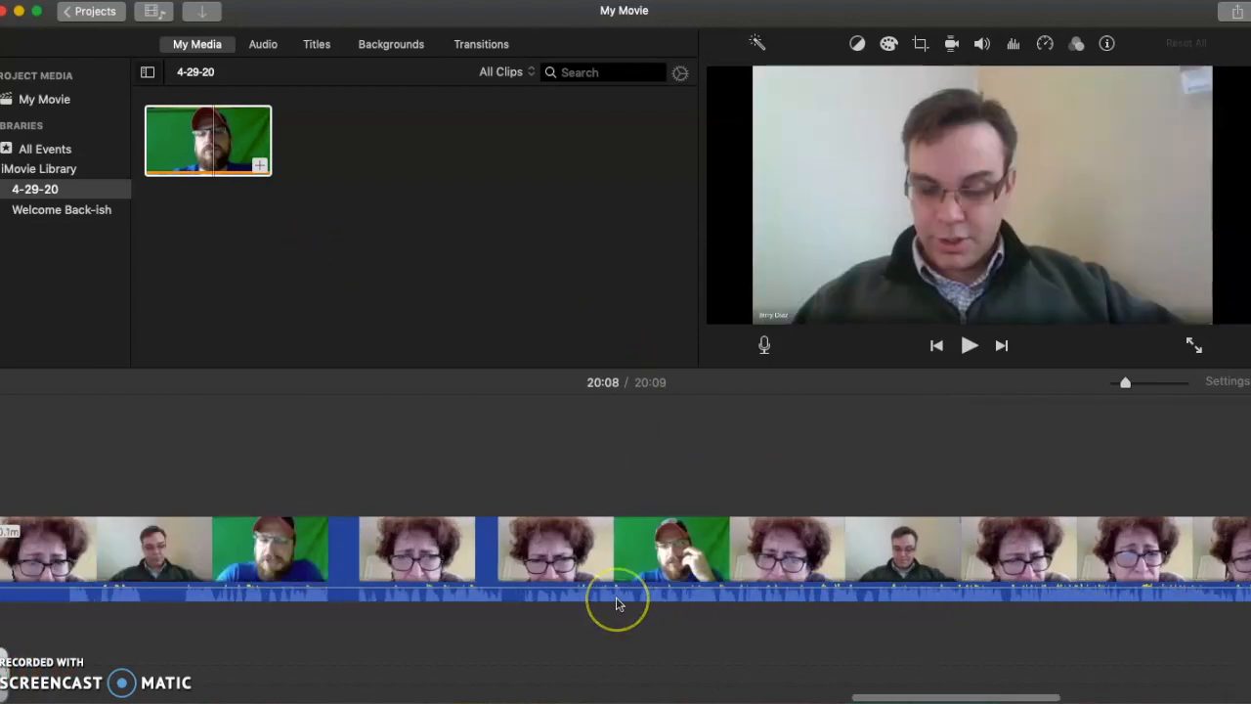
pyautogui.hscroll(-10, 616, 603)
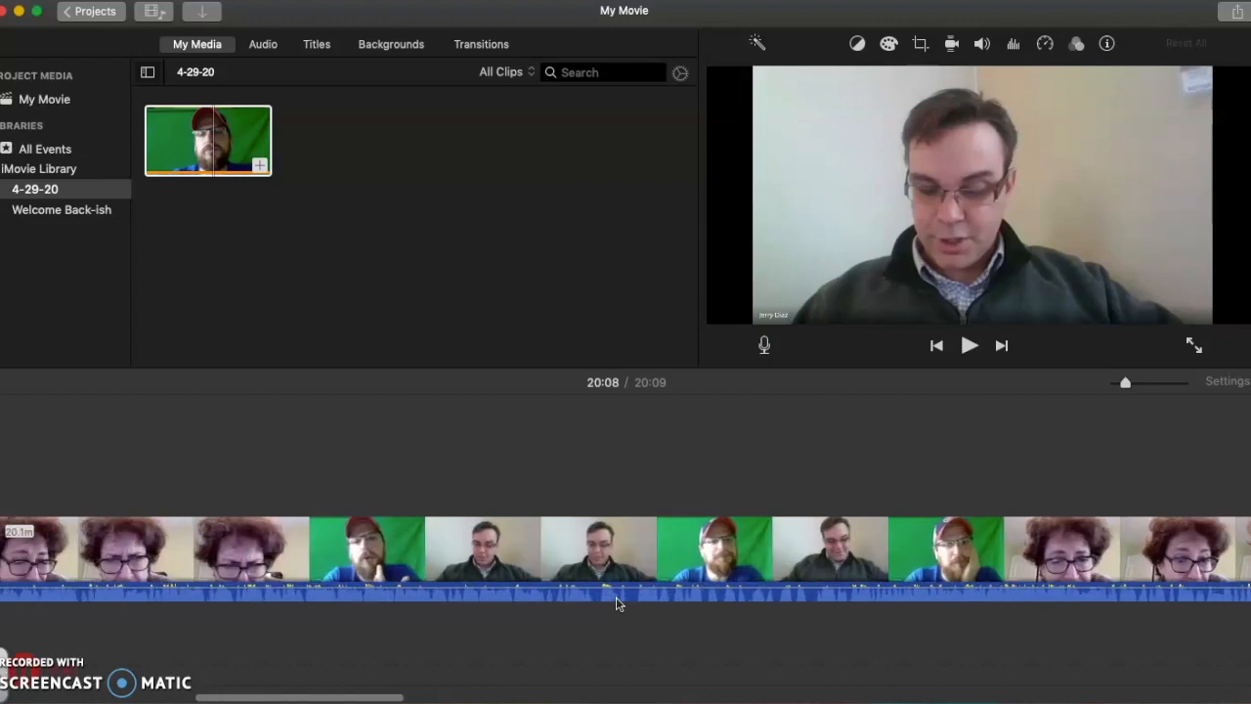
pyautogui.hscroll(-5, 615, 603)
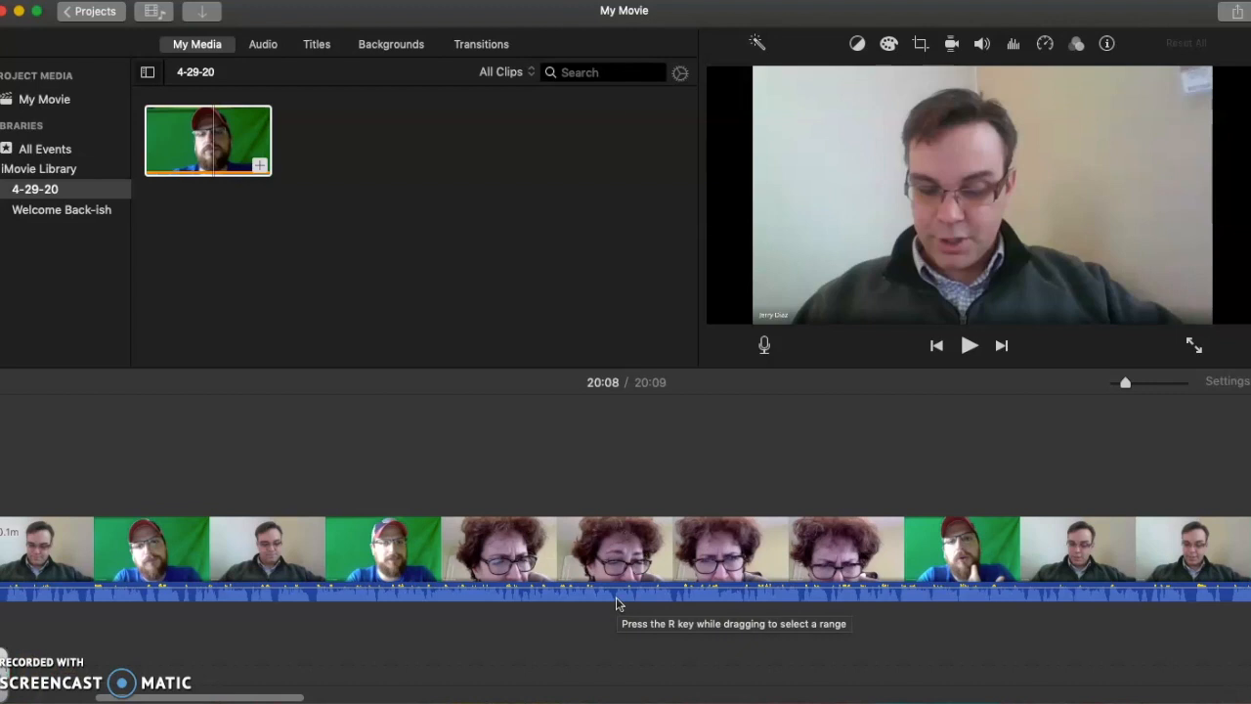
pyautogui.moveTo(616, 604); pyautogui.dragTo(208, 567)
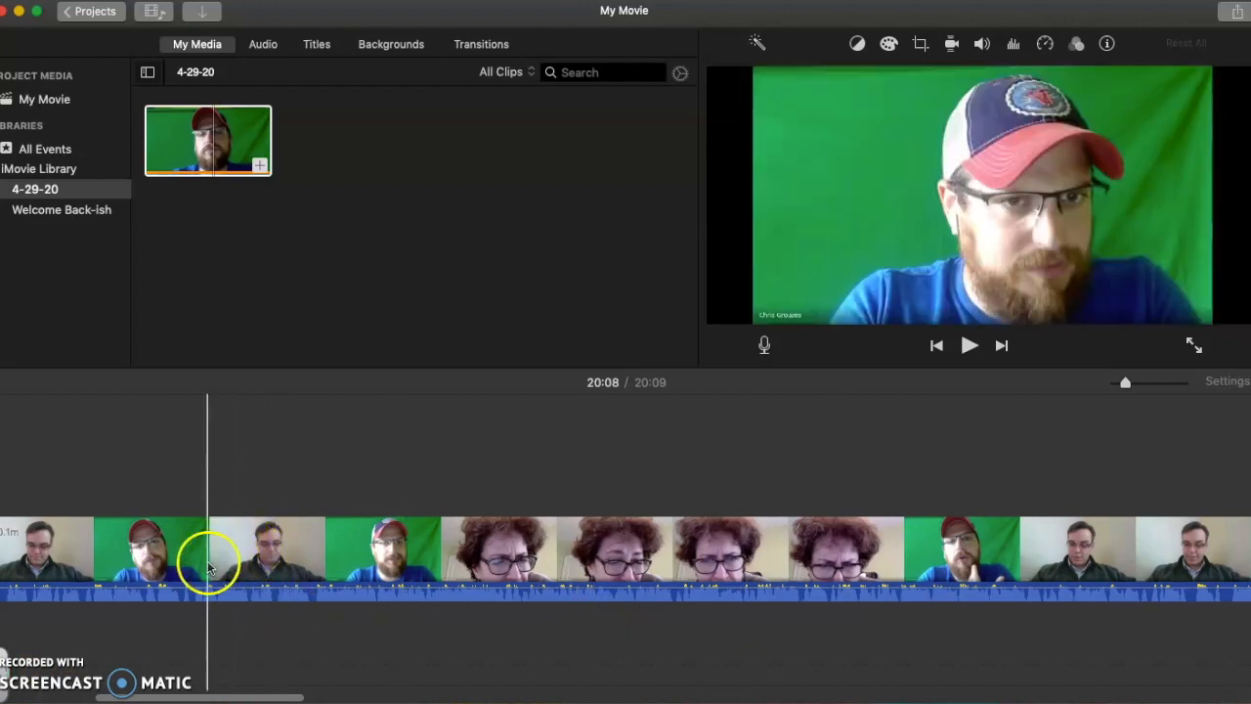
pyautogui.hscroll(-6, 167, 538)
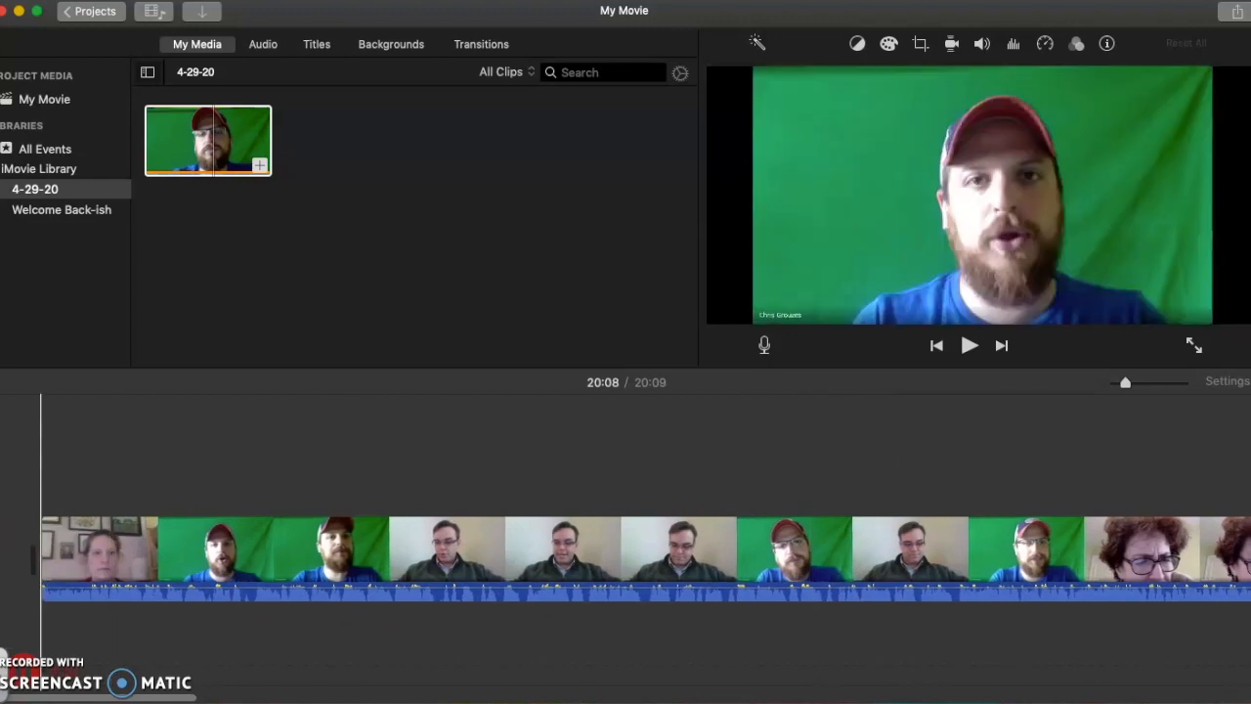
pyautogui.click(648, 497)
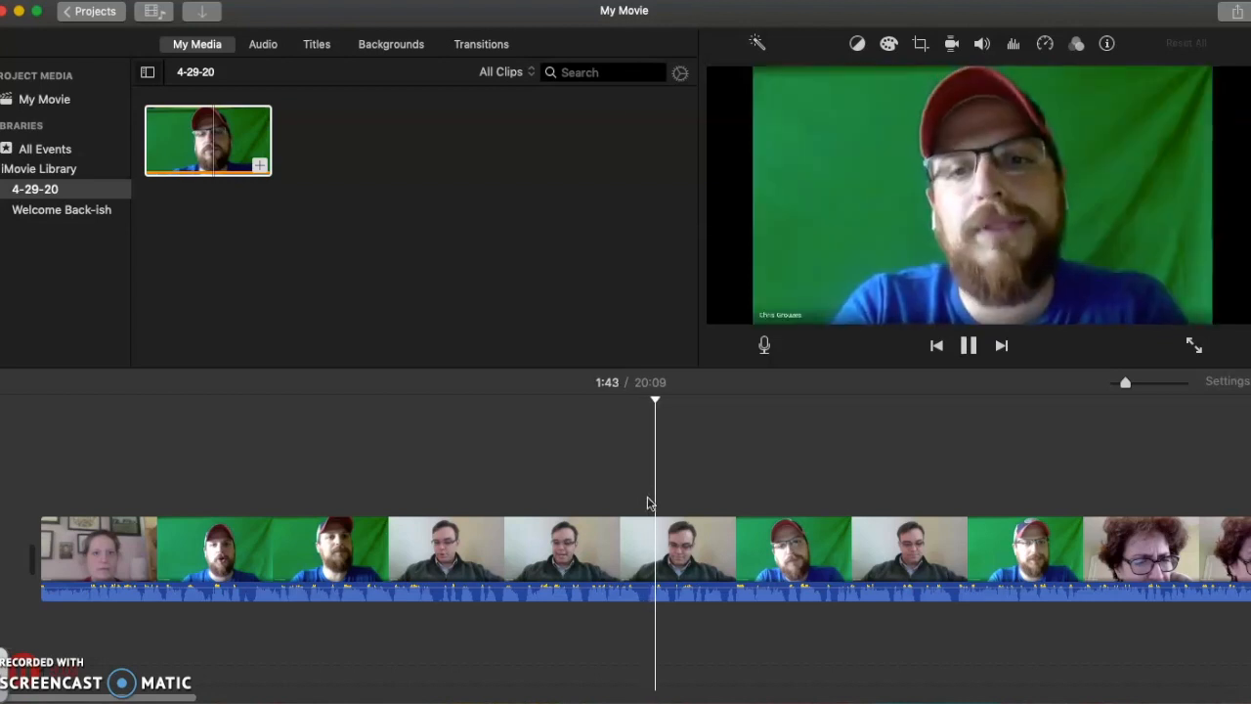
pyautogui.moveTo(665, 393); pyautogui.dragTo(392, 411)
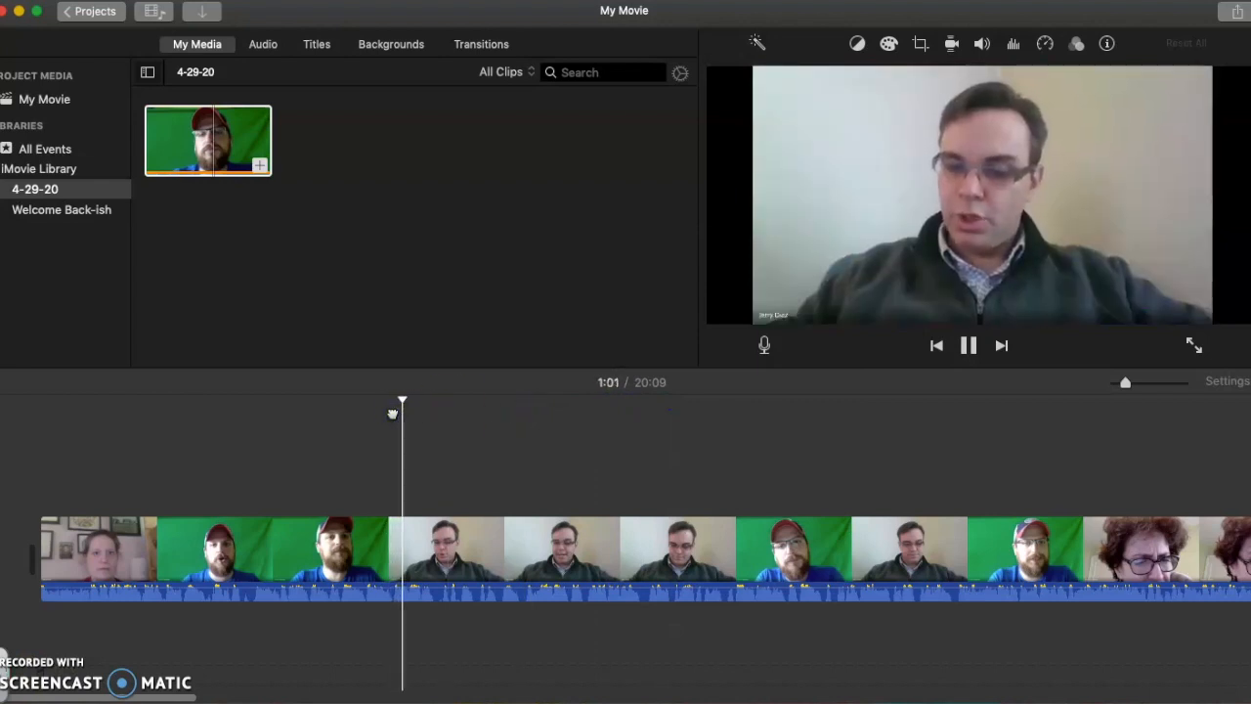
pyautogui.moveTo(379, 404); pyautogui.dragTo(162, 398)
pyautogui.press('space')
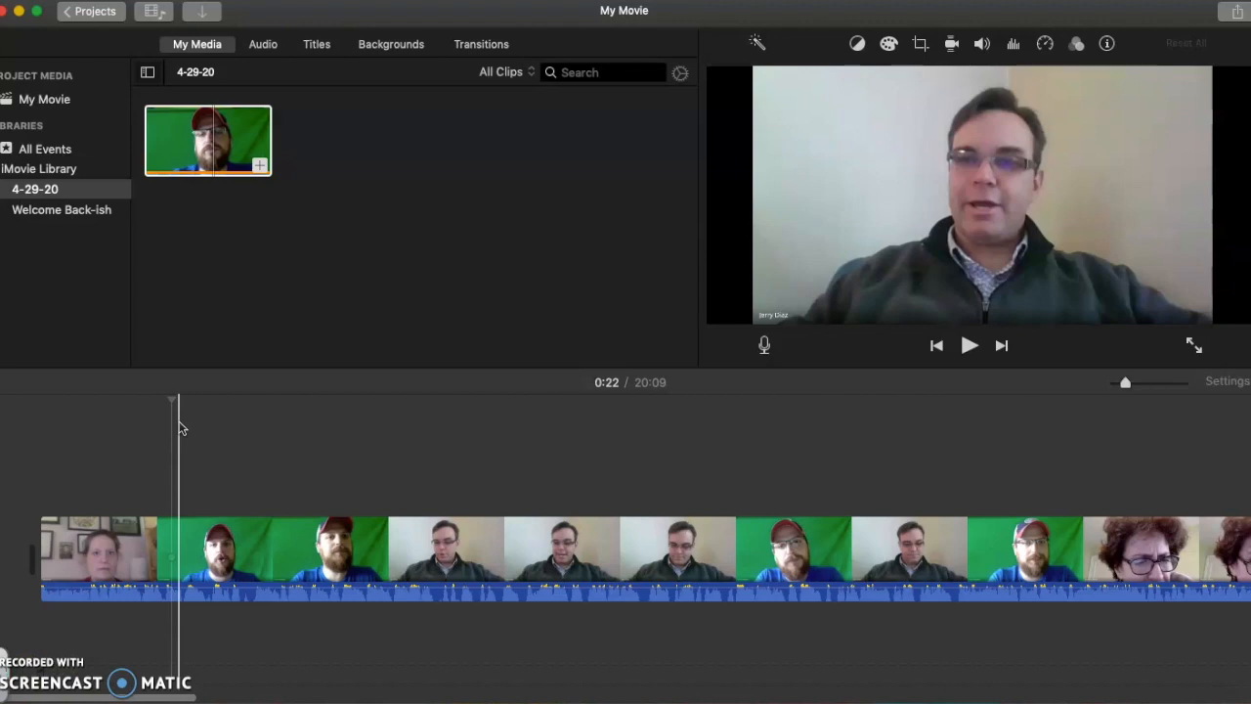
pyautogui.press('space')
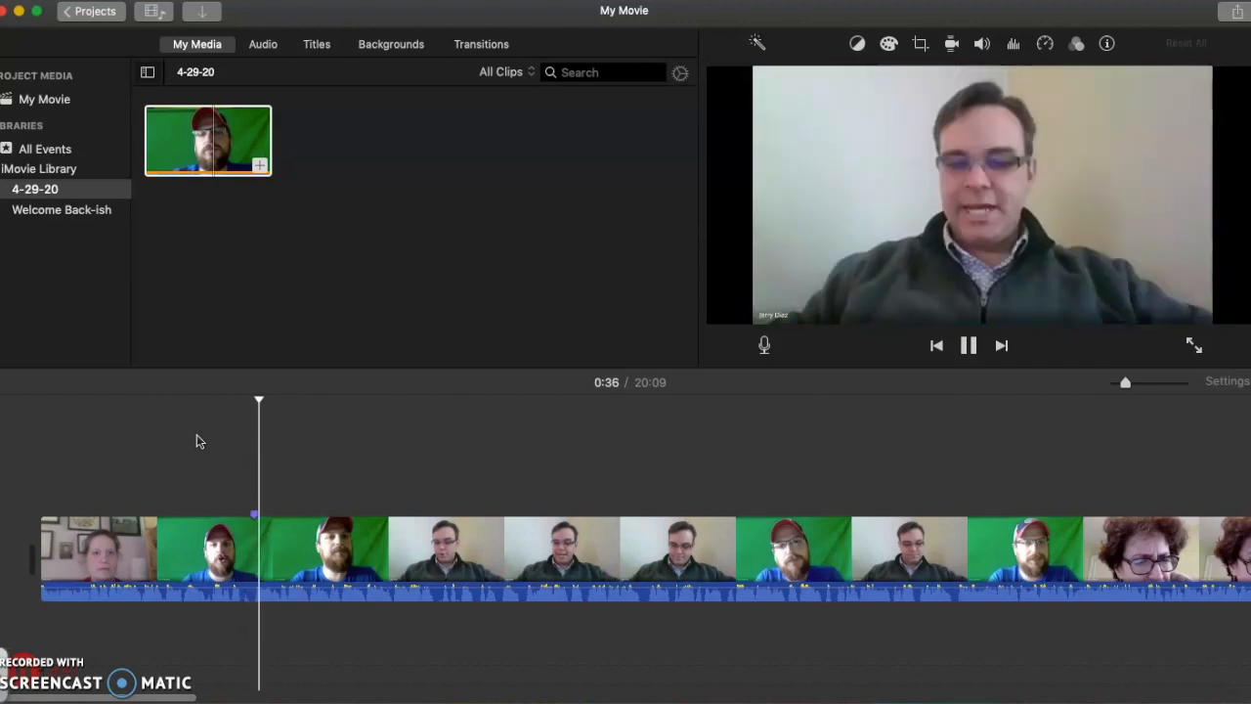
pyautogui.click(212, 455)
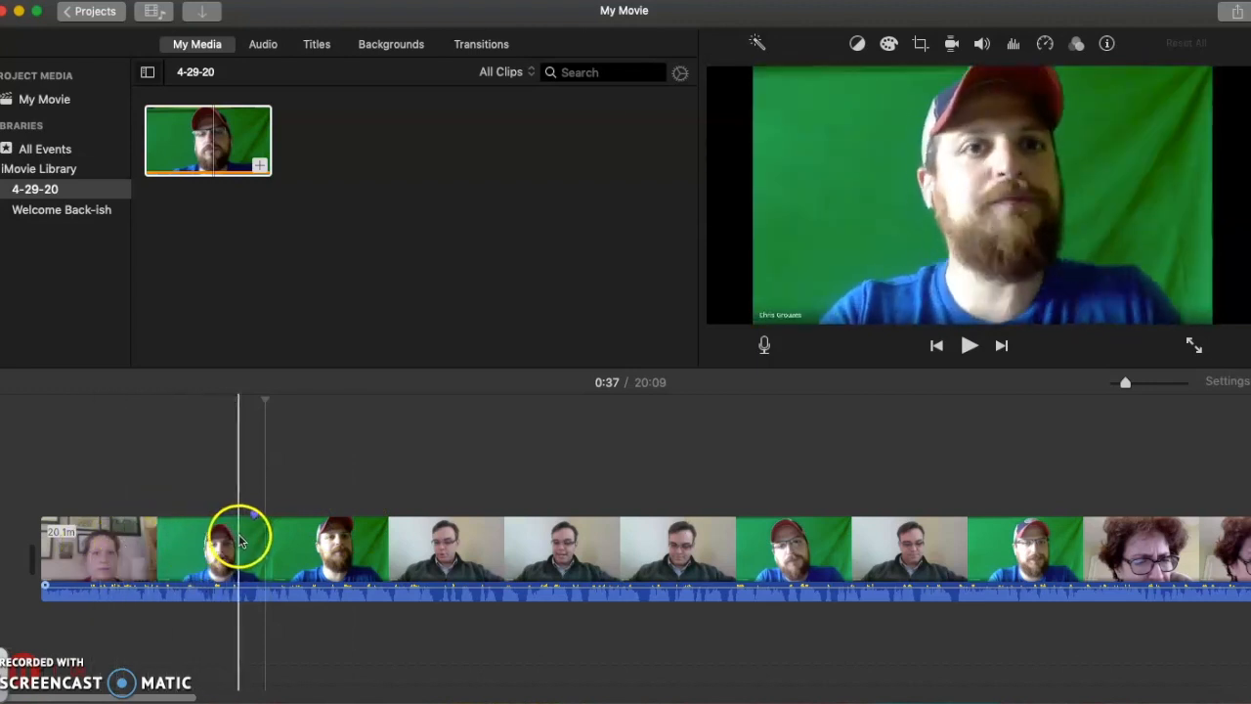
# - Align the playhead with the 0:36 marker and split the timeline clip there
pyautogui.click(256, 549)
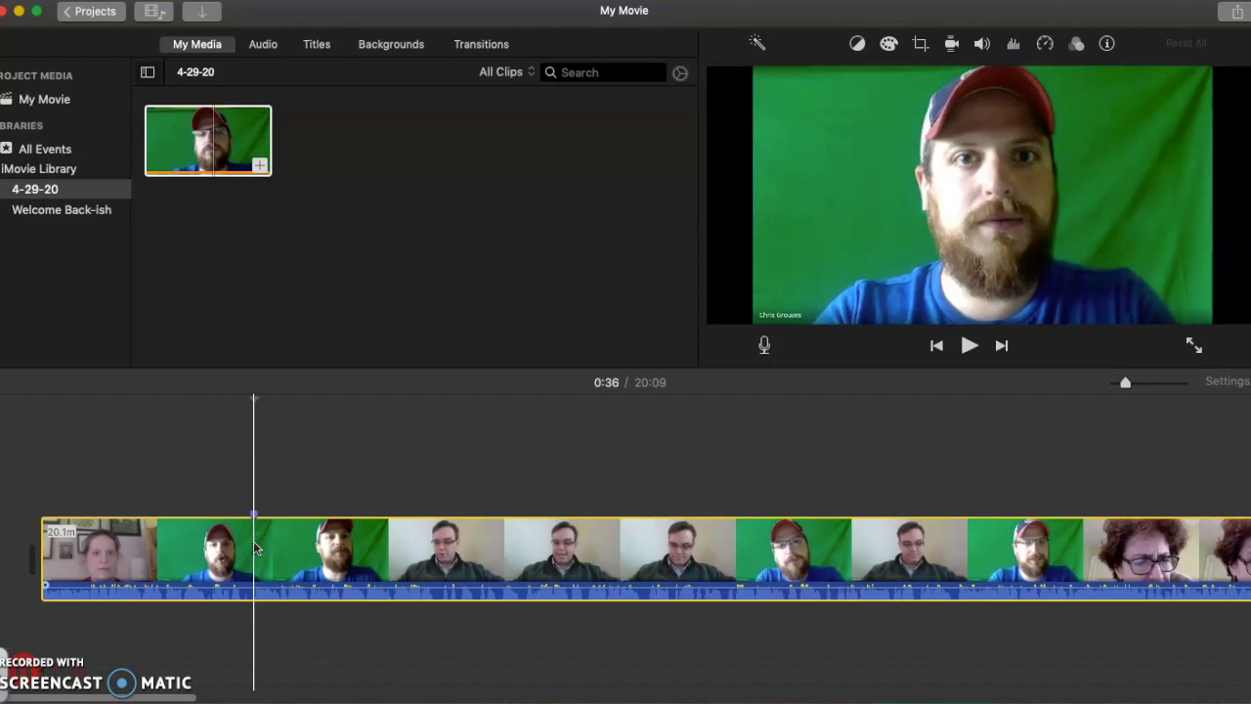
pyautogui.rightClick(254, 548)
pyautogui.click(293, 530)
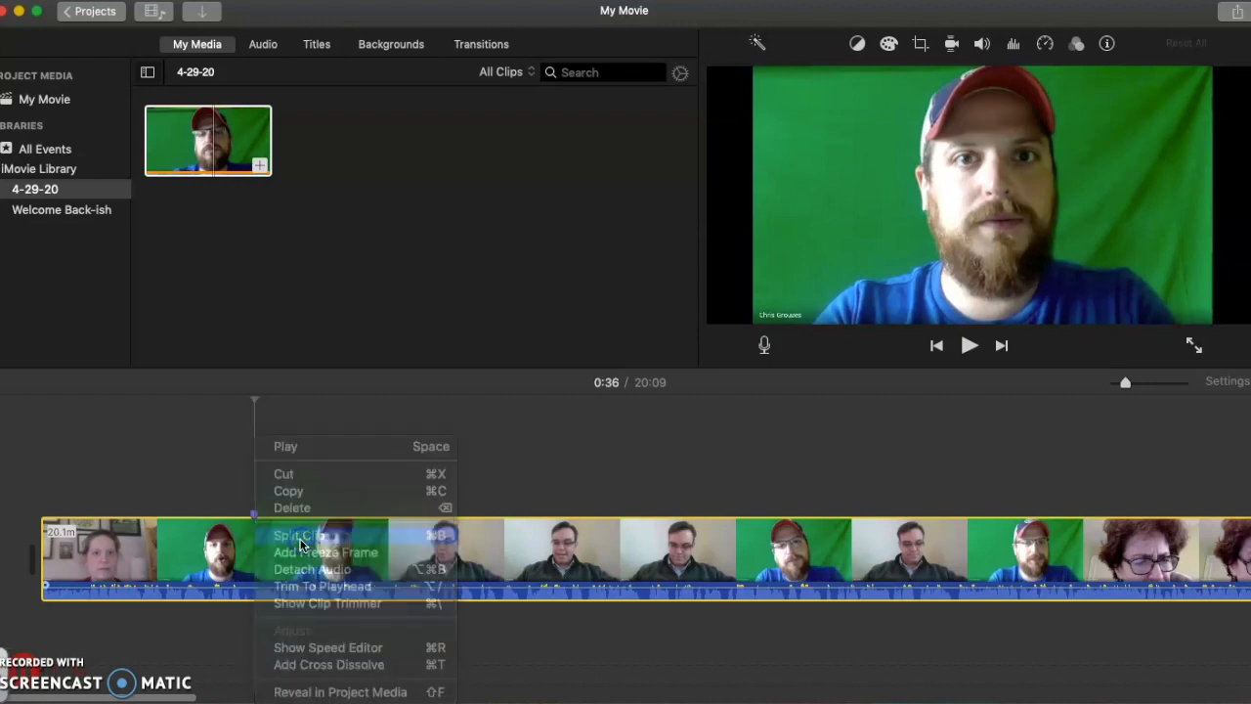
pyautogui.click(318, 551)
# - Select the pieces on either side of the split in turn to check that they are separate clips
pyautogui.click(224, 558)
pyautogui.click(307, 560)
pyautogui.click(210, 560)
pyautogui.click(306, 560)
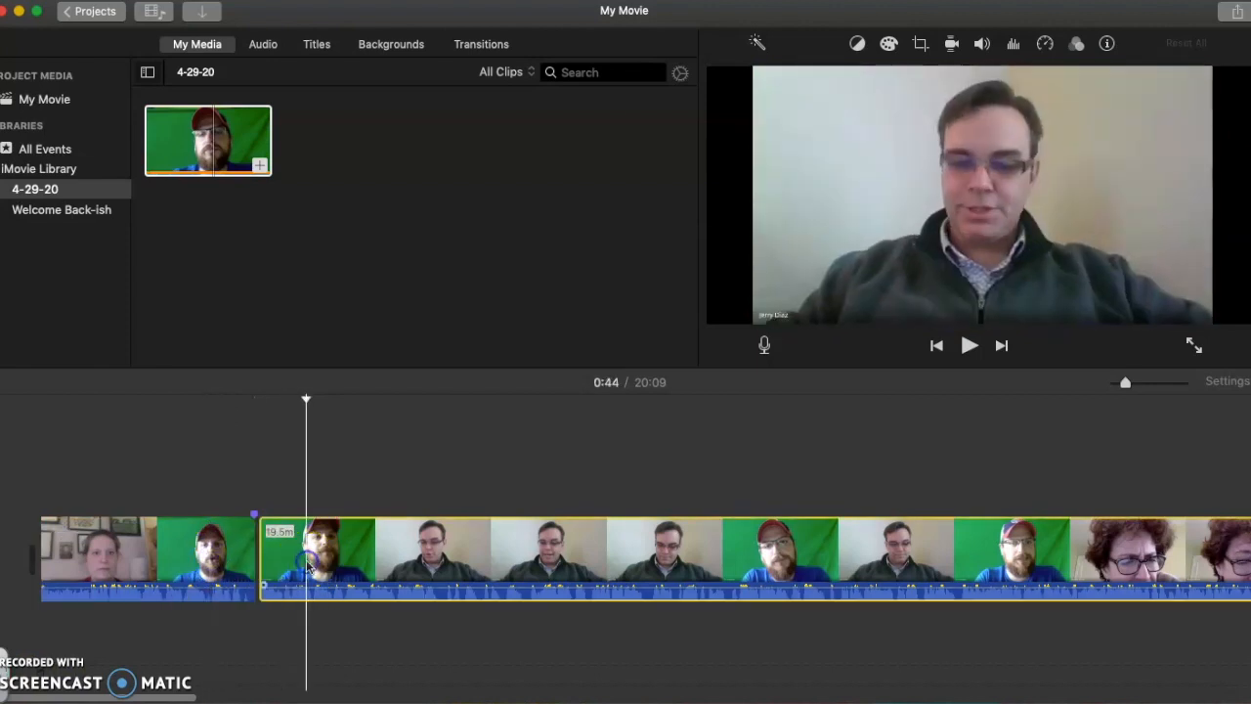
pyautogui.click(221, 561)
pyautogui.click(291, 557)
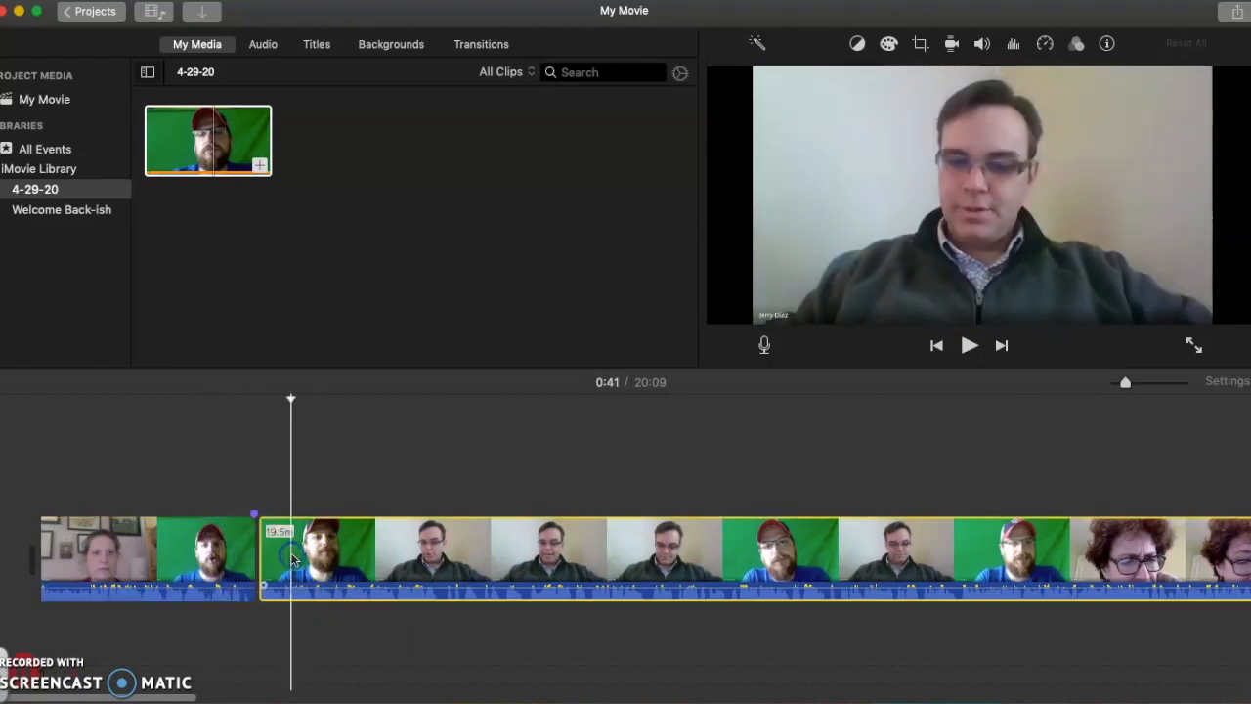
pyautogui.click(213, 560)
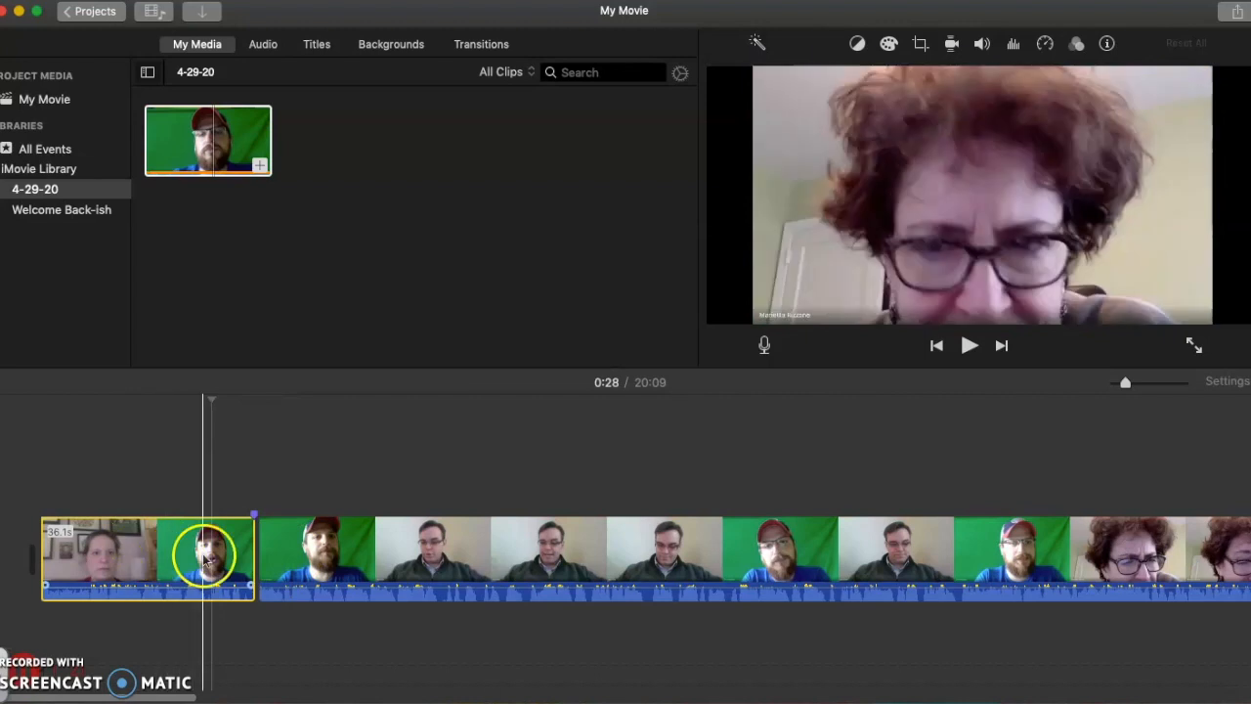
# - Detach the audio from the long clip after the split, leaving its video part selected
pyautogui.click(327, 560)
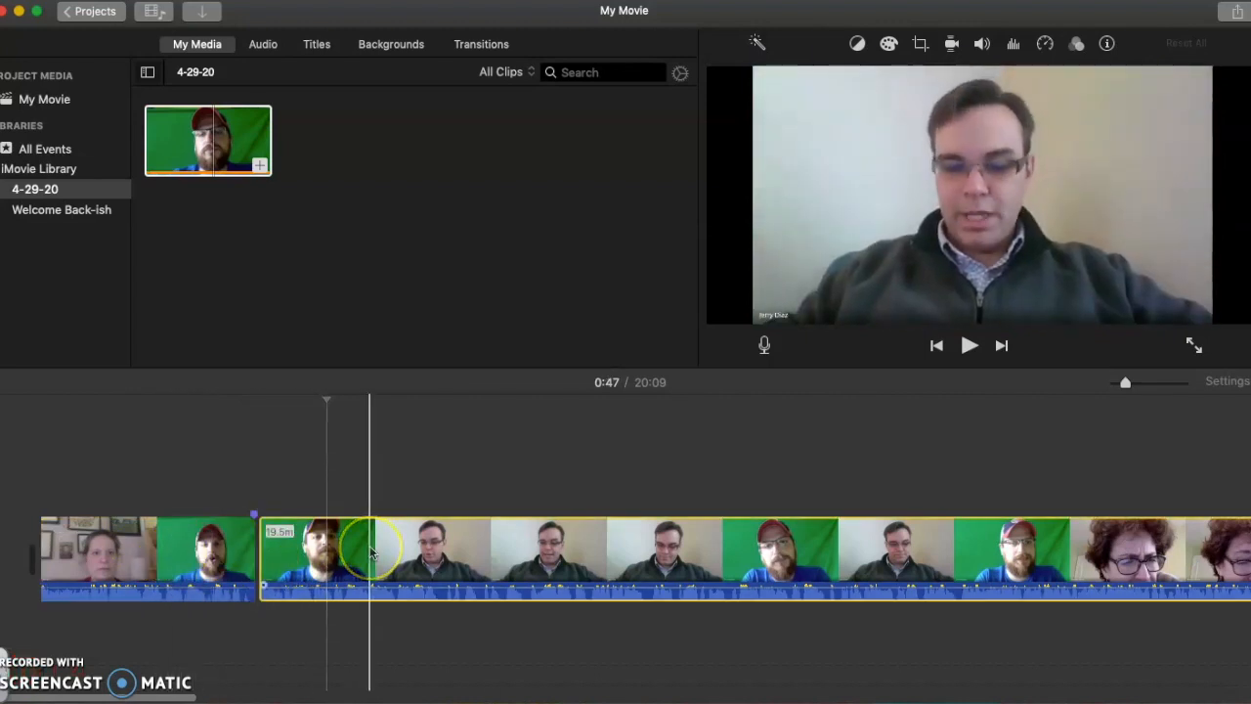
pyautogui.rightClick(370, 552)
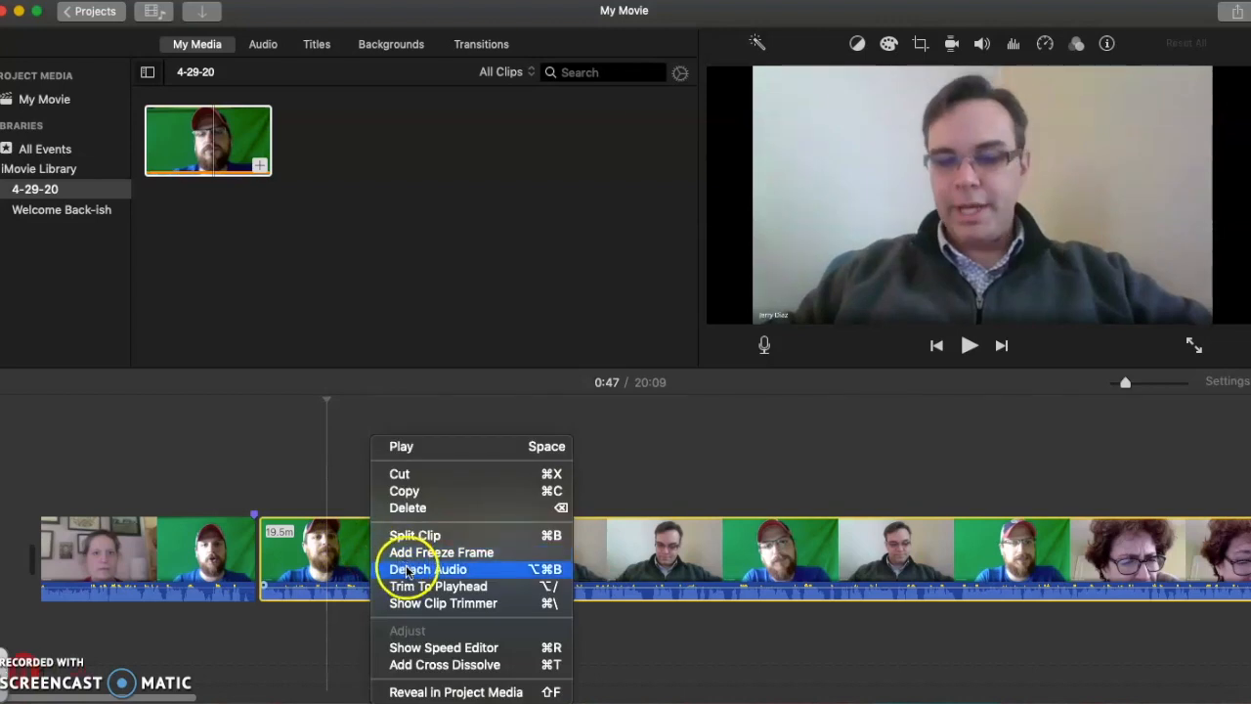
pyautogui.click(406, 566)
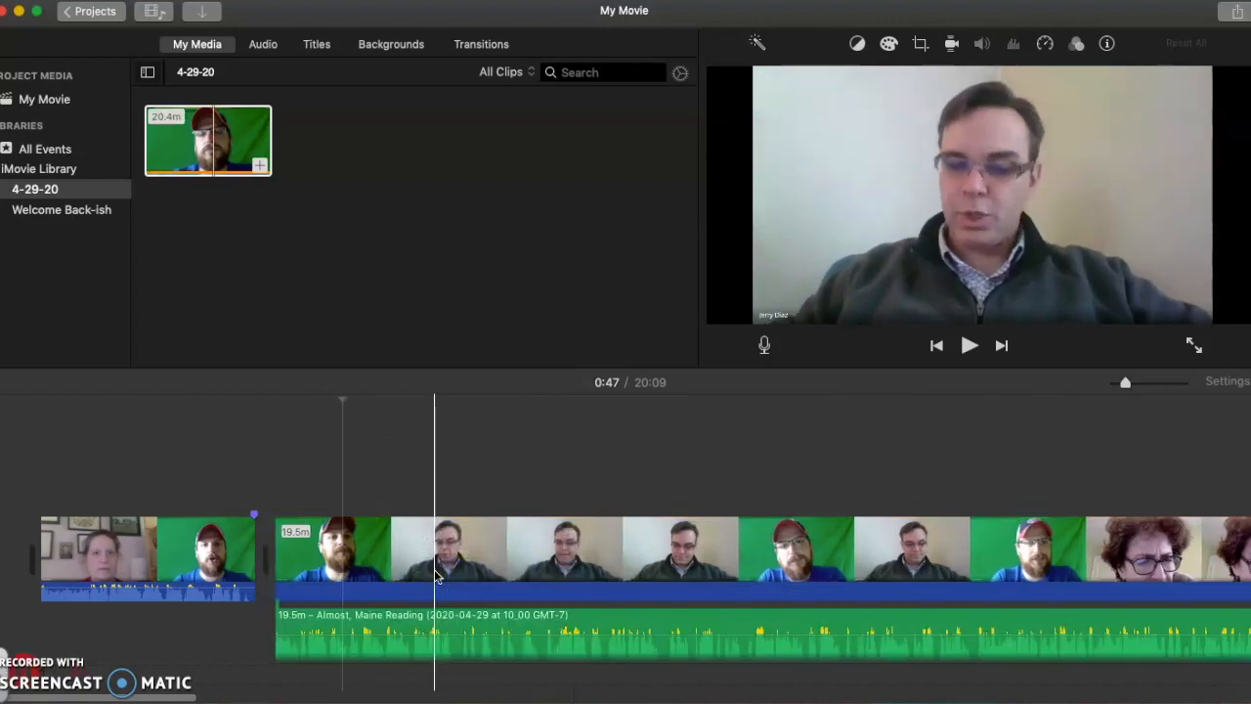
pyautogui.click(410, 494)
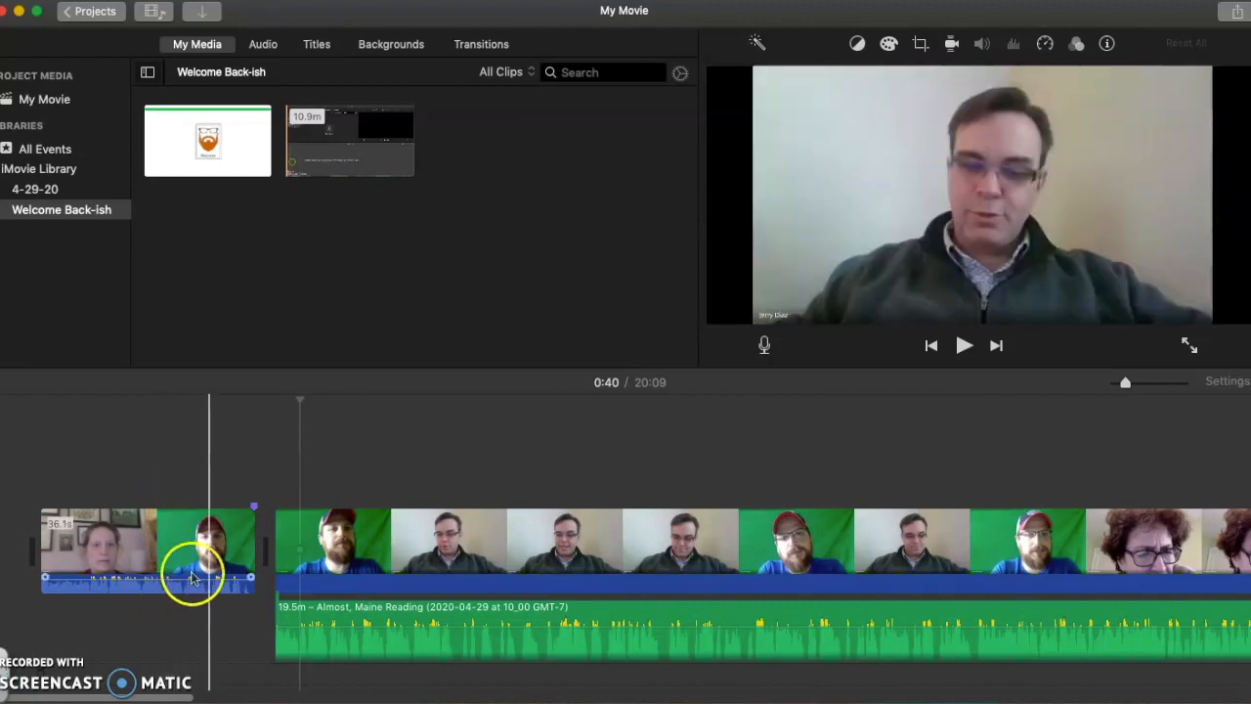
pyautogui.click(377, 563)
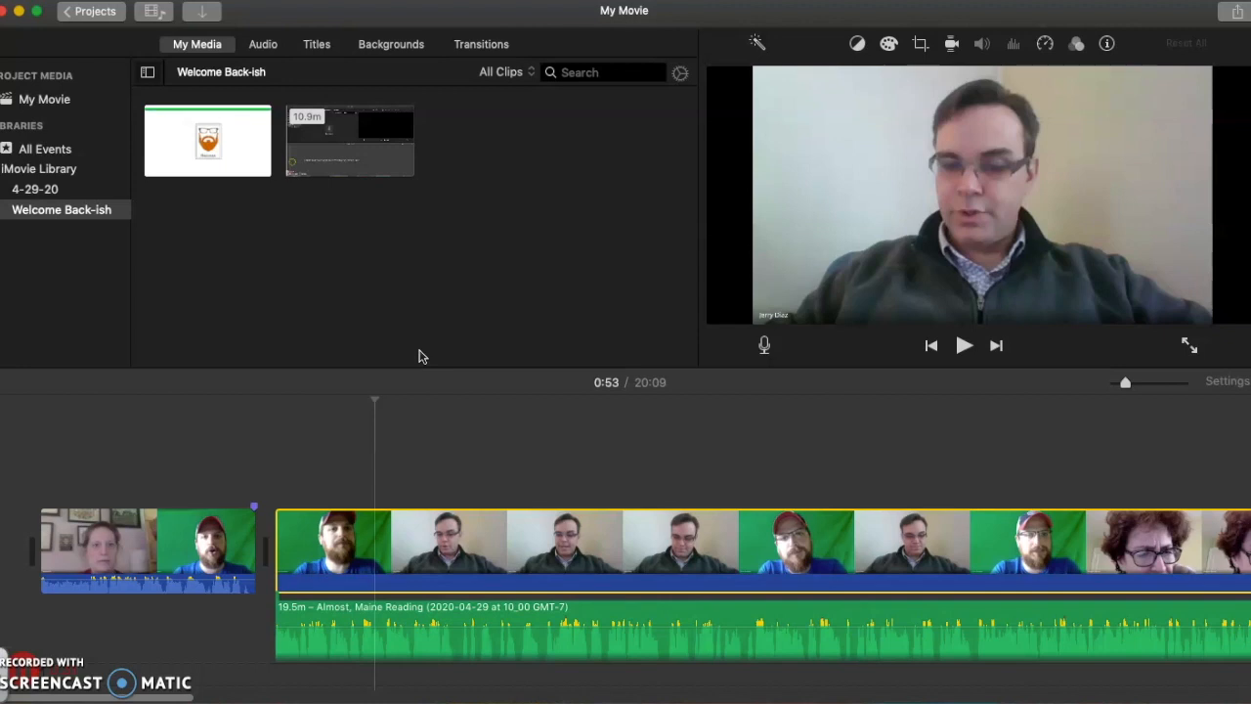
# - Import the Her Heart PNG image from the zzzz folder into the Welcome Back-ish event
pyautogui.click(203, 13)
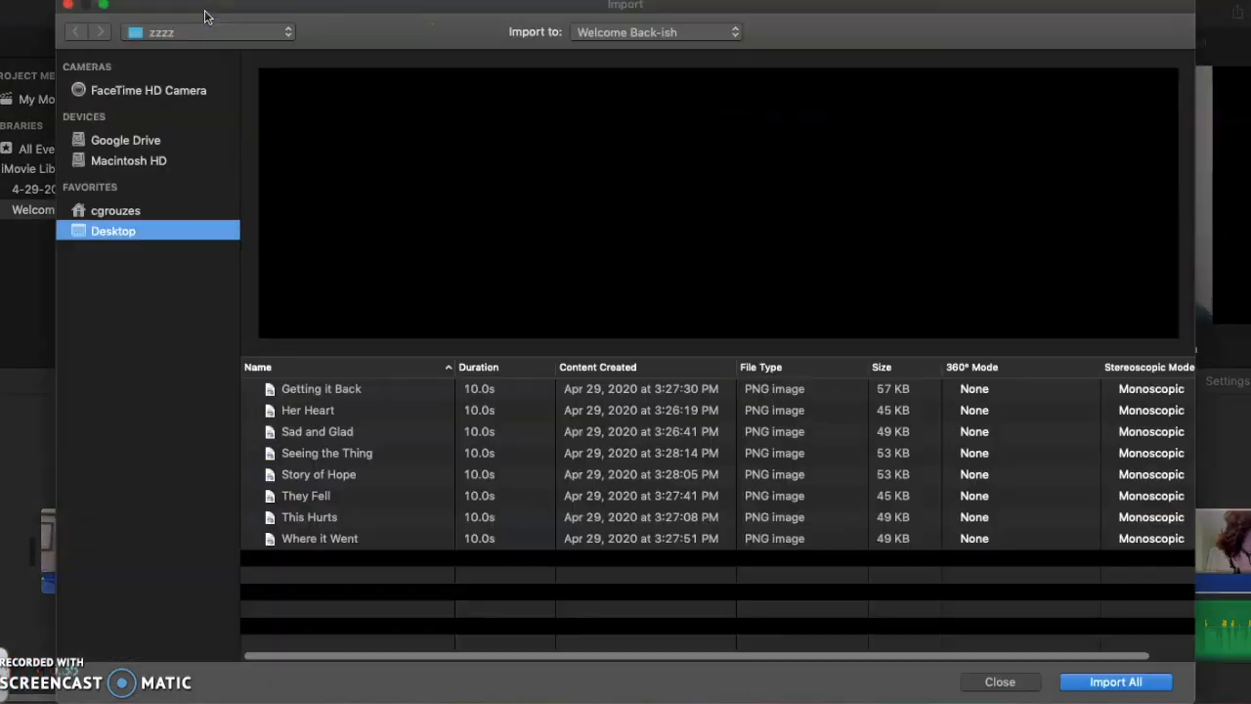
pyautogui.click(334, 413)
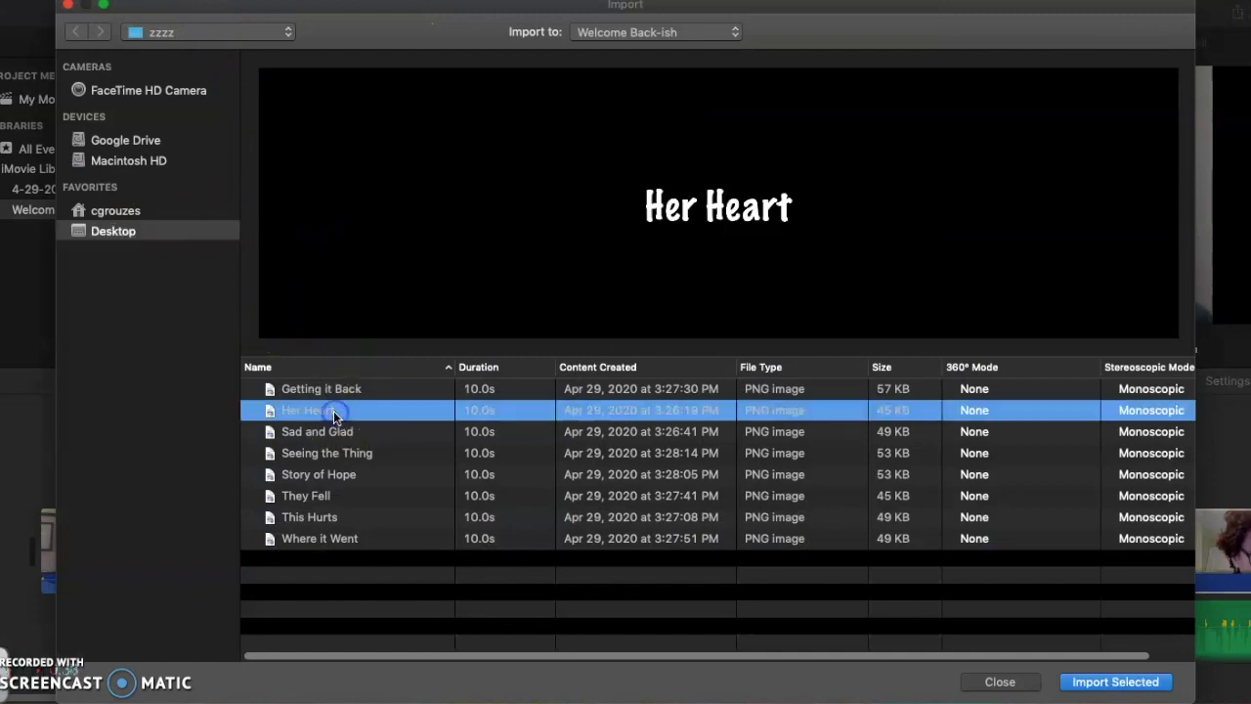
pyautogui.click(1116, 682)
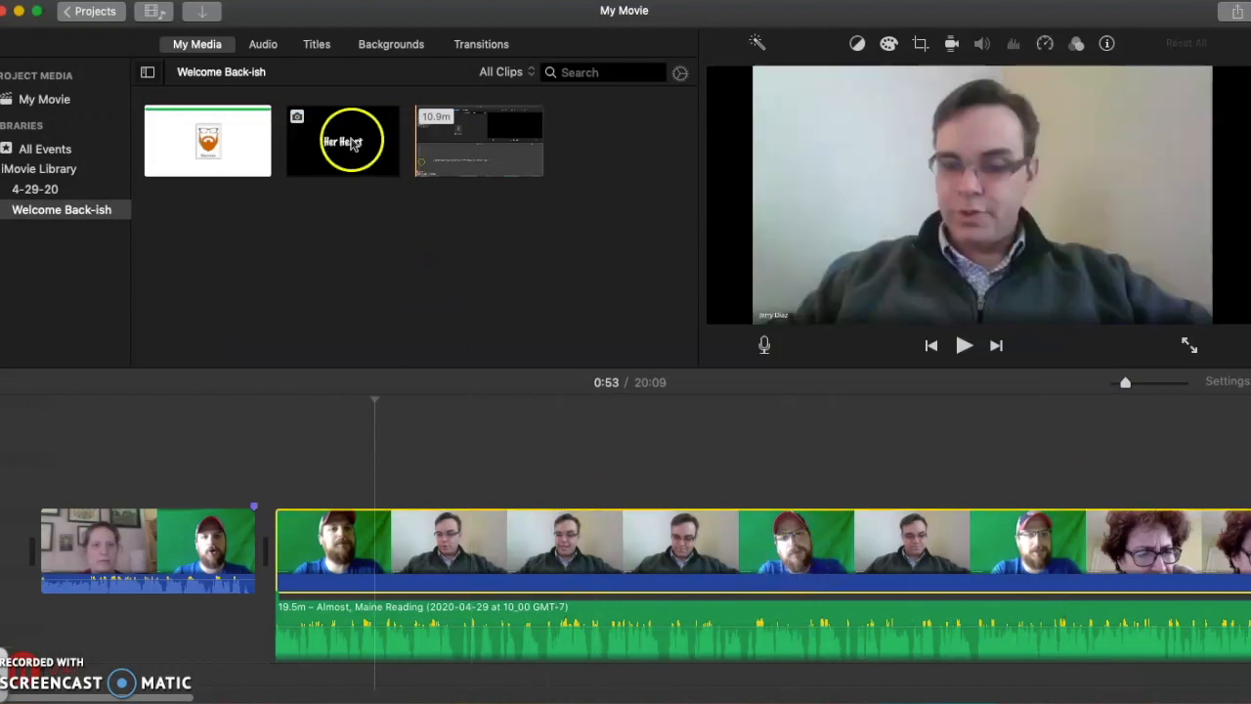
# - Insert the Her Heart title card into the timeline between the two split clips
pyautogui.click(492, 172)
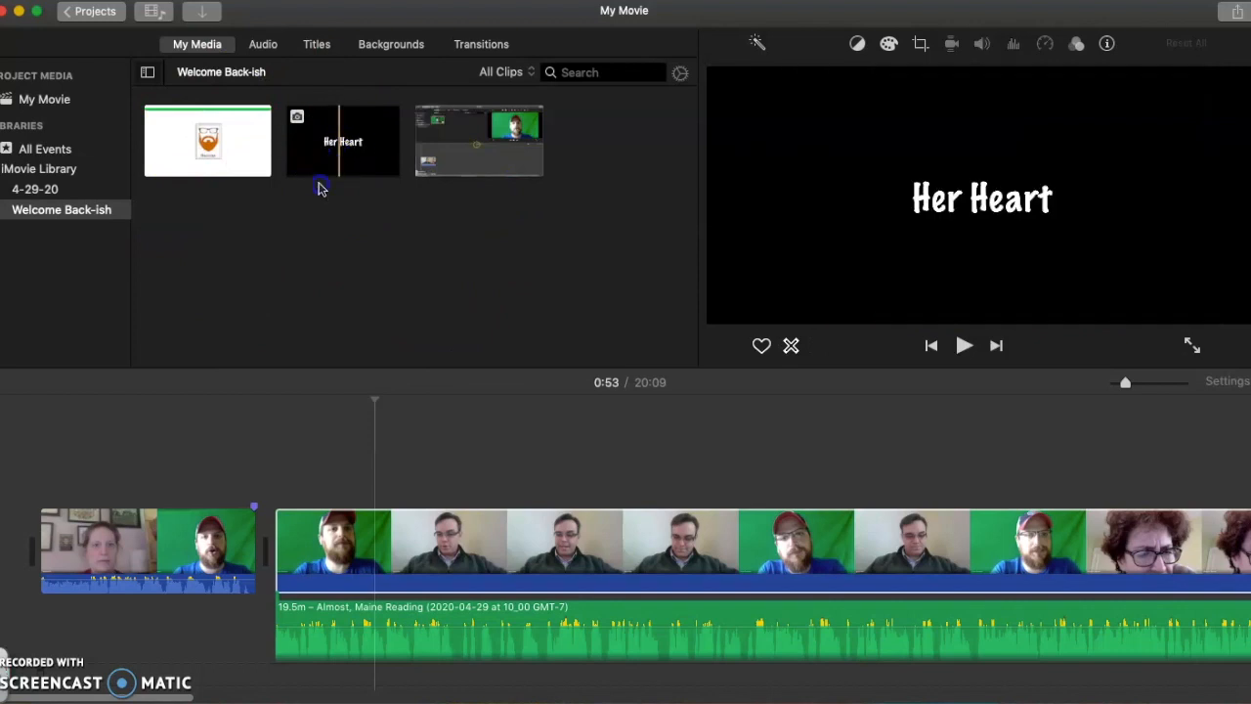
pyautogui.moveTo(322, 172); pyautogui.dragTo(290, 269)
pyautogui.moveTo(333, 196); pyautogui.dragTo(264, 547)
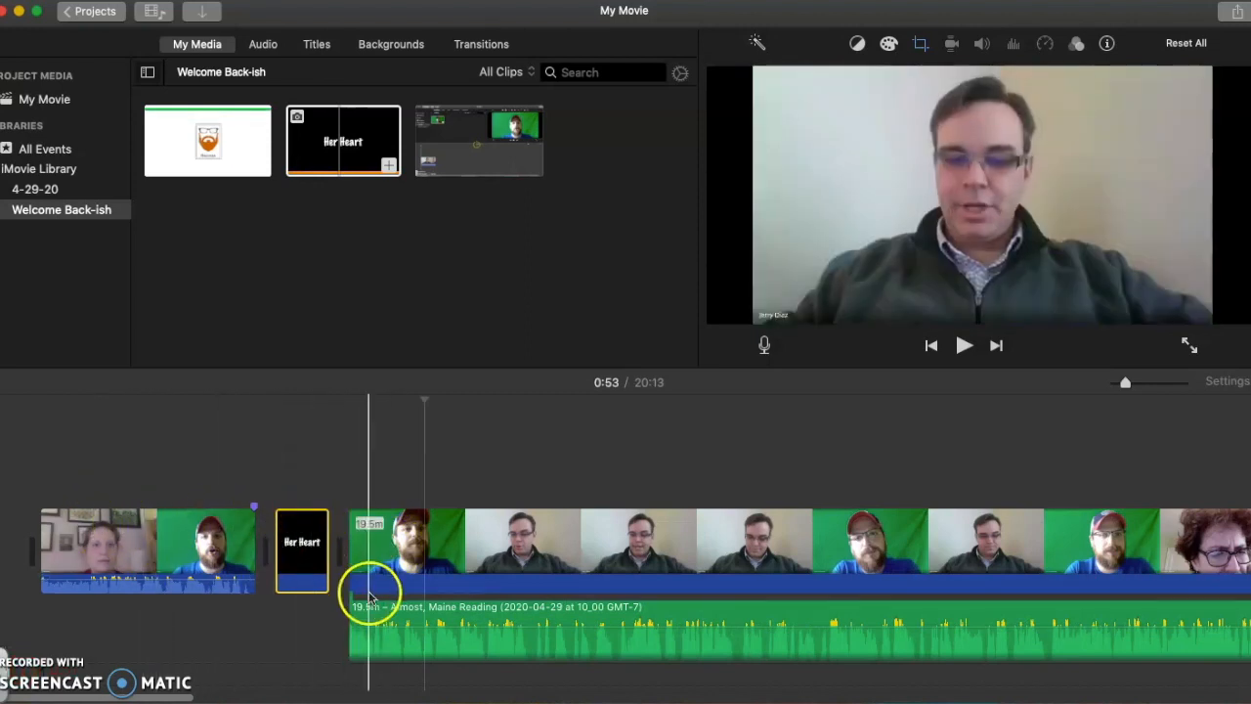
# - Move the detached audio track earlier so that it starts under the beginning of the Her Heart title card
pyautogui.click(373, 610)
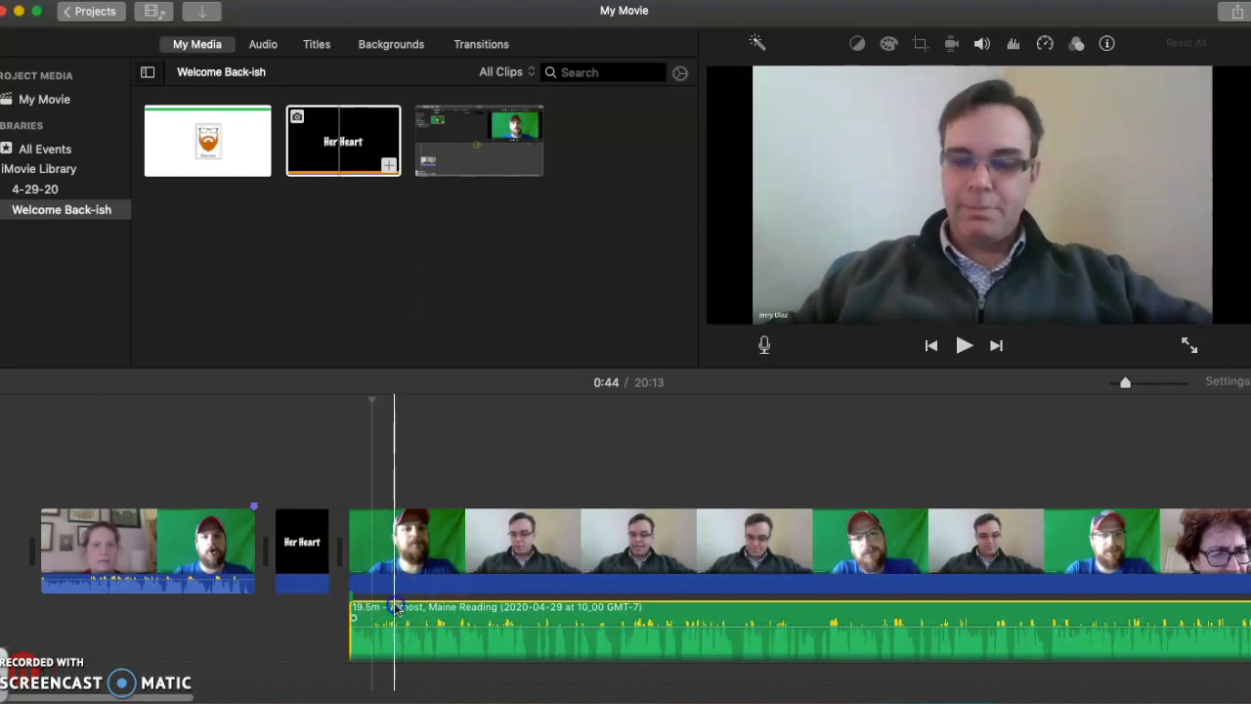
pyautogui.moveTo(395, 607); pyautogui.dragTo(327, 608)
pyautogui.click(335, 613)
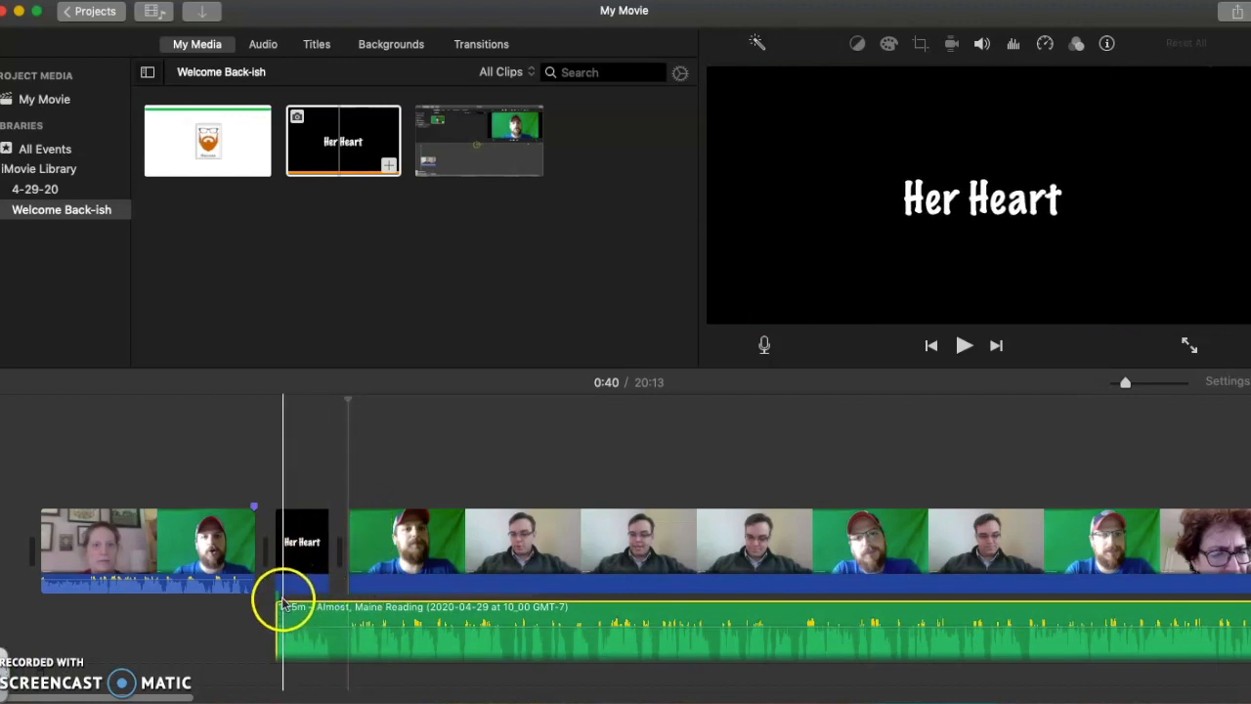
# - Delete the long video clip after the Her Heart title card, keeping its detached audio track
pyautogui.click(412, 555)
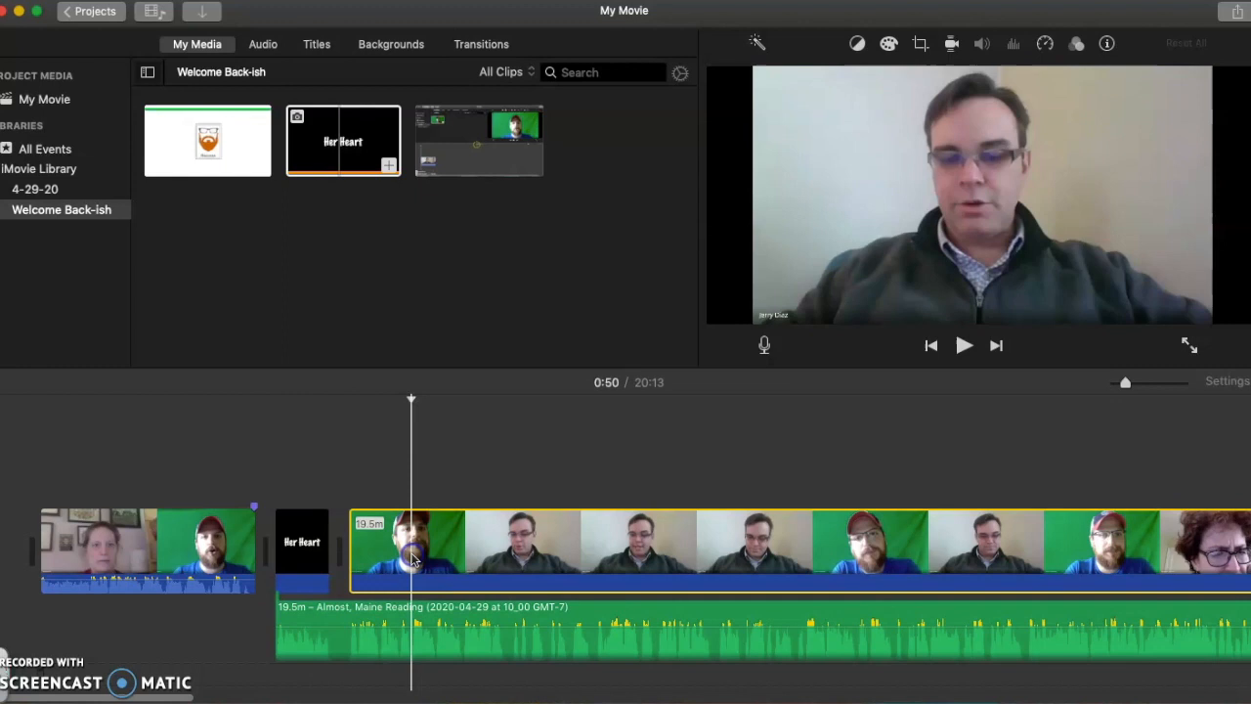
pyautogui.press('Delete')
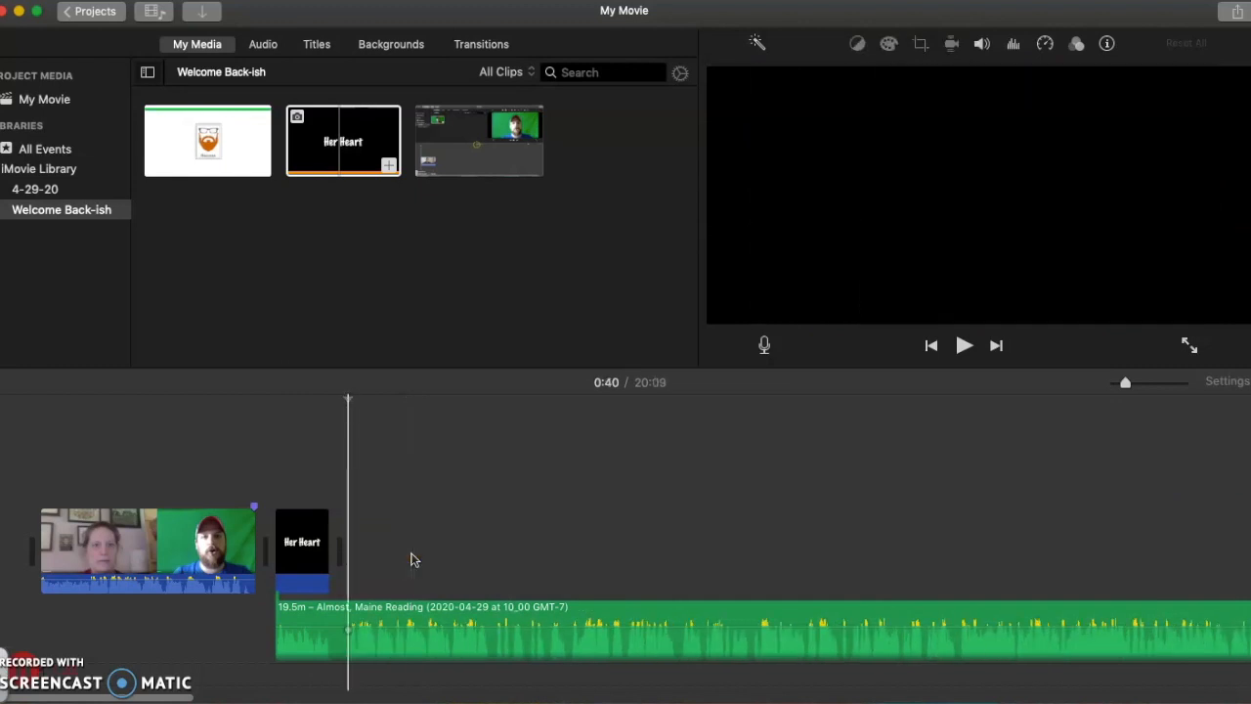
# - Extend the Her Heart title card in the timeline so that it ends together with the detached audio track
pyautogui.click(303, 556)
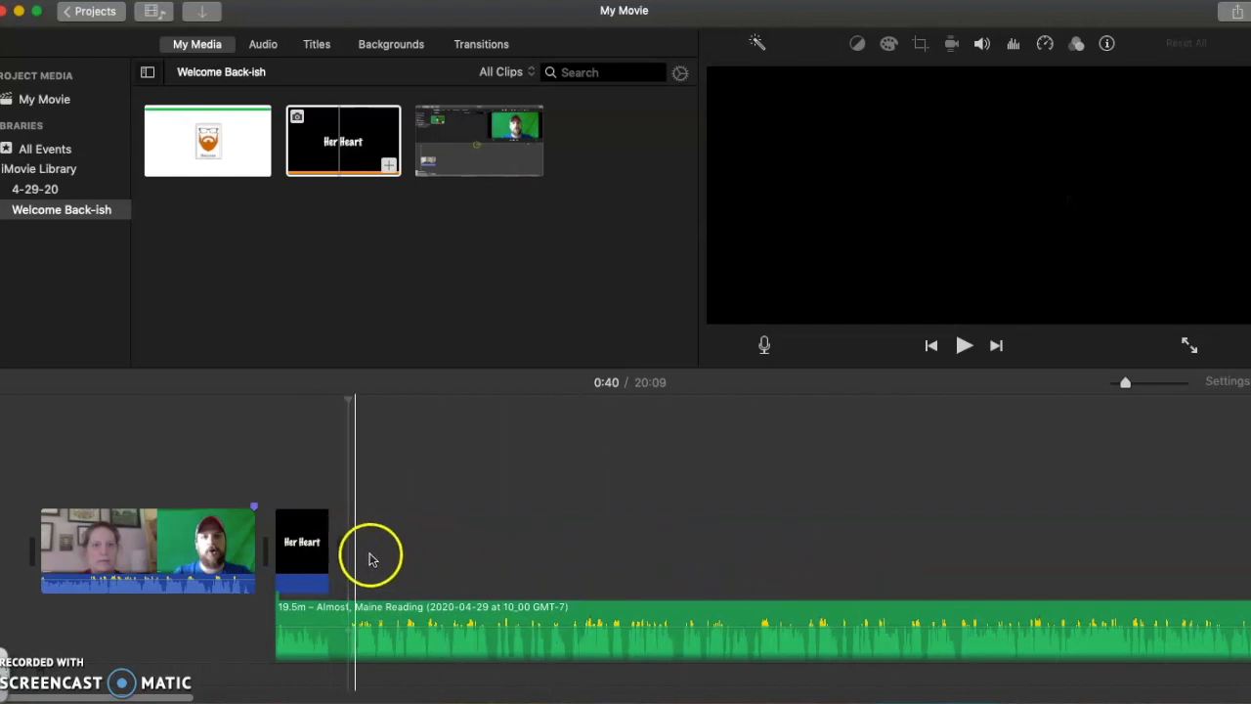
pyautogui.click(301, 542)
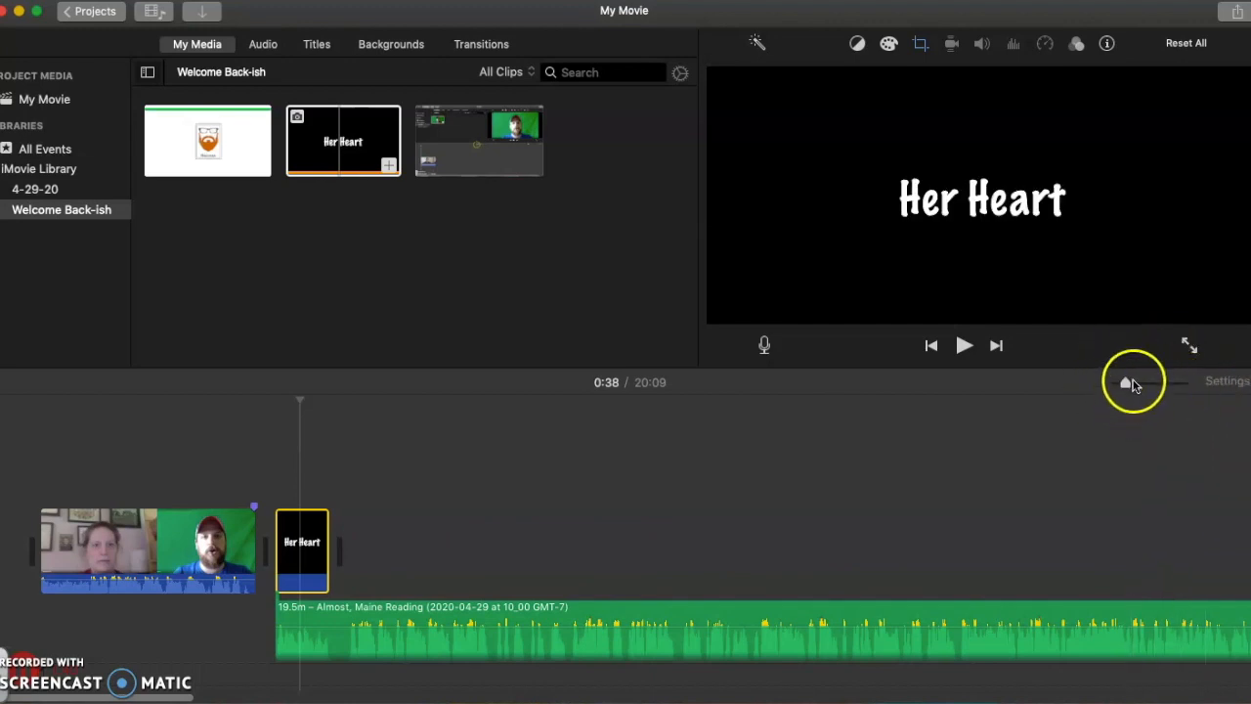
pyautogui.moveTo(1127, 387); pyautogui.dragTo(1115, 388)
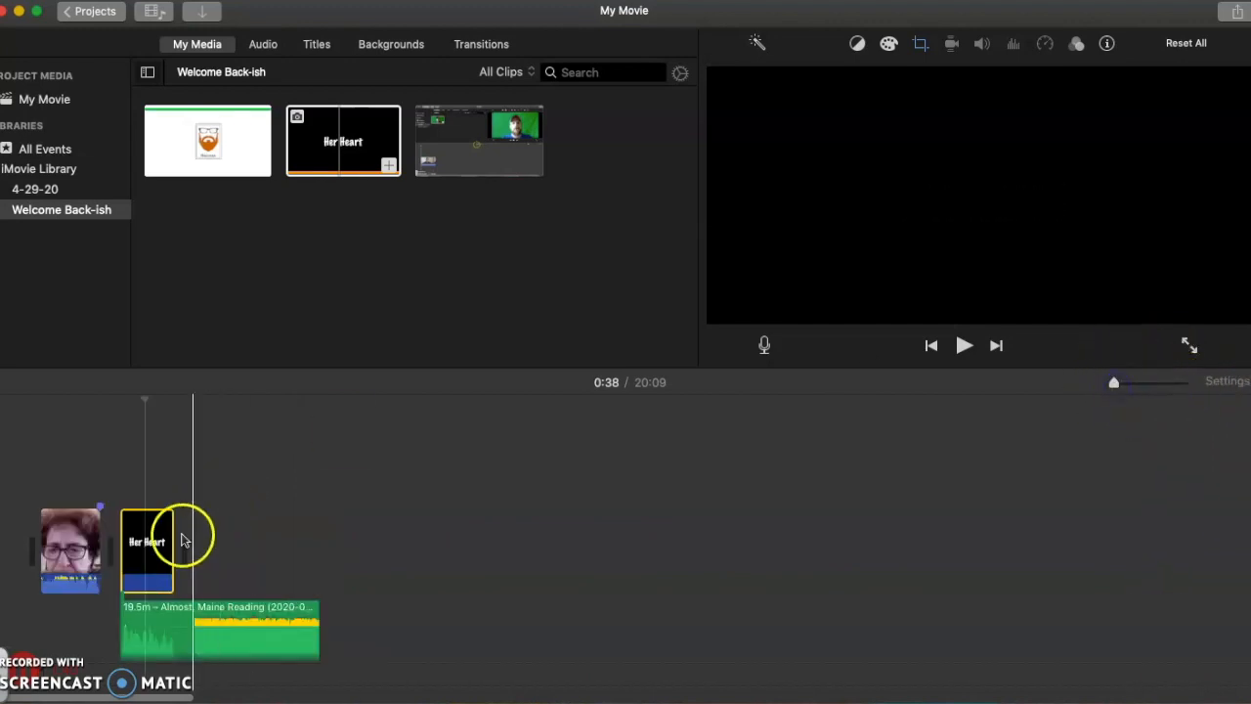
pyautogui.click(157, 570)
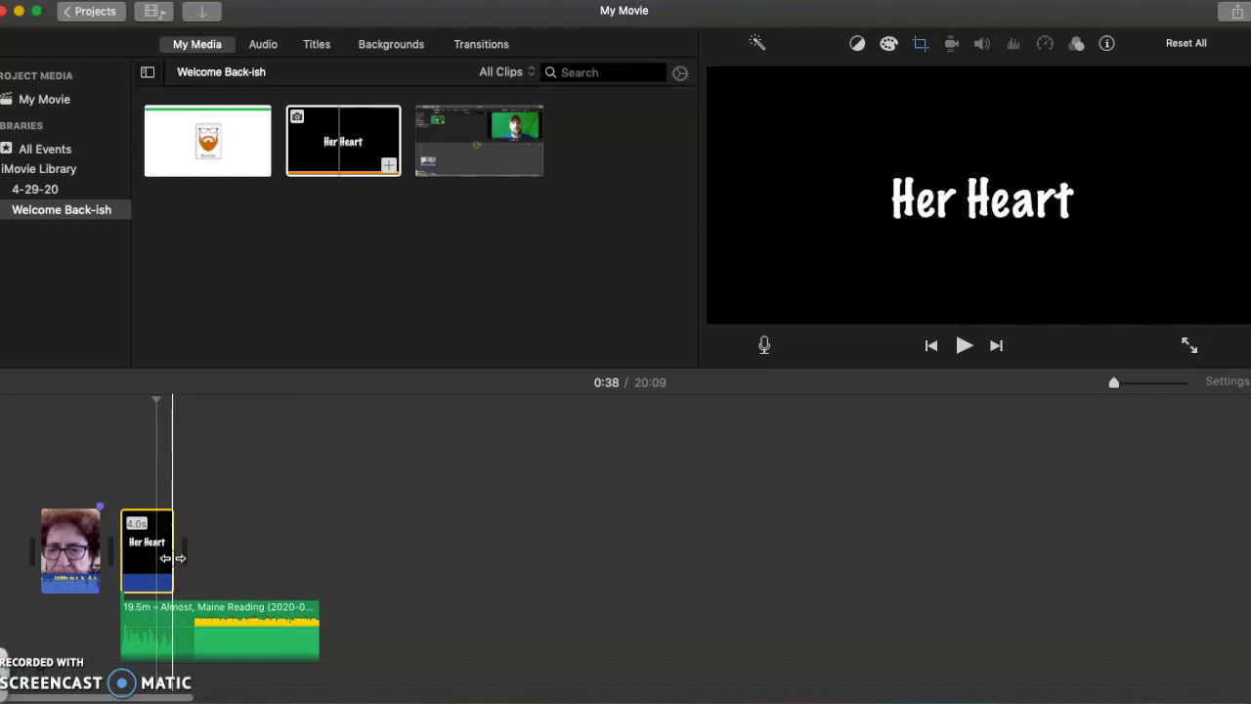
pyautogui.moveTo(172, 557); pyautogui.dragTo(299, 547)
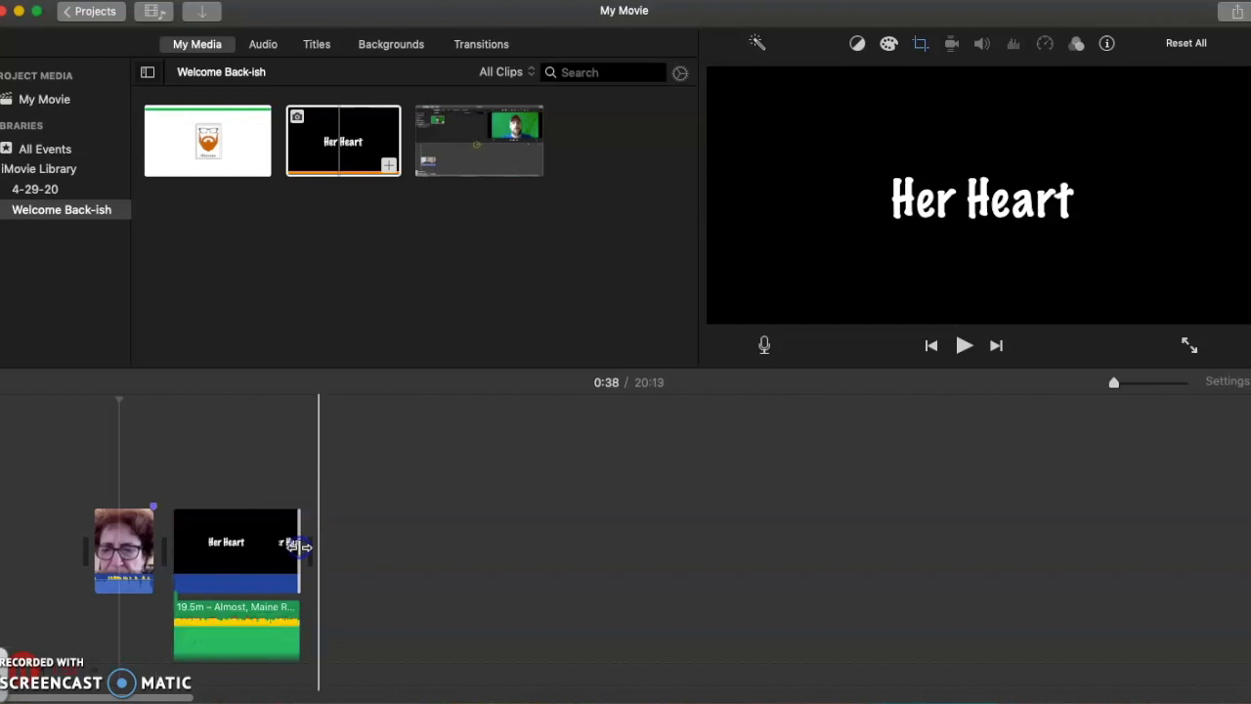
# - Play a short stretch of the extended title card to check that the scene audio runs underneath
pyautogui.click(190, 475)
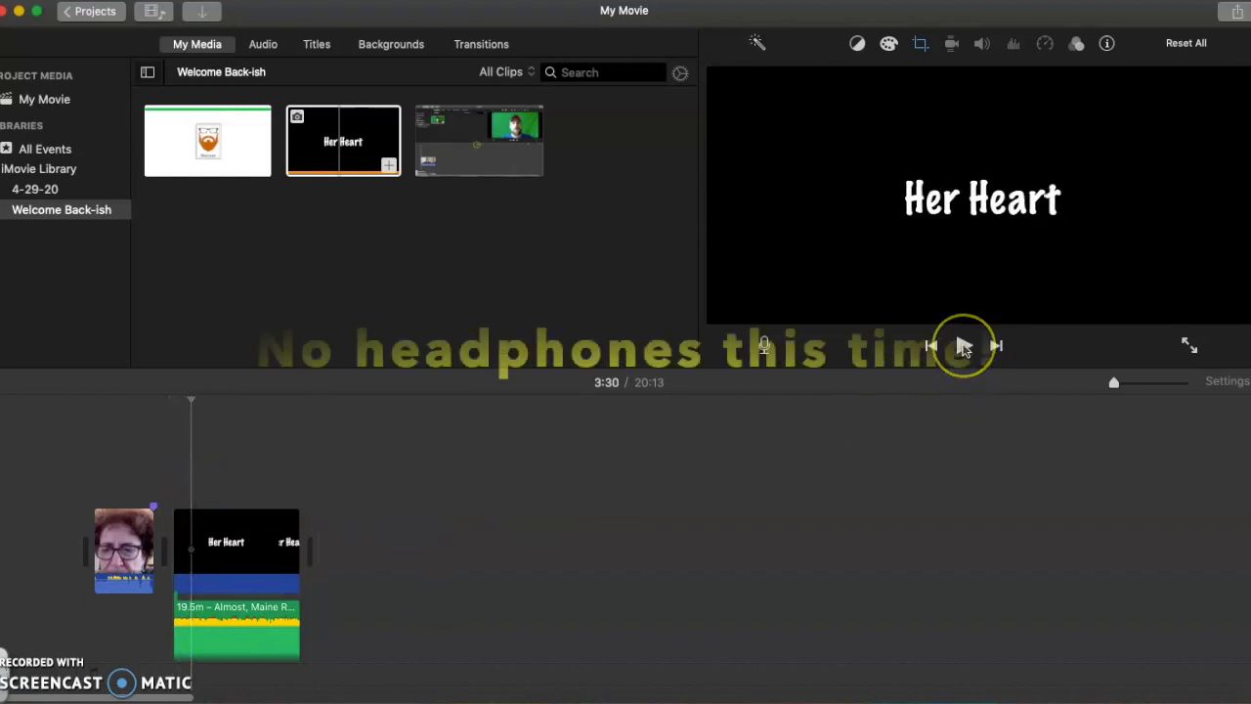
pyautogui.click(191, 471)
pyautogui.press('space')
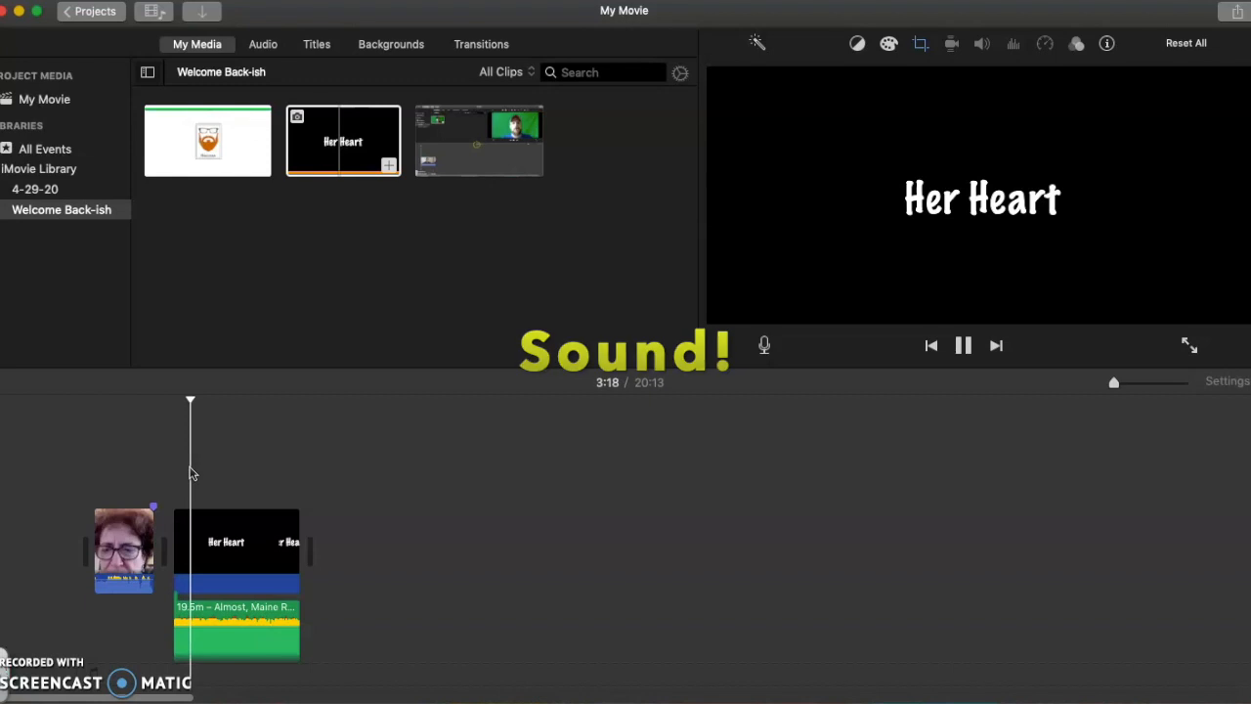
pyautogui.press('space')
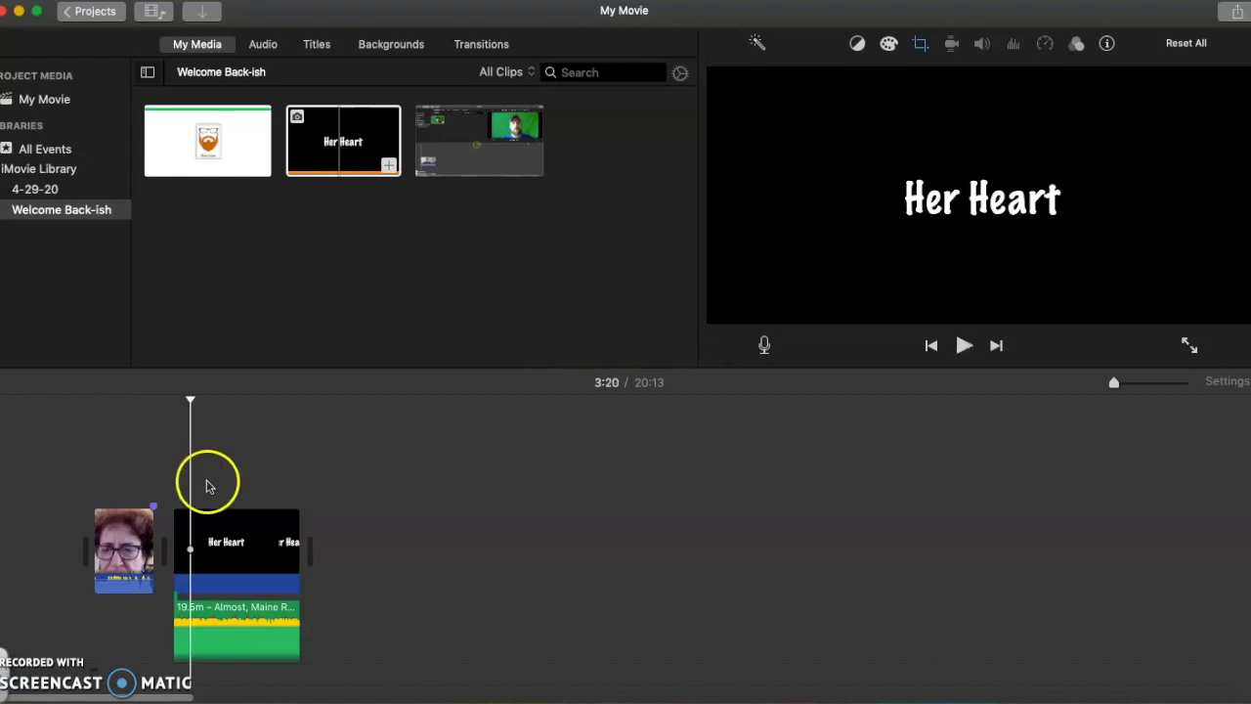
# - Play the movie from the beginning and check the change from the opening clip to the Her Heart title card
pyautogui.moveTo(192, 399); pyautogui.dragTo(83, 388)
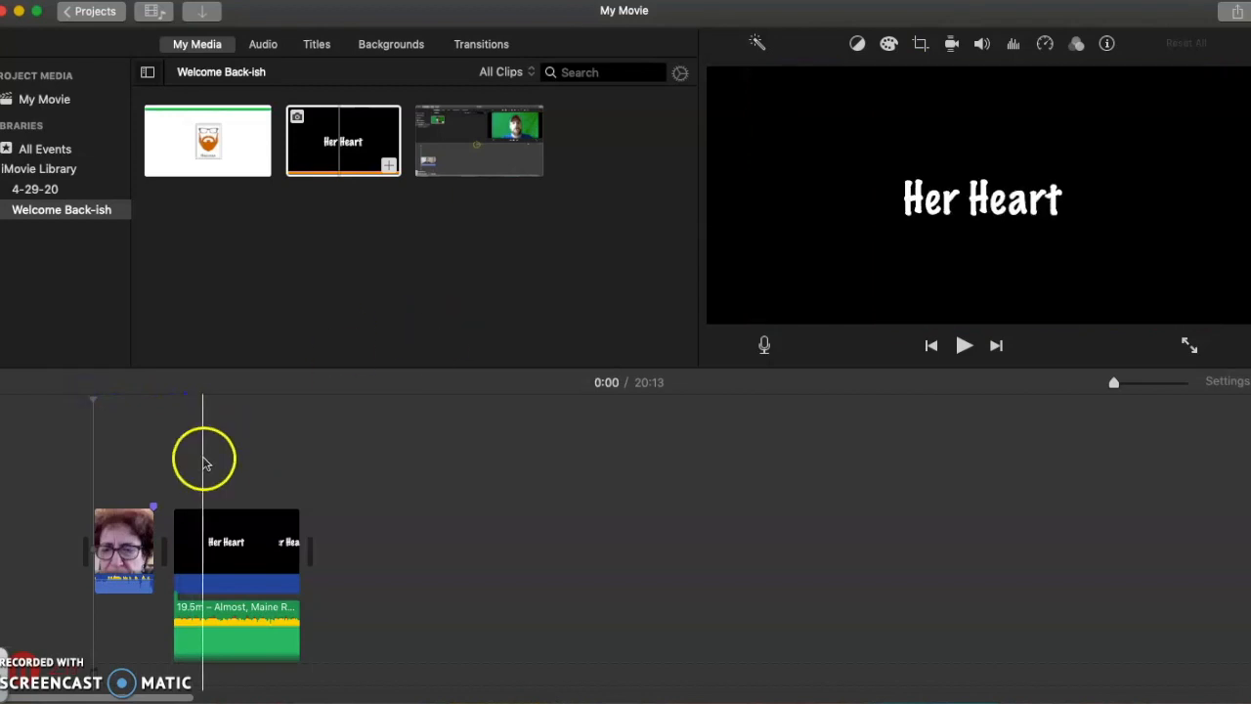
pyautogui.click(90, 465)
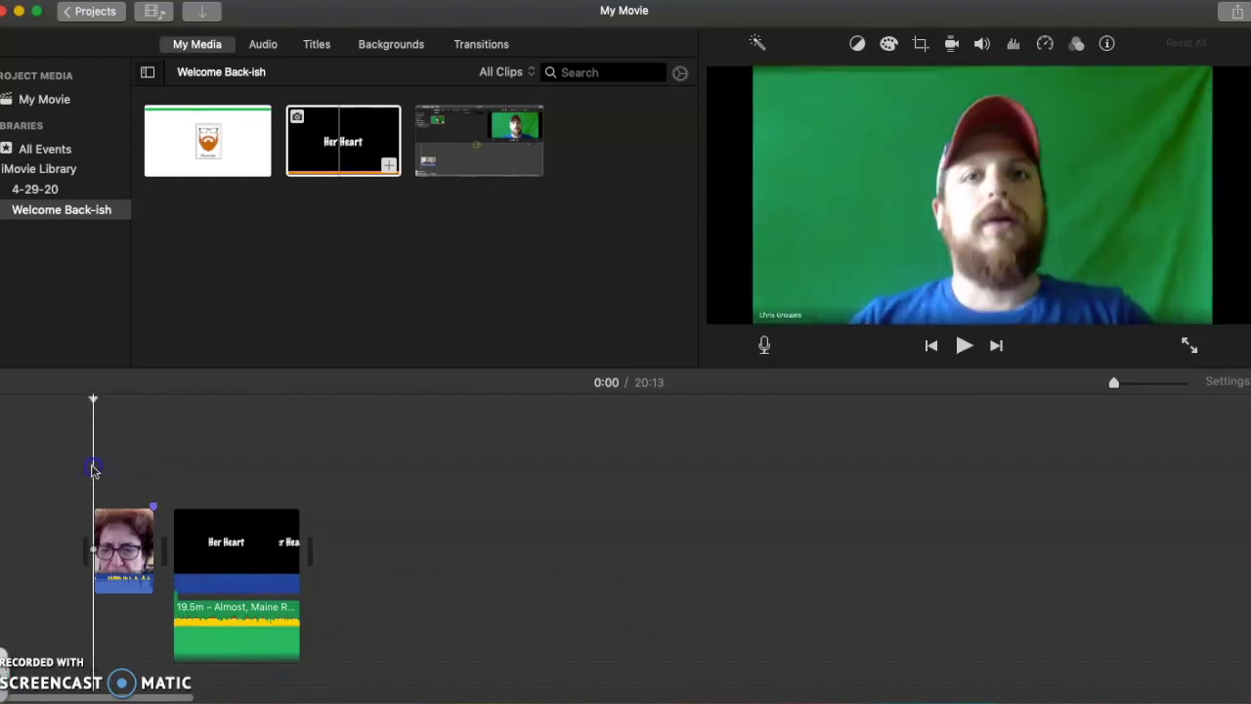
pyautogui.press('space')
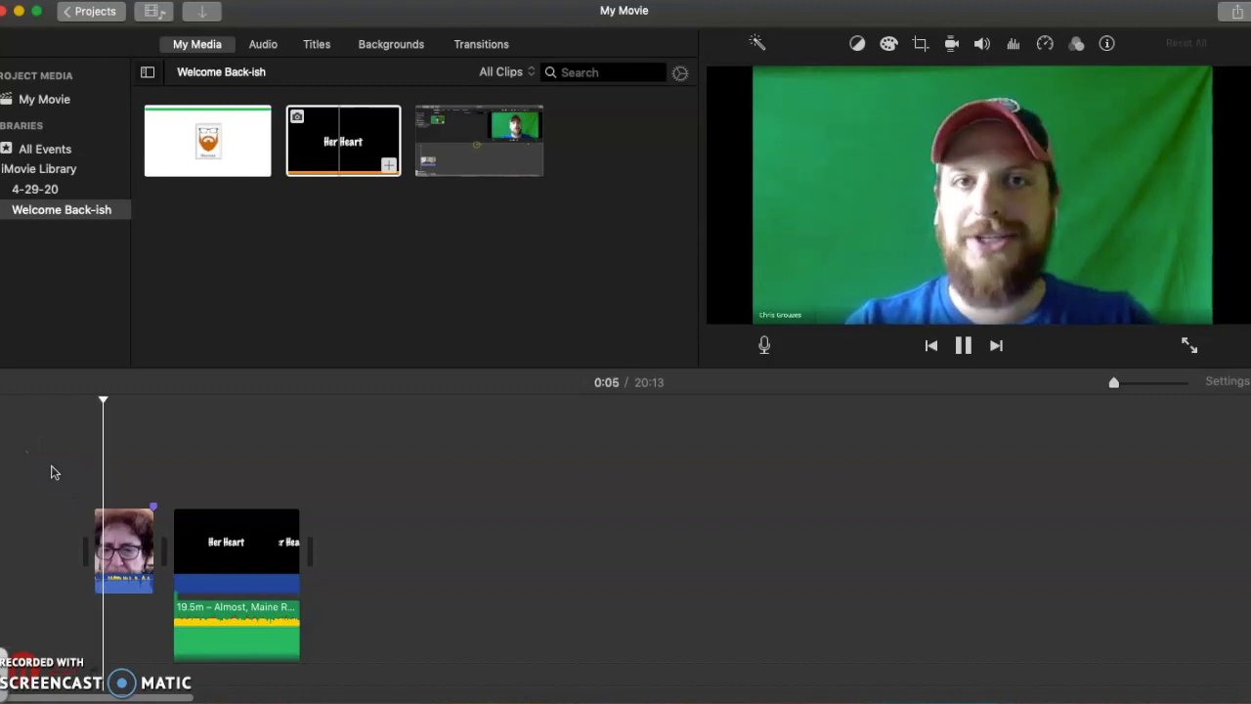
pyautogui.click(145, 475)
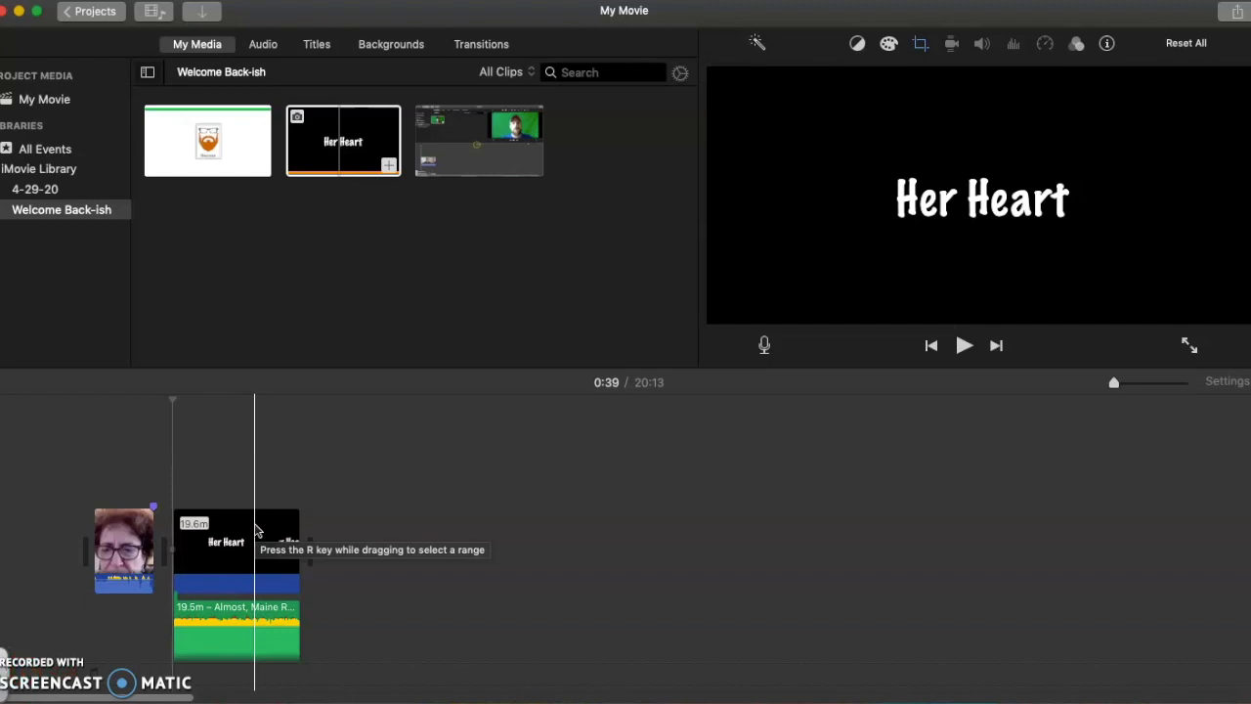
# - Set up a file export of the movie titled Her Heart and clear its description
pyautogui.click(1238, 11)
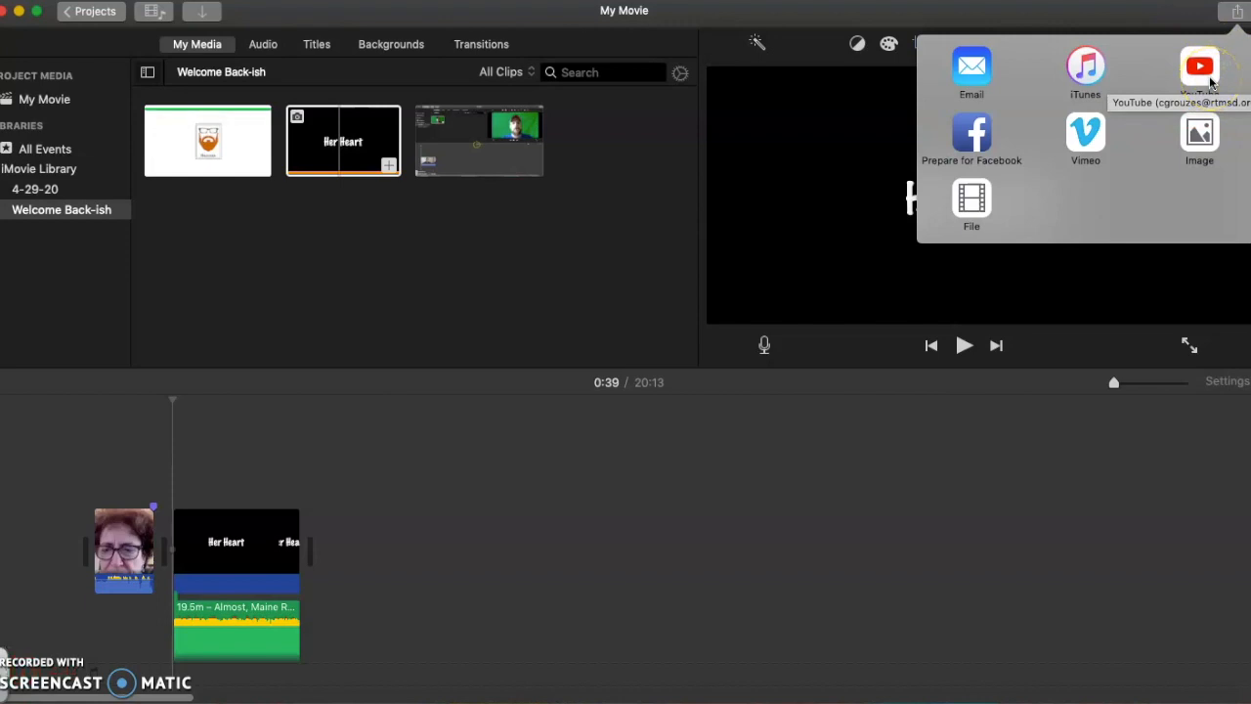
pyautogui.click(978, 204)
pyautogui.click(601, 155)
pyautogui.write('Her Heart')
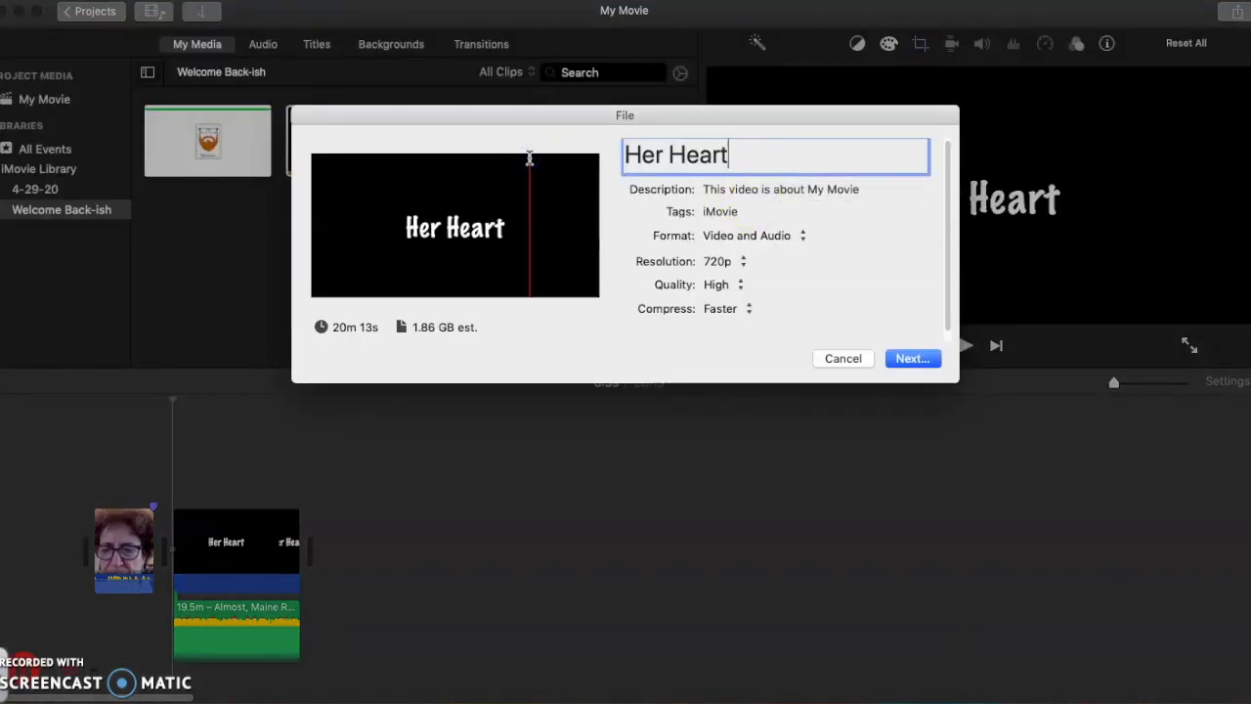
pyautogui.click(714, 196)
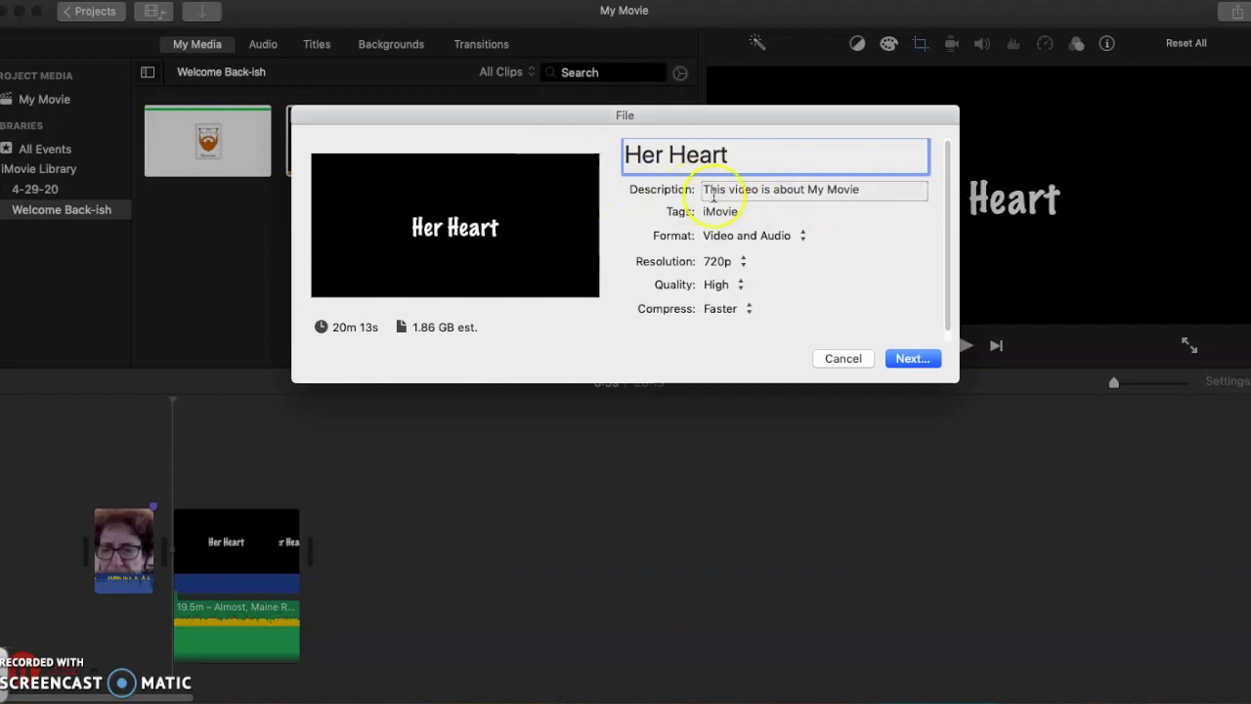
pyautogui.tripleClick(769, 190)
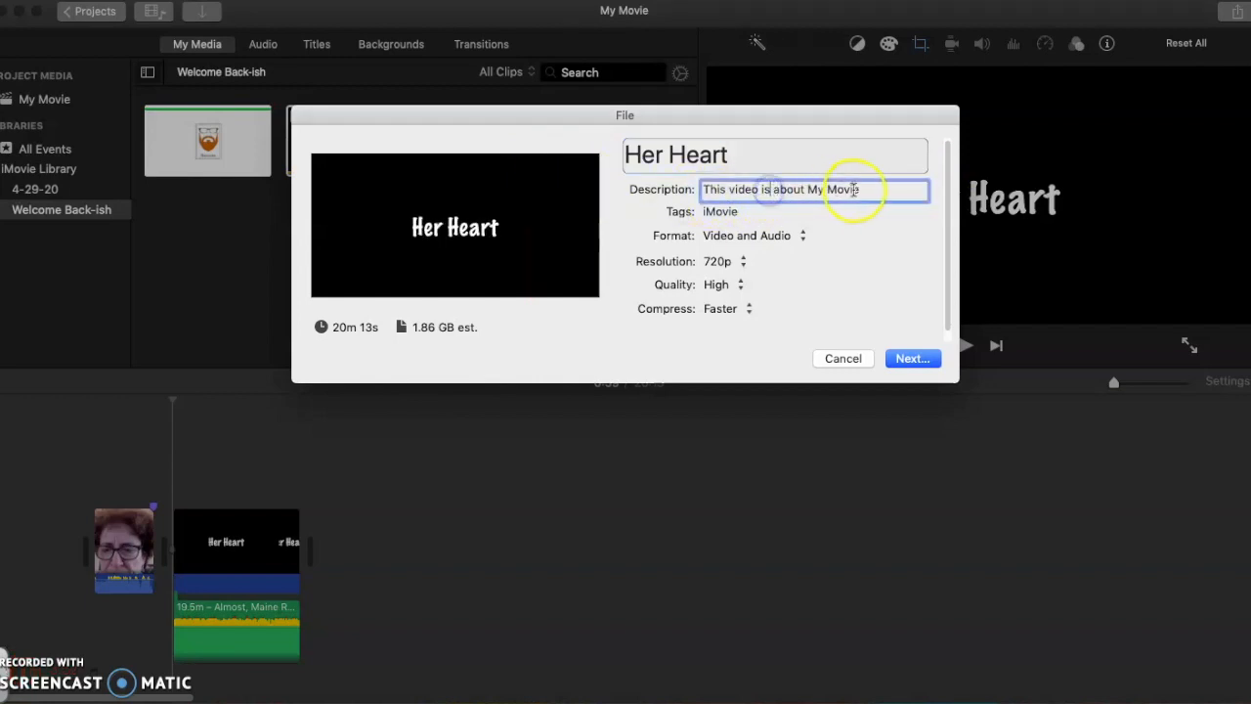
pyautogui.press('BackSpace')
pyautogui.press('Tab')
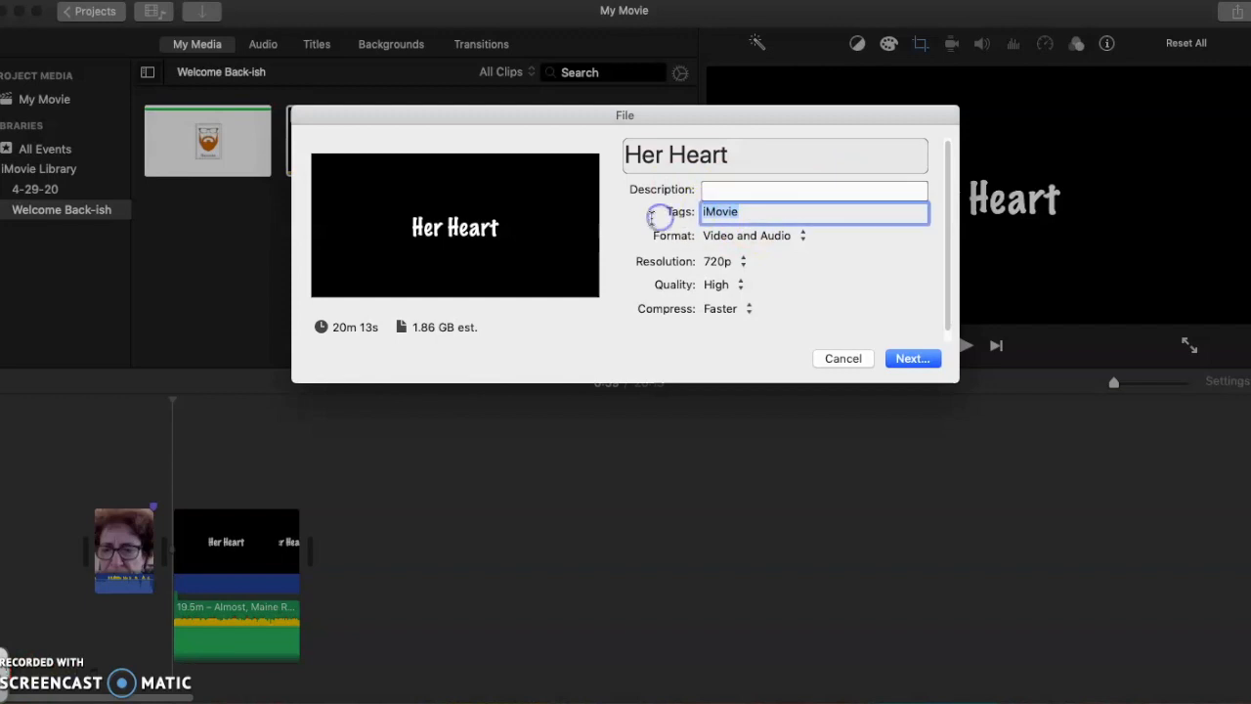
# - Save the export as Her Heart in Google Drive under My Drive/a2019-2020/10 2/10-2 Shared/aCorona/Almost, Maine/Almost Maine Videos/Completed Videos
pyautogui.click(902, 360)
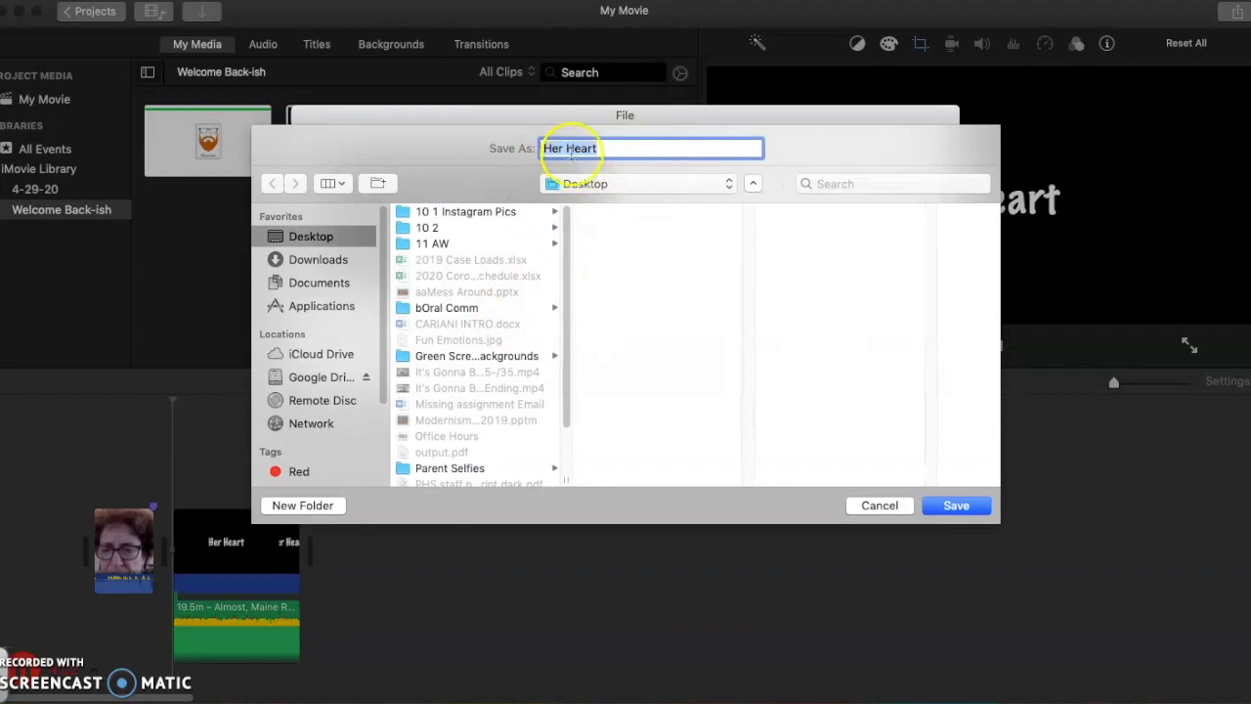
pyautogui.click(320, 380)
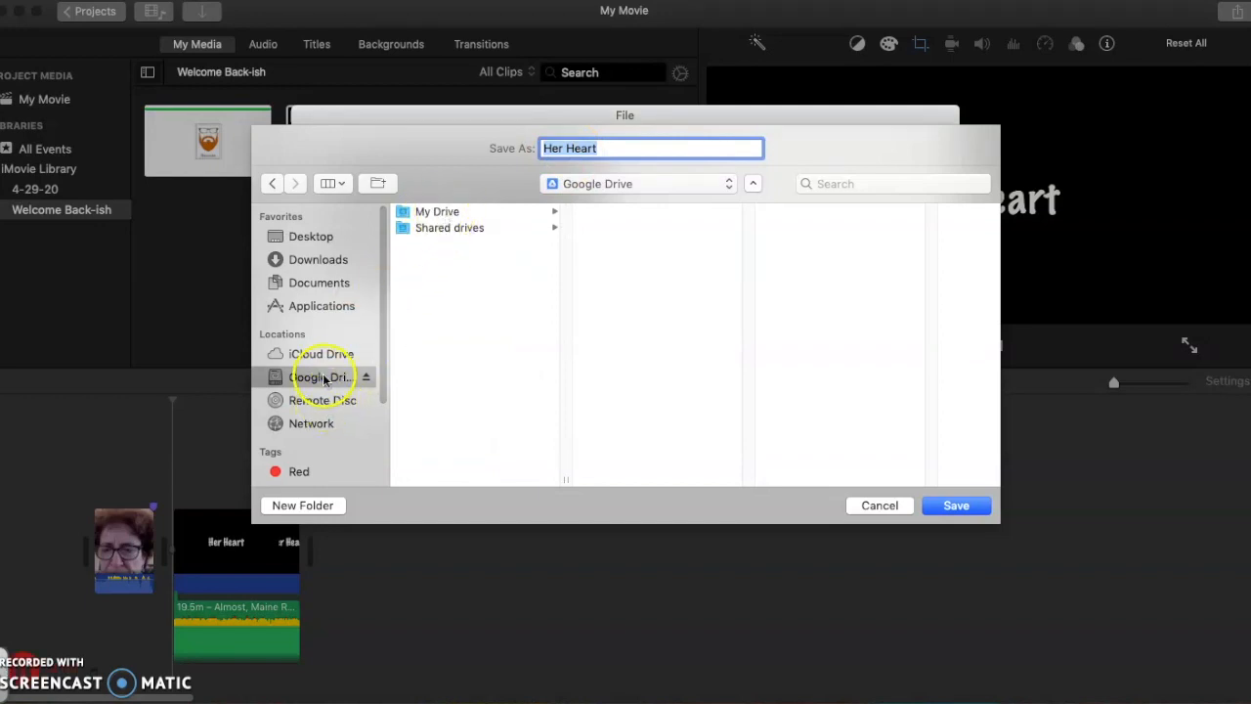
pyautogui.click(447, 211)
pyautogui.click(623, 211)
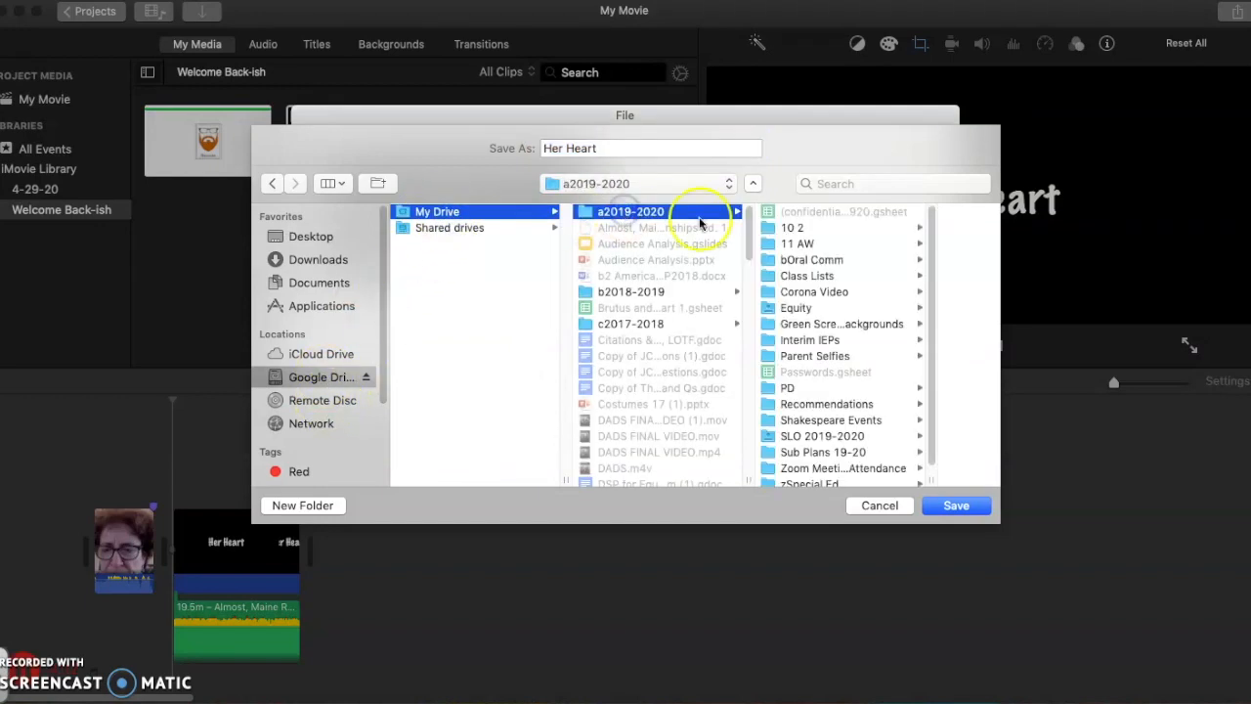
pyautogui.click(811, 229)
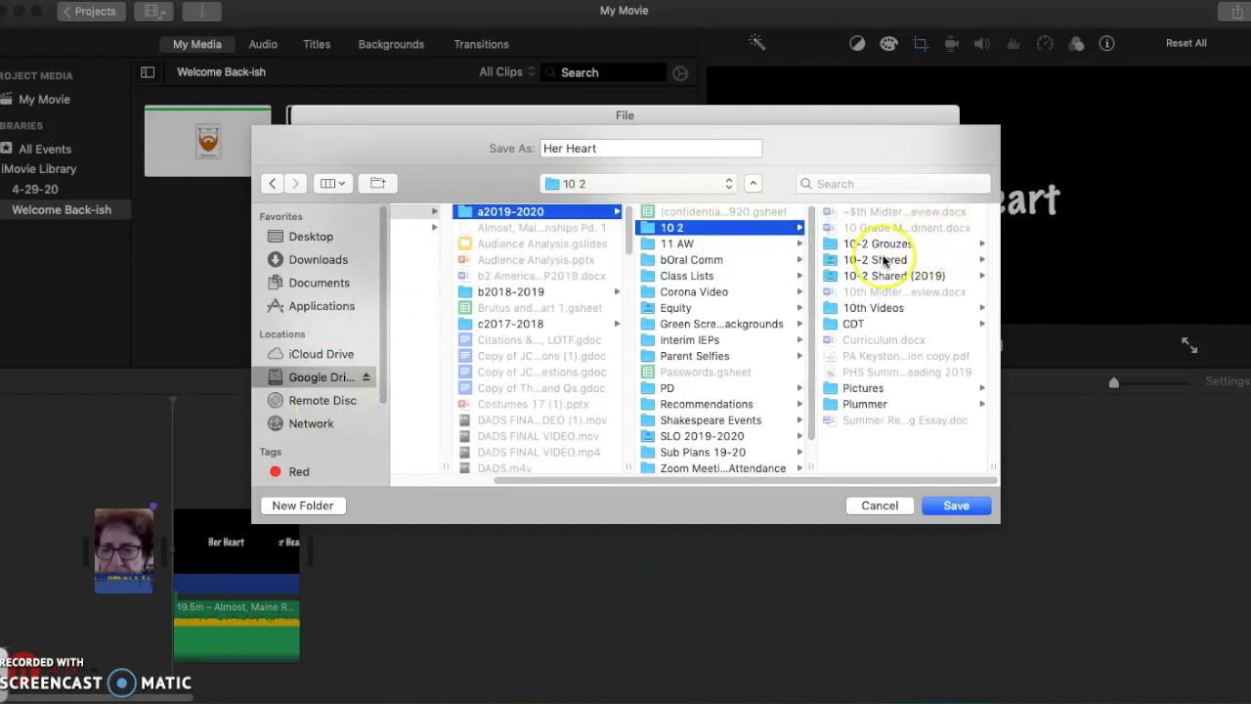
pyautogui.click(885, 260)
pyautogui.click(868, 227)
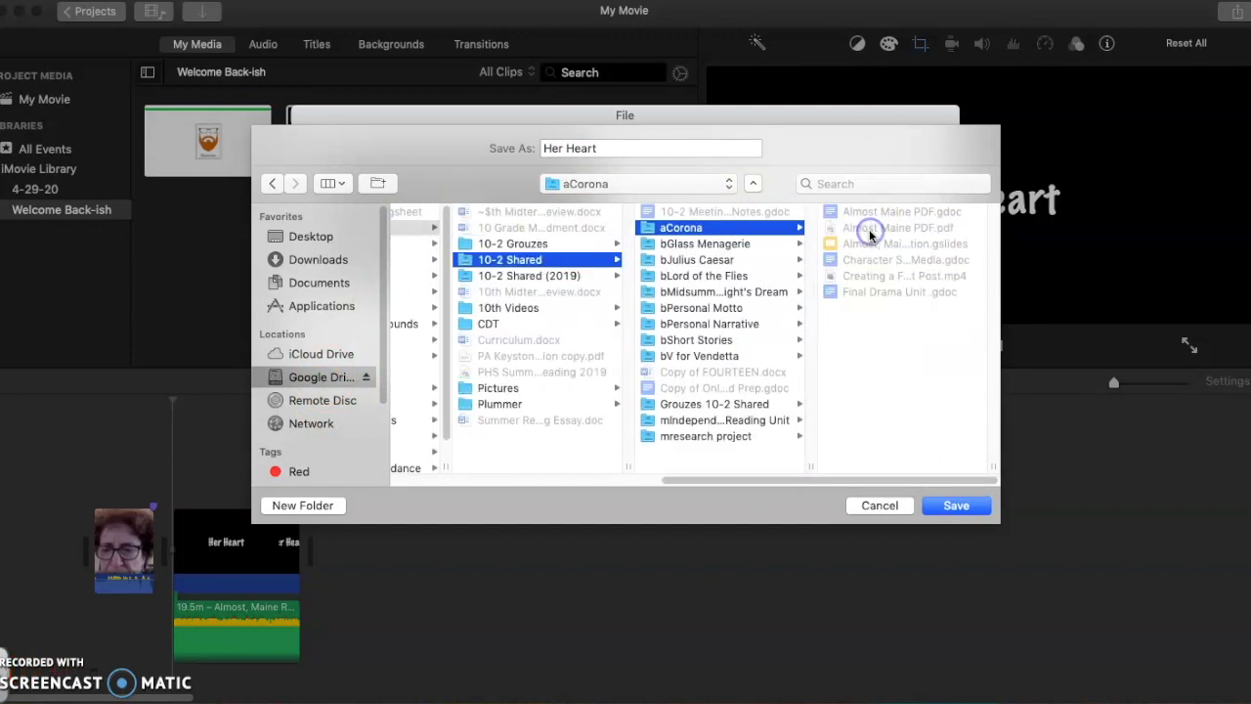
pyautogui.click(885, 212)
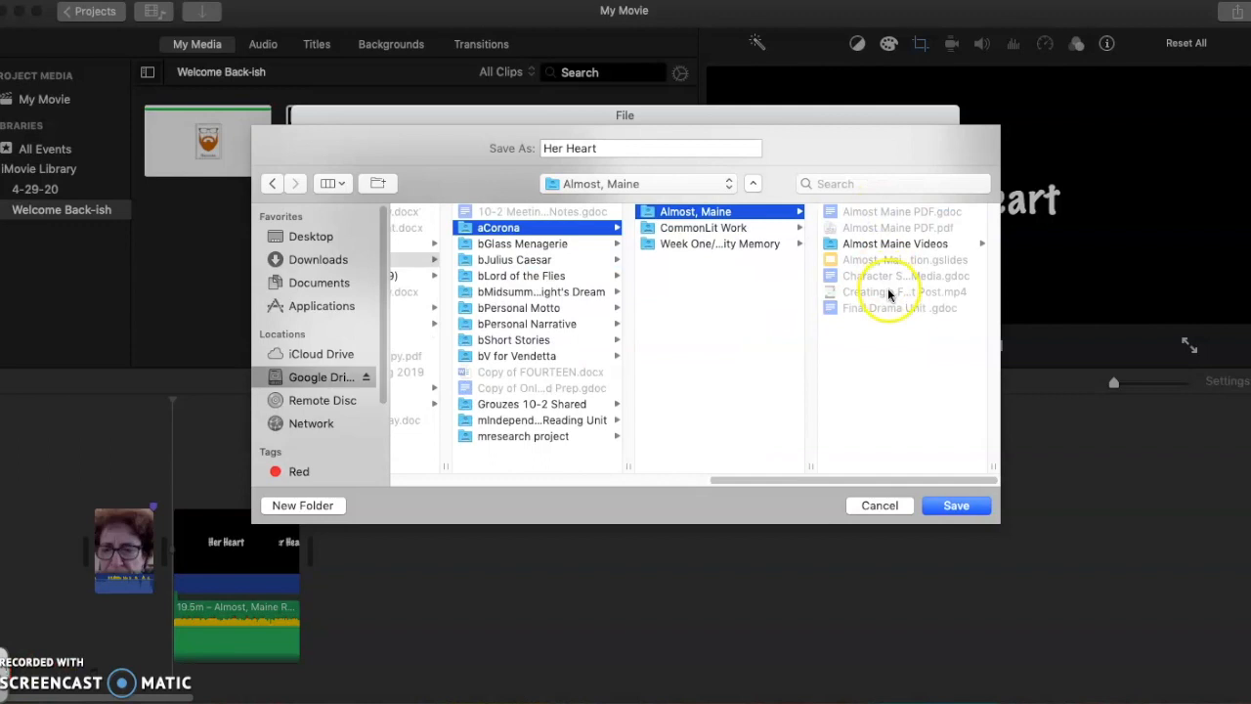
pyautogui.click(892, 243)
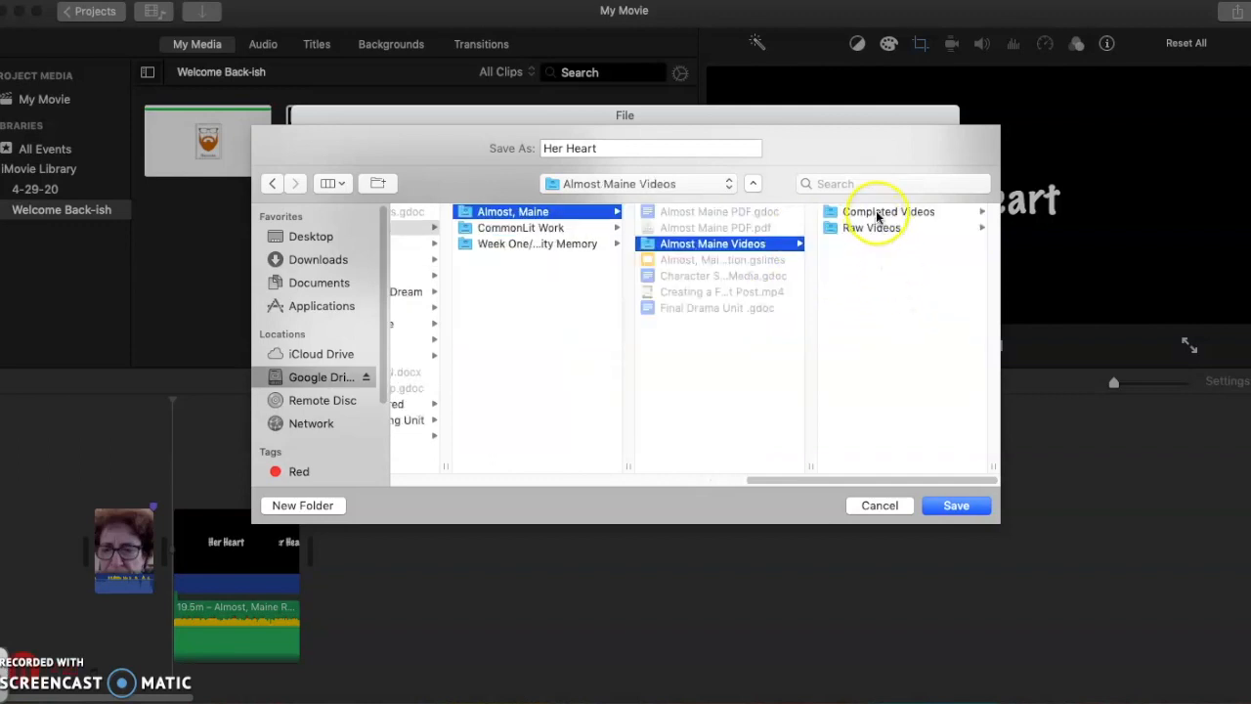
pyautogui.click(876, 212)
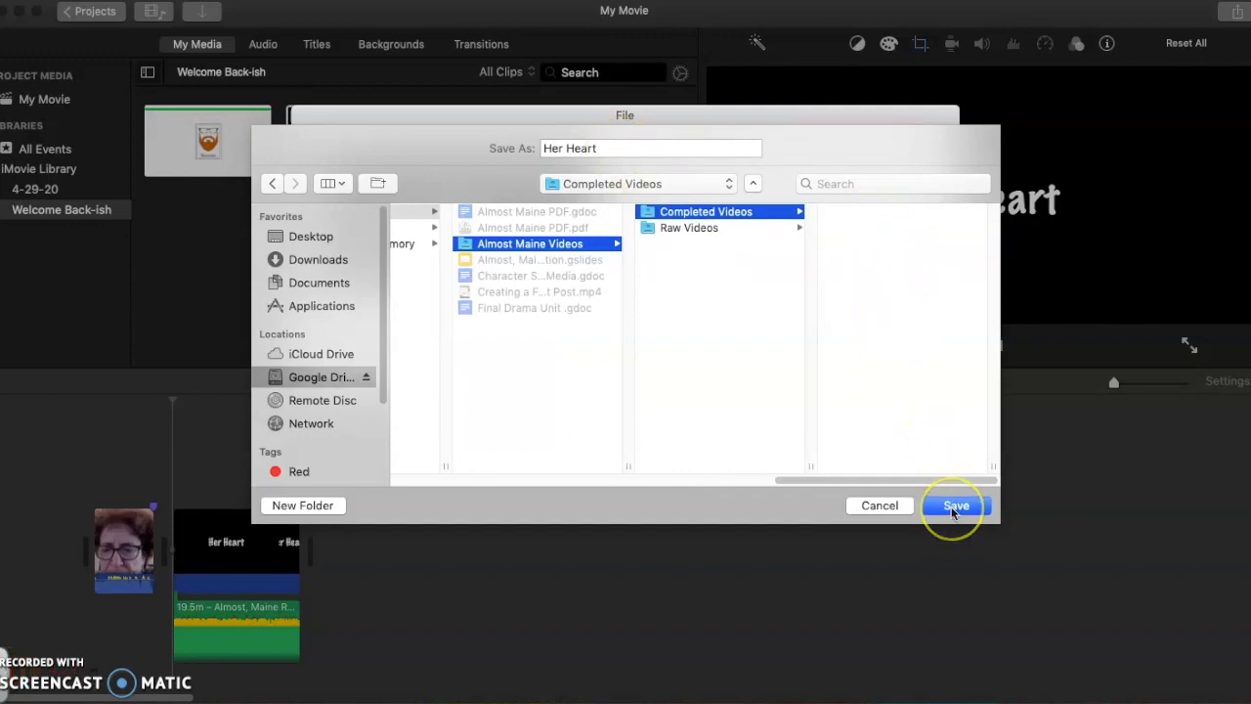
pyautogui.click(954, 506)
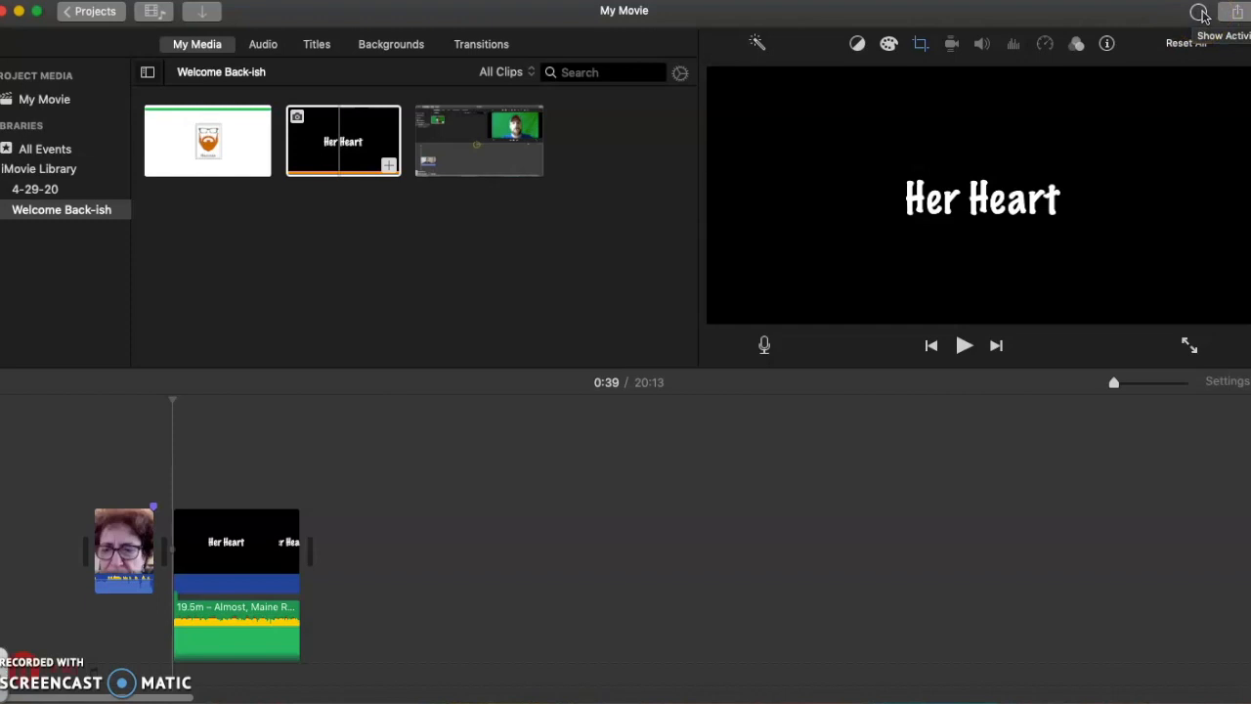
# - Switch to Google Drive in the browser and open the Completed Videos folder inside Almost Maine Videos to check for the exported file
pyautogui.click(795, 130)
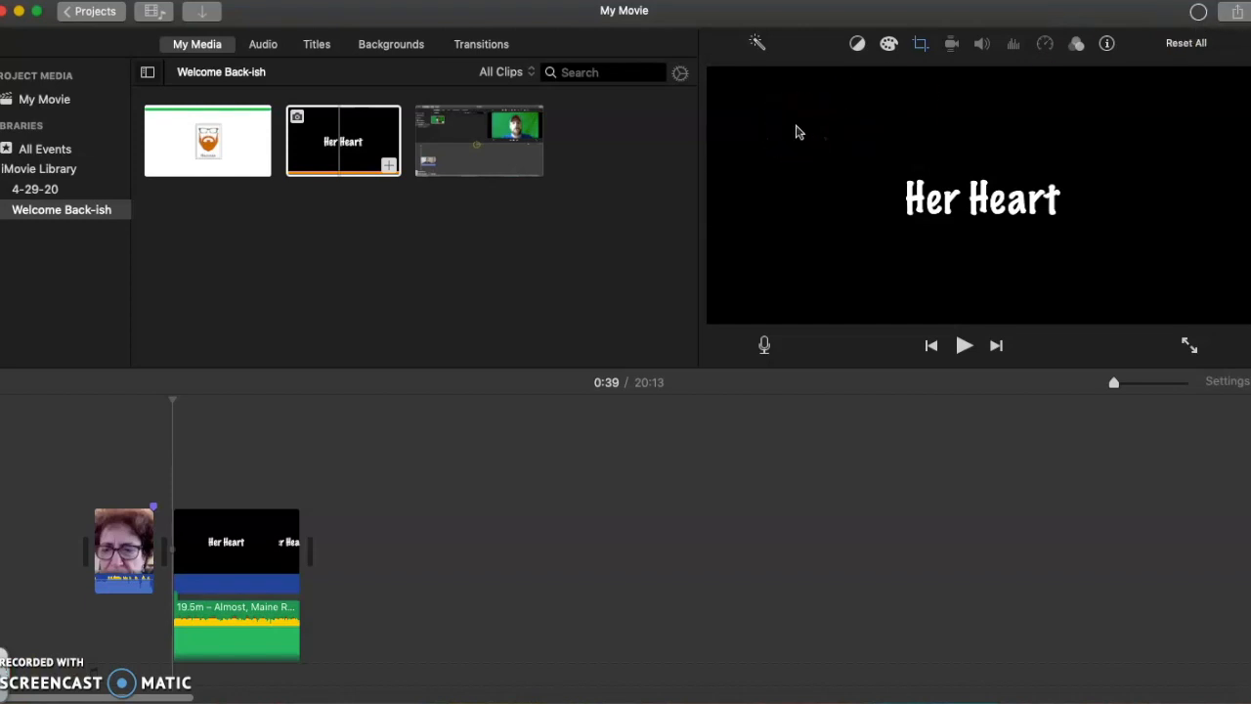
pyautogui.click(767, 139)
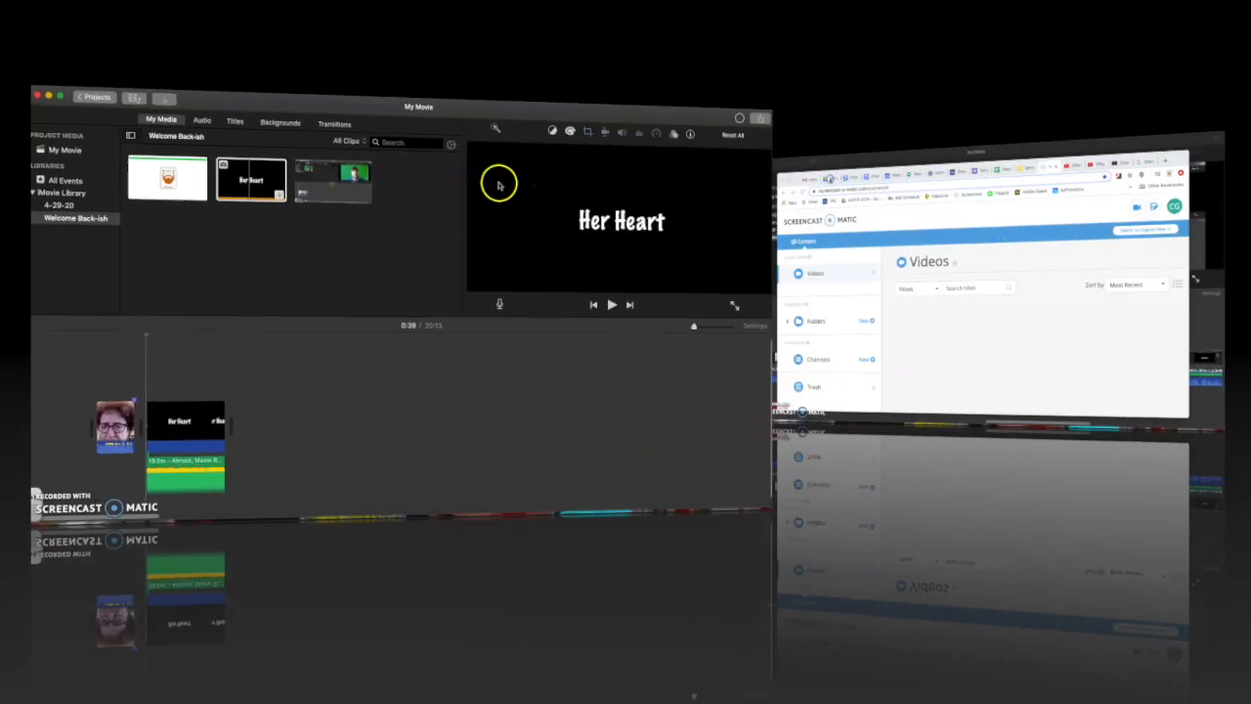
pyautogui.click(207, 60)
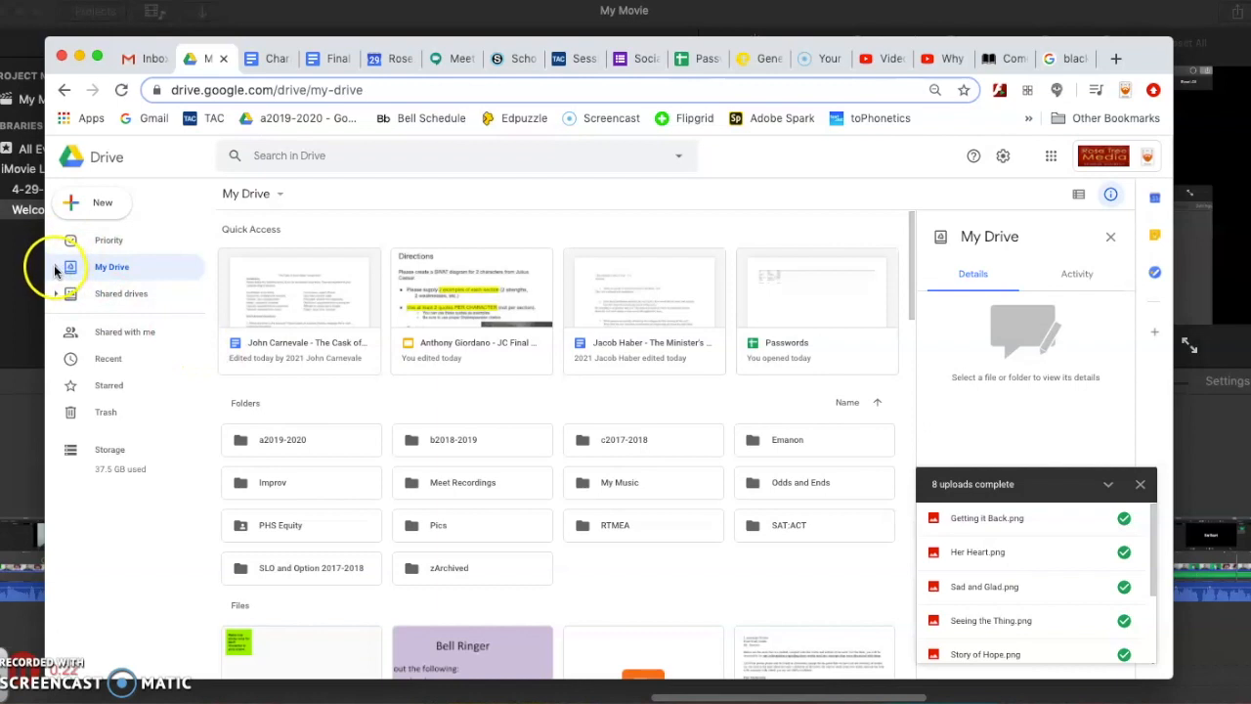
pyautogui.click(279, 439)
pyautogui.doubleClick(278, 439)
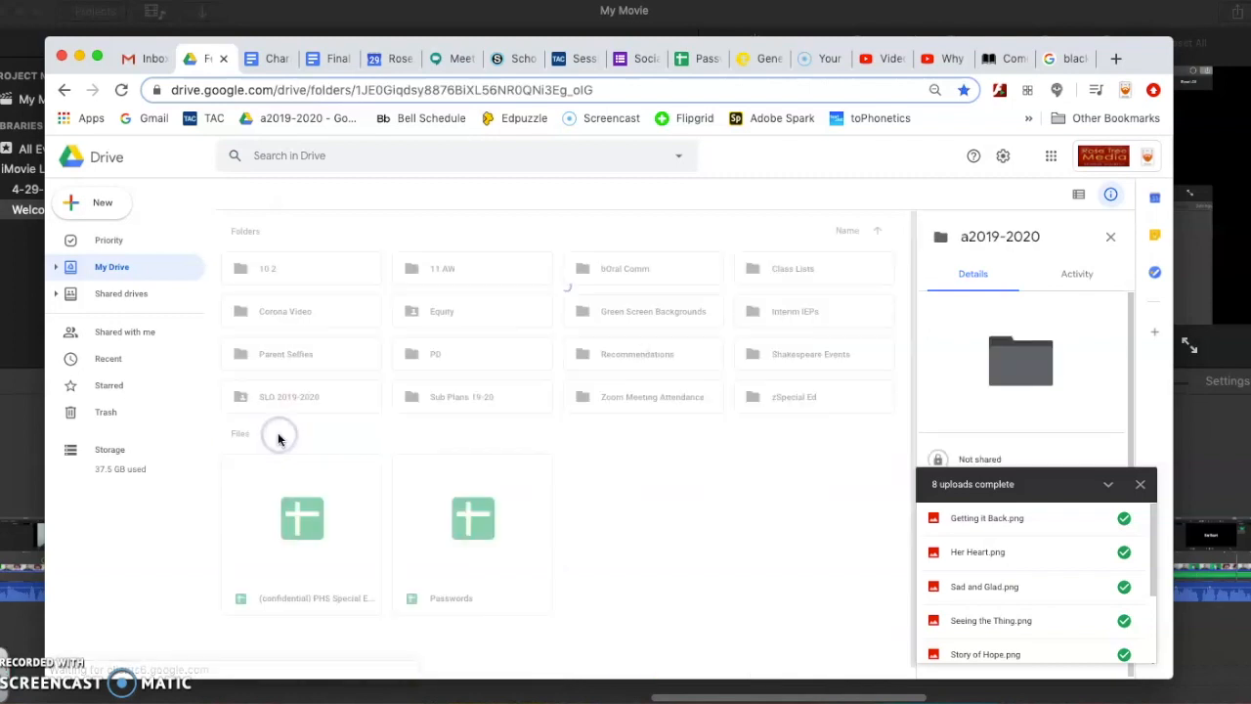
pyautogui.doubleClick(325, 278)
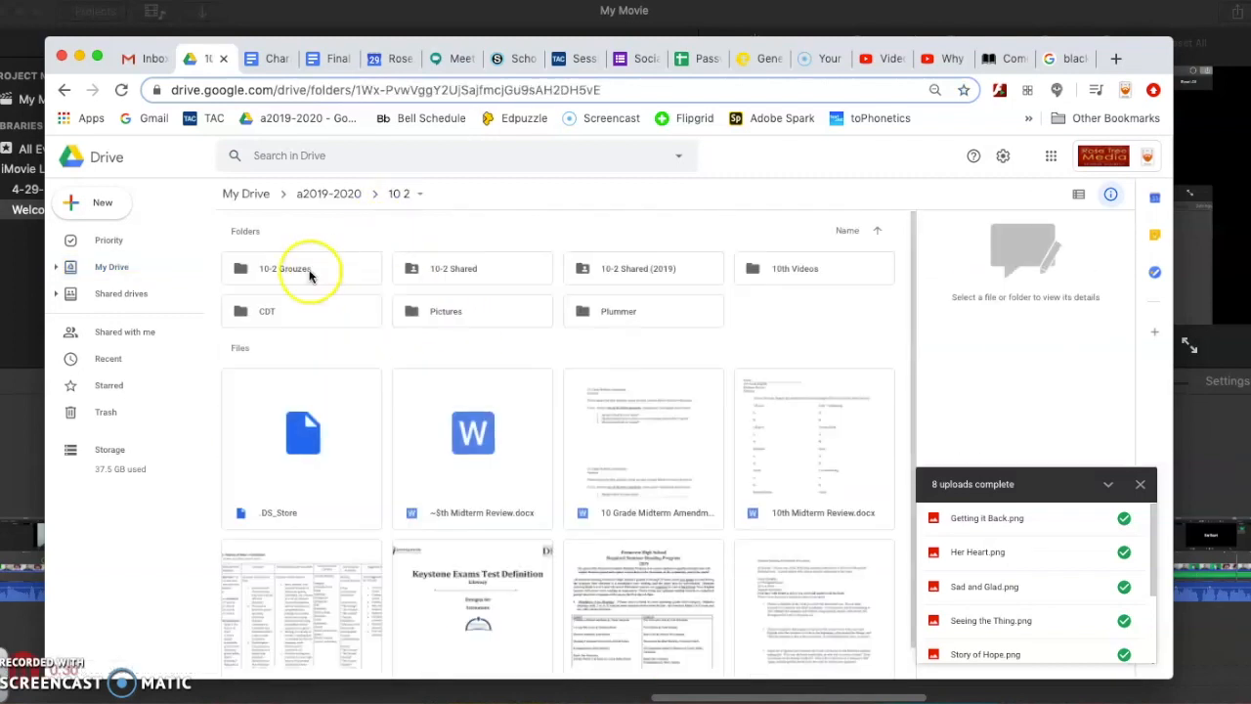
pyautogui.doubleClick(475, 267)
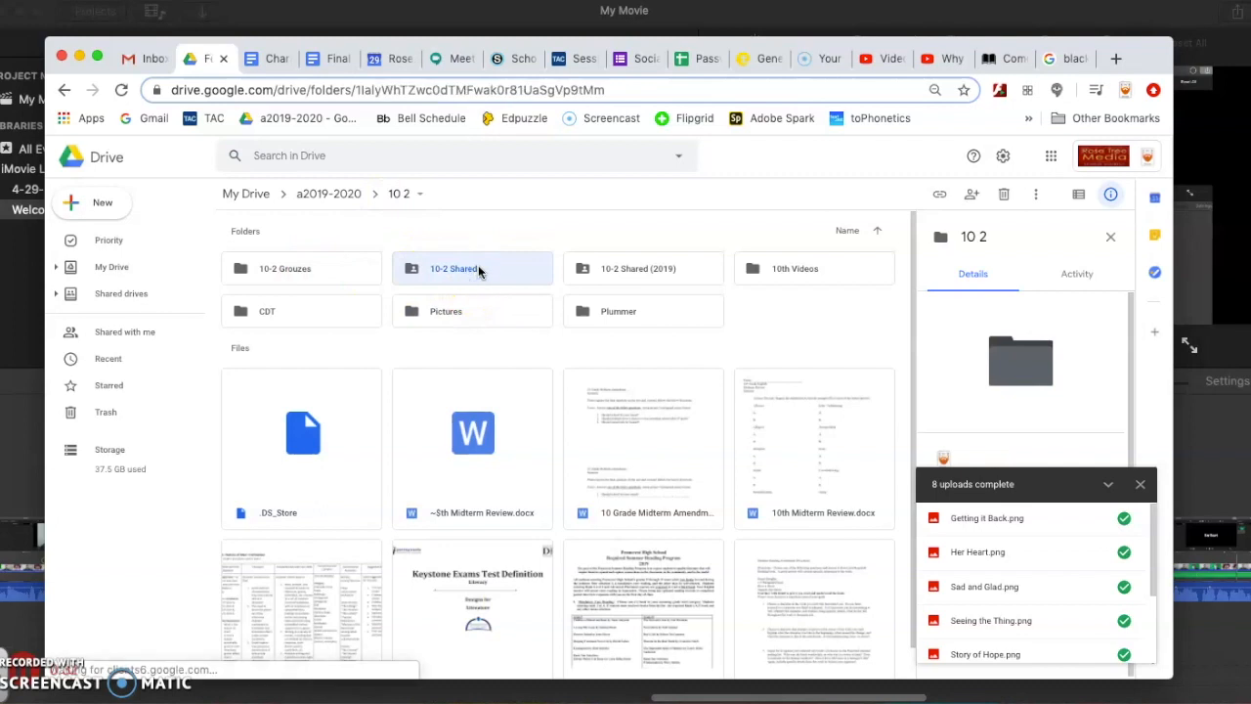
pyautogui.doubleClick(309, 275)
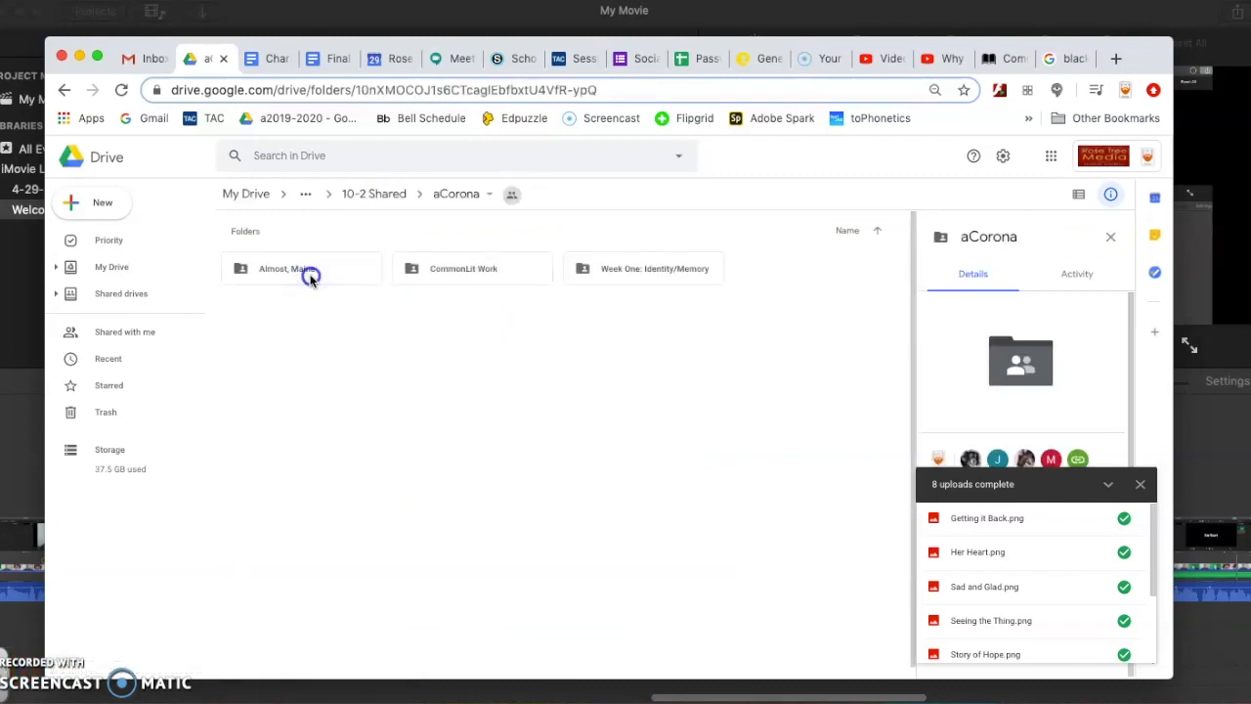
pyautogui.doubleClick(310, 278)
pyautogui.doubleClick(311, 272)
pyautogui.doubleClick(299, 271)
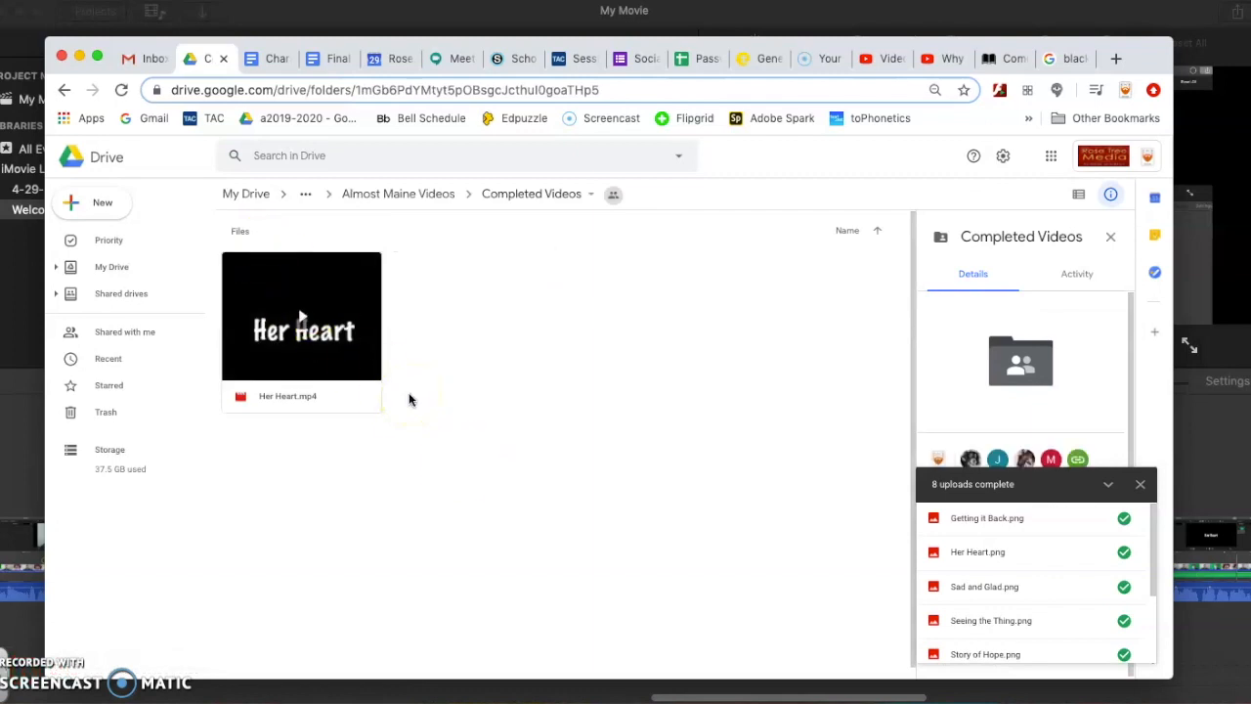
pyautogui.click(394, 339)
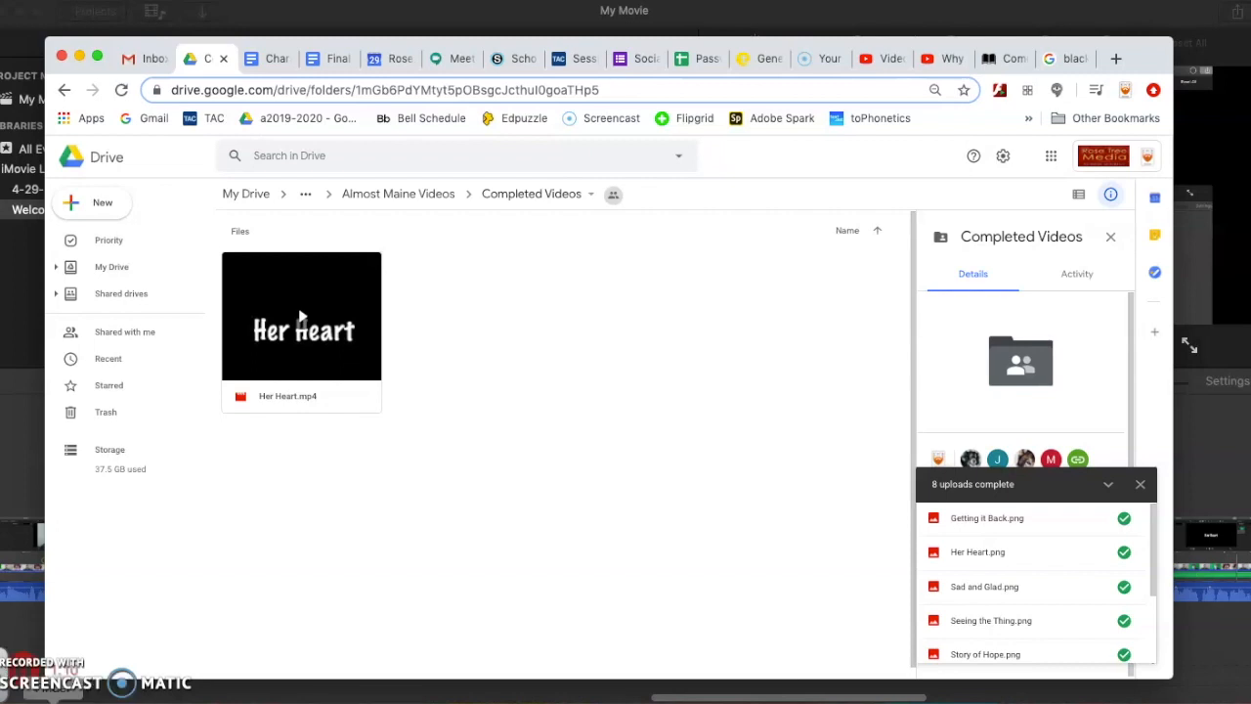
pyautogui.click(29, 669)
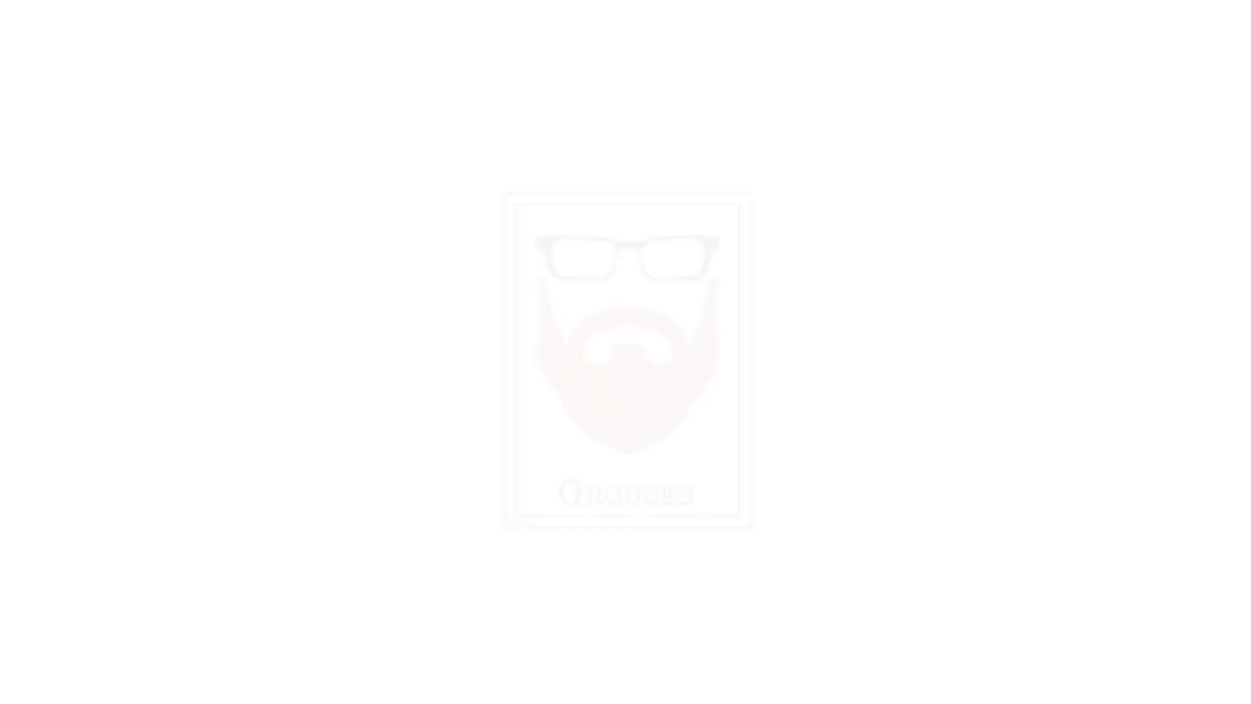